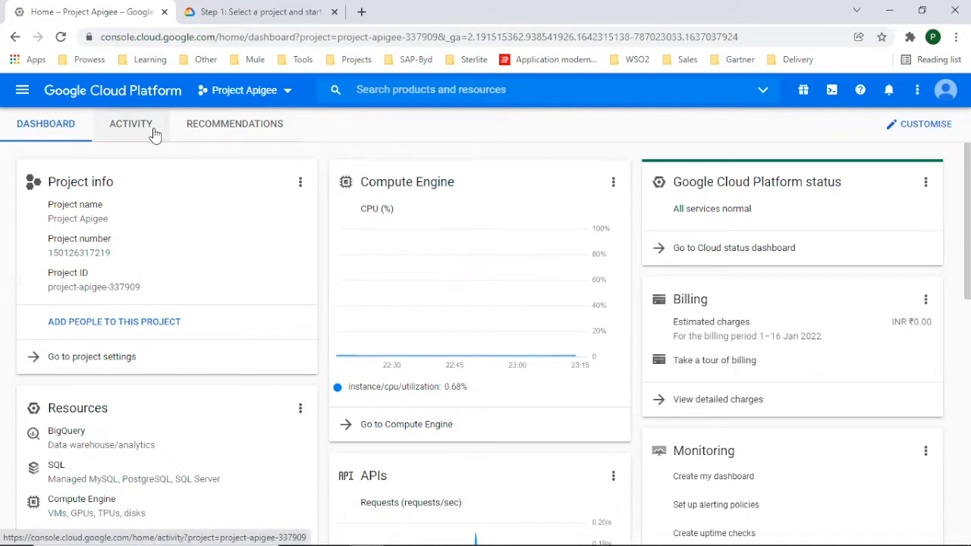
Create a new project named my-apigee-project2 with no organisation as its location.
left_click(285, 97)
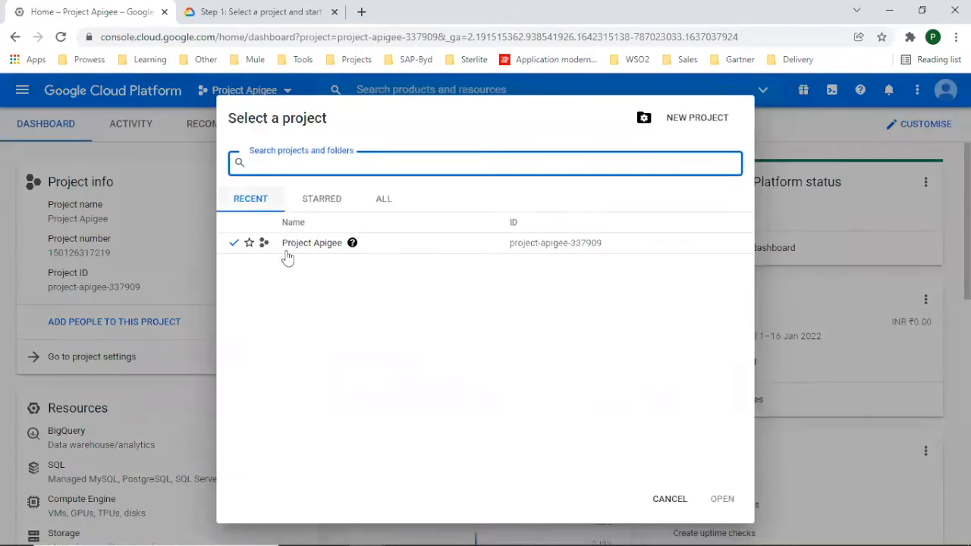
left_click(690, 118)
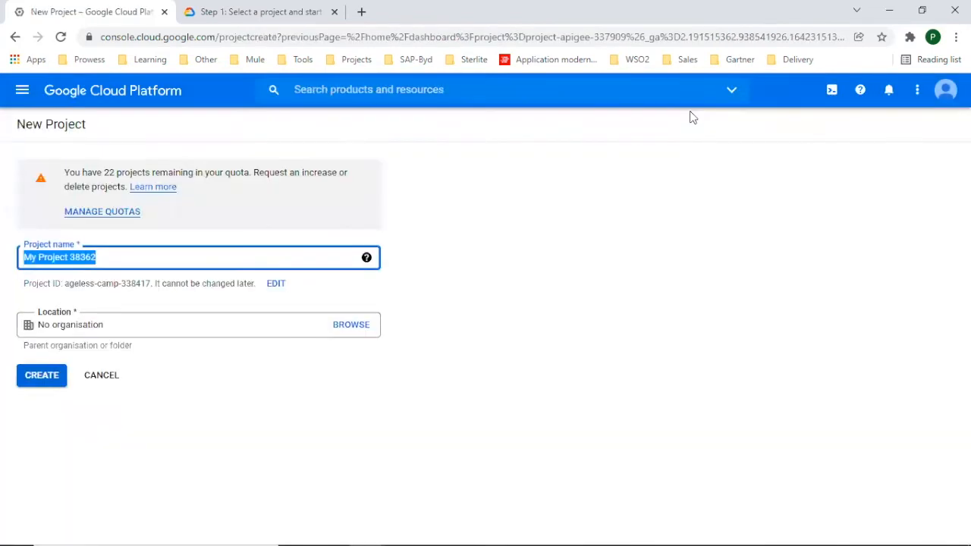
type("my-api")
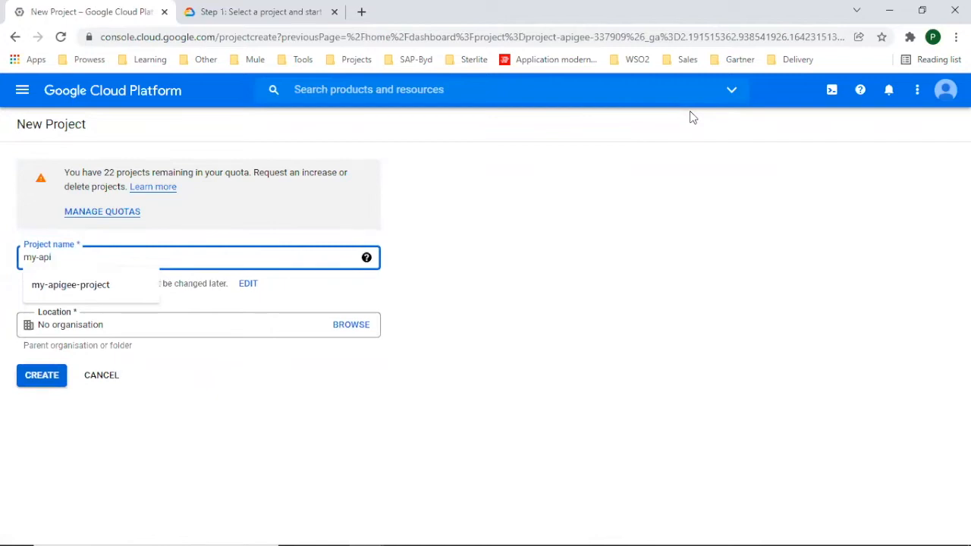
key("Down")
key("Escape")
key("BackSpace")
type("igee-project2")
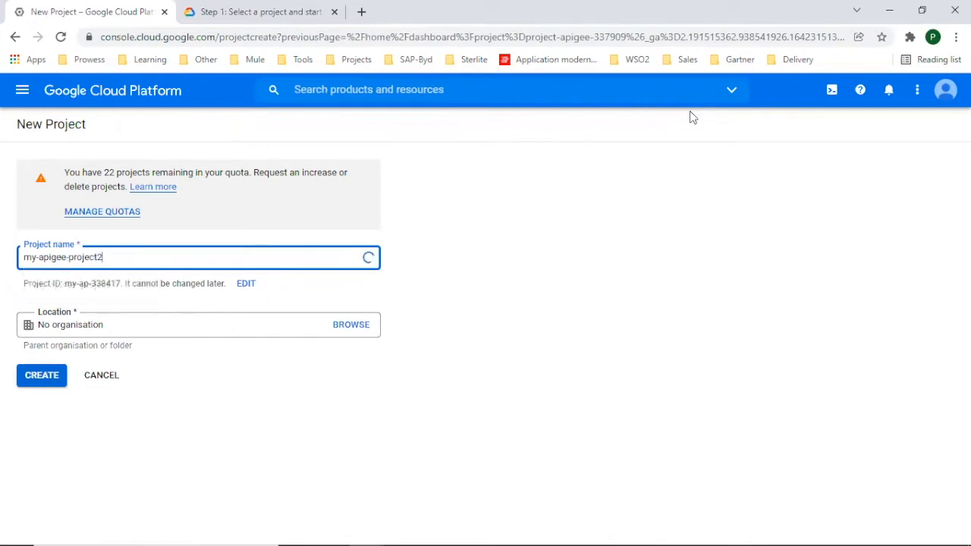
left_click(357, 378)
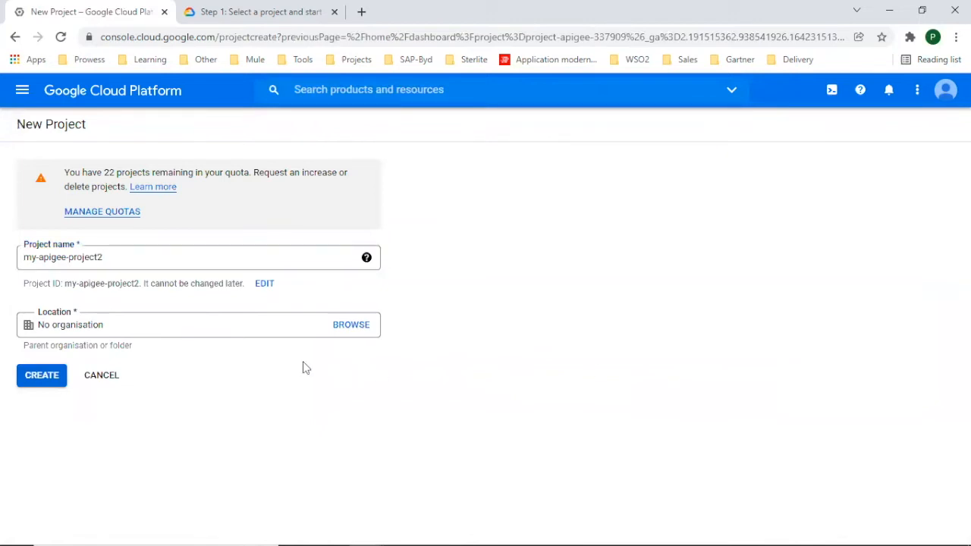
left_click(42, 382)
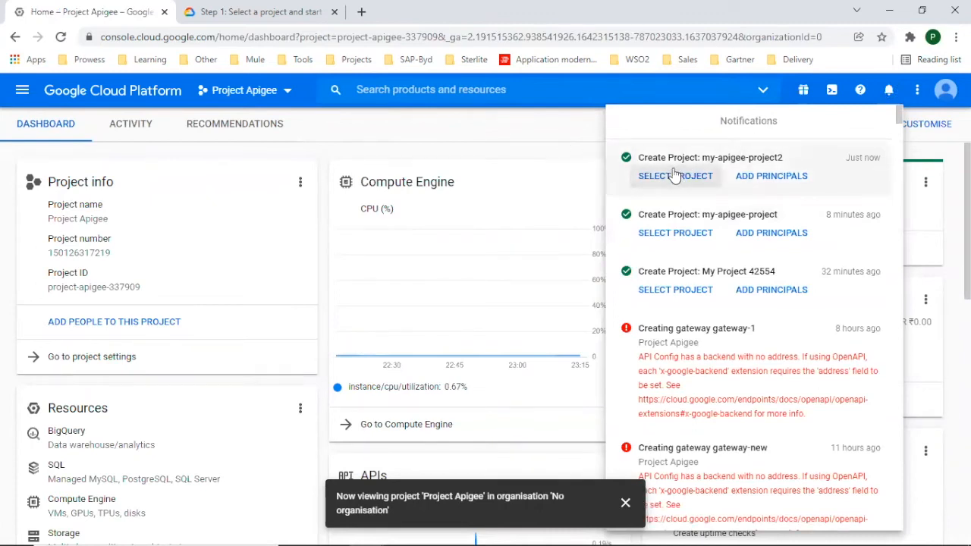
Switch the console to my-apigee-project2 and dismiss the open notifications.
left_click(685, 177)
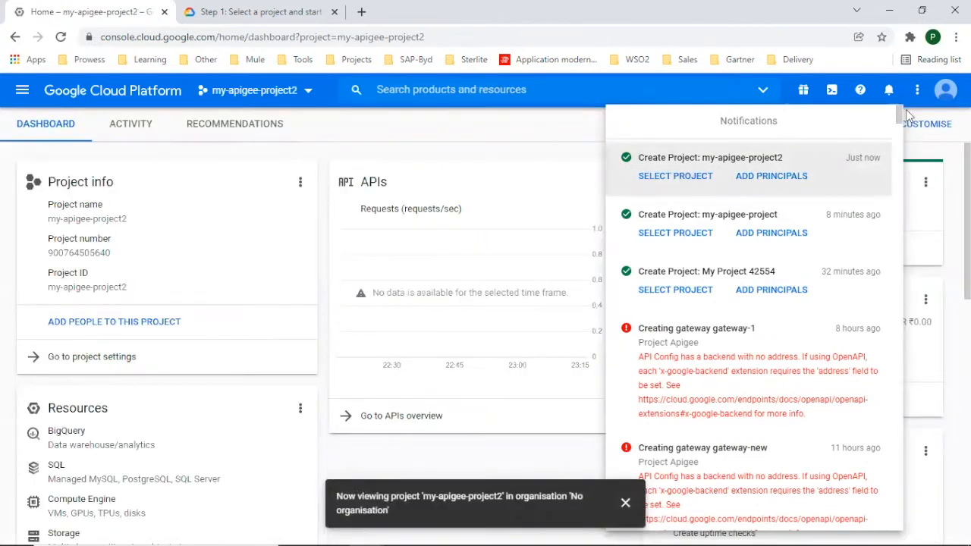
left_click(890, 93)
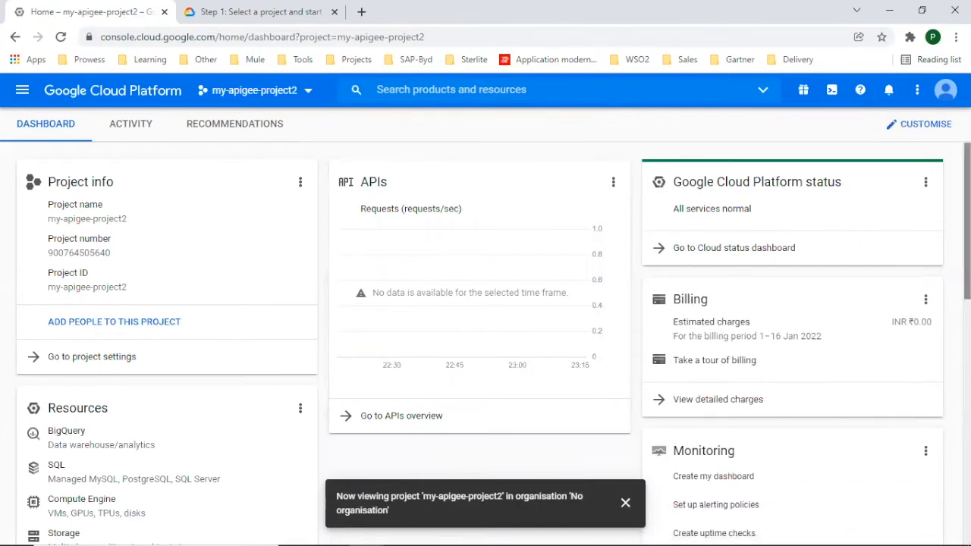
left_click(626, 503)
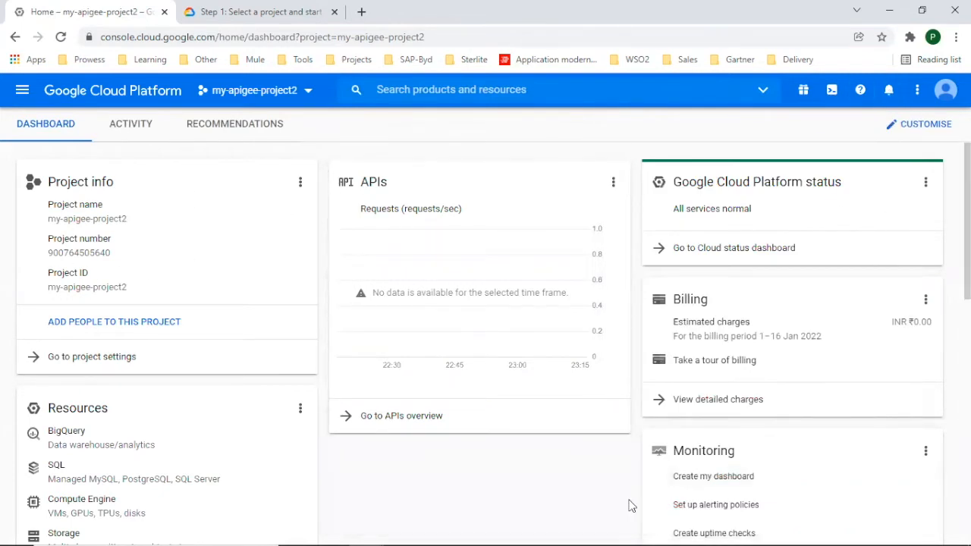
Open the Apigee provisioning wizard from the documentation and enter the copied project ID my-apigee-project2 as the project.
key("ctrl+Tab")
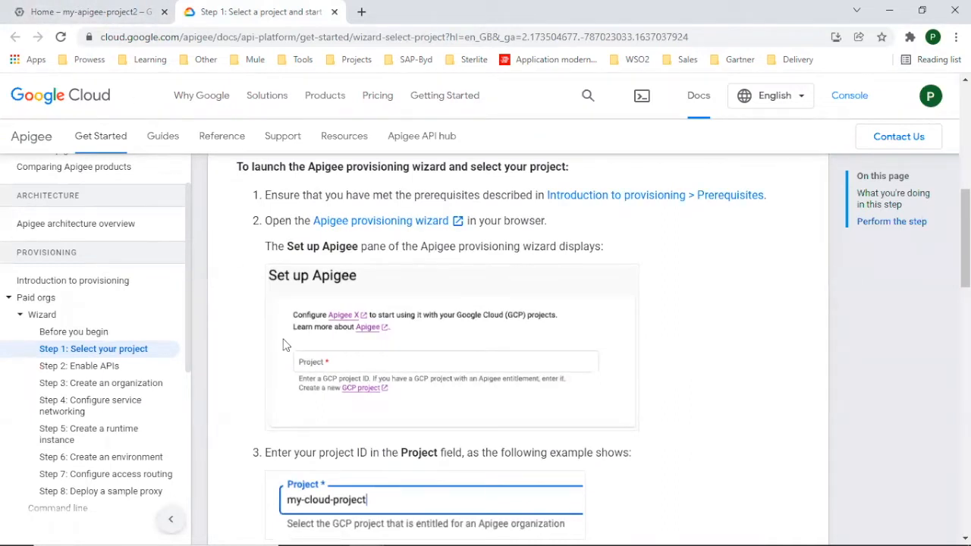
left_click(459, 223)
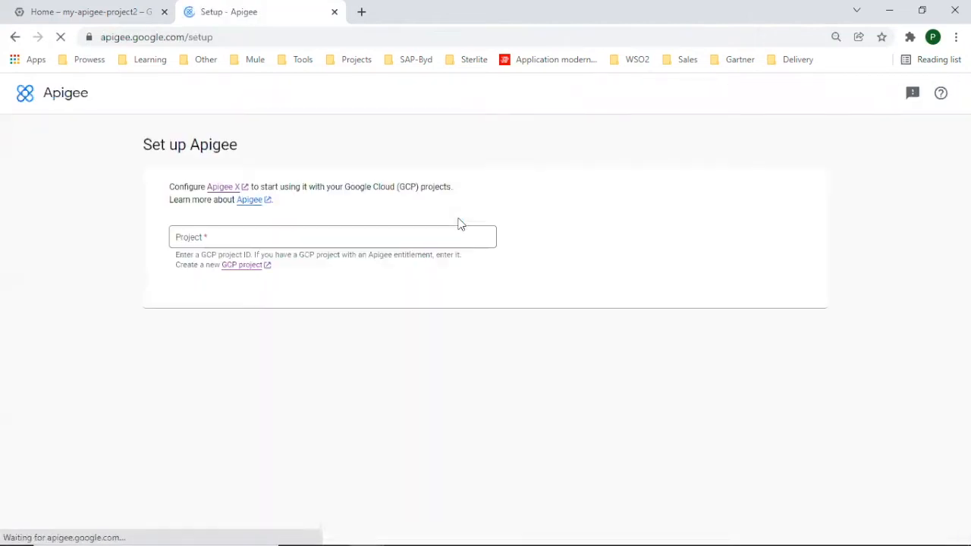
left_click(83, 12)
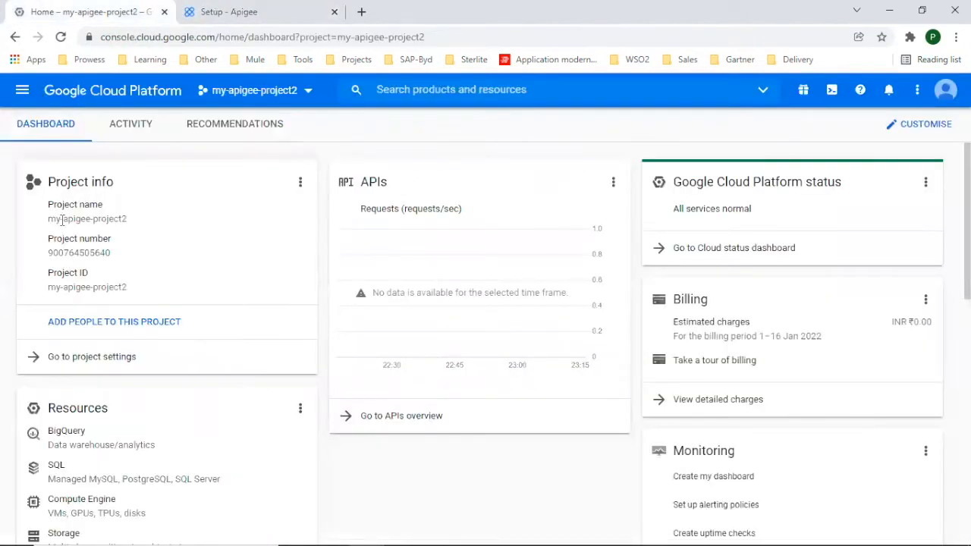
left_click_drag(49, 291, 128, 296)
right_click(108, 287)
left_click(124, 297)
left_click(209, 25)
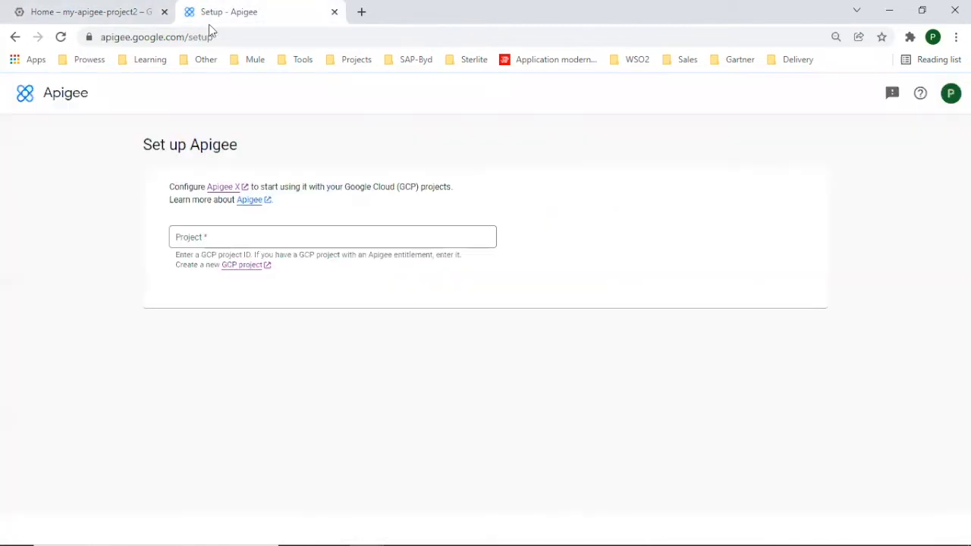
left_click(236, 241)
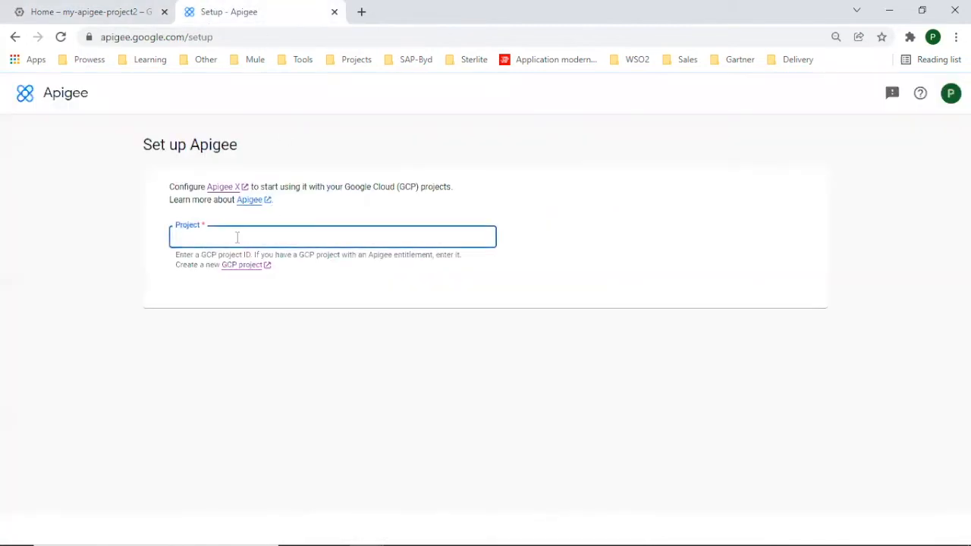
key("ctrl+v")
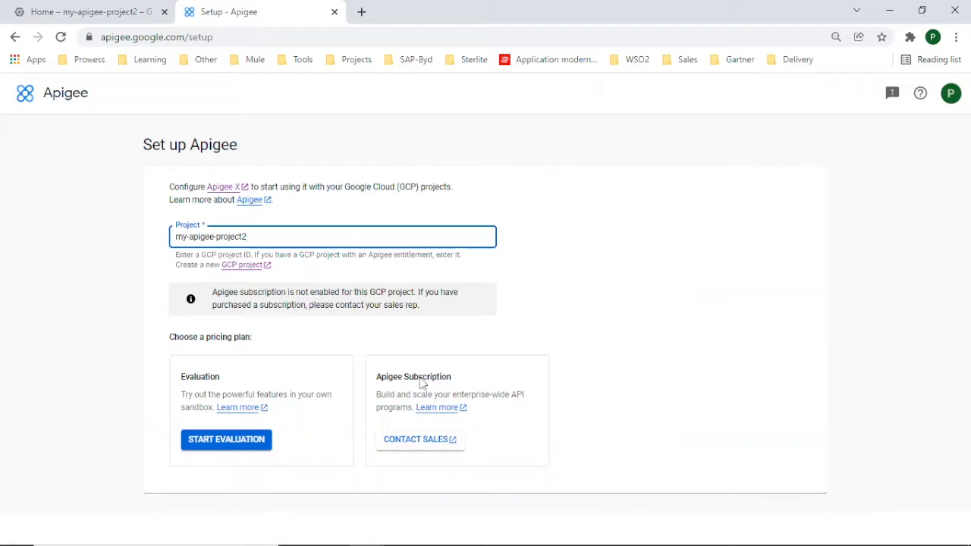
Start the Evaluation pricing plan and enable the APIs required for the Apigee setup.
left_click(207, 442)
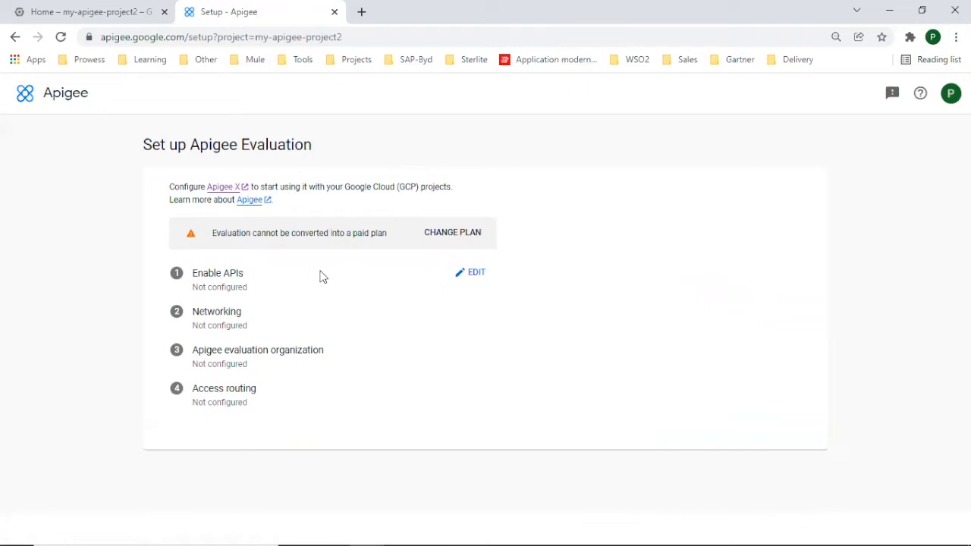
left_click(471, 275)
left_click(652, 222)
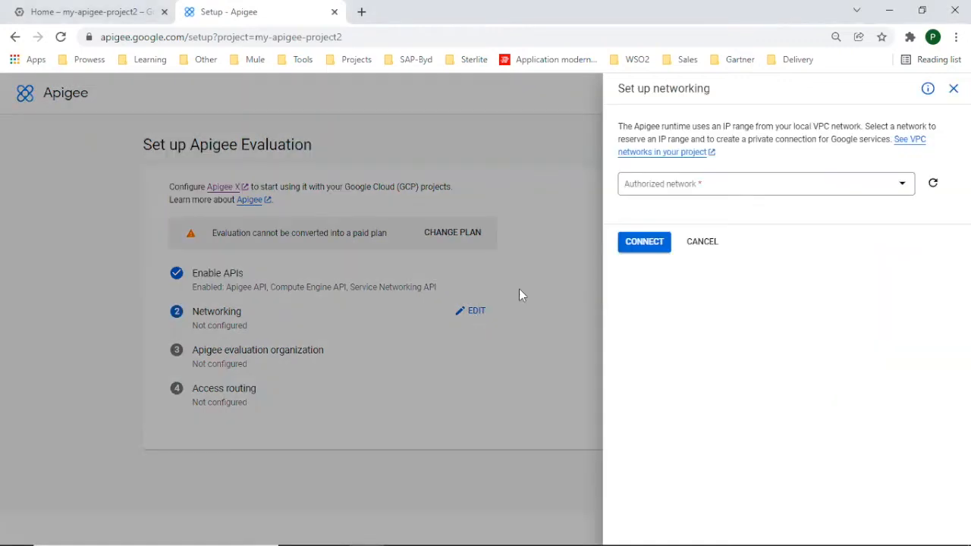
Set up networking on the default authorized network with an automatically allocated IP range, and allocate and connect it.
left_click(809, 183)
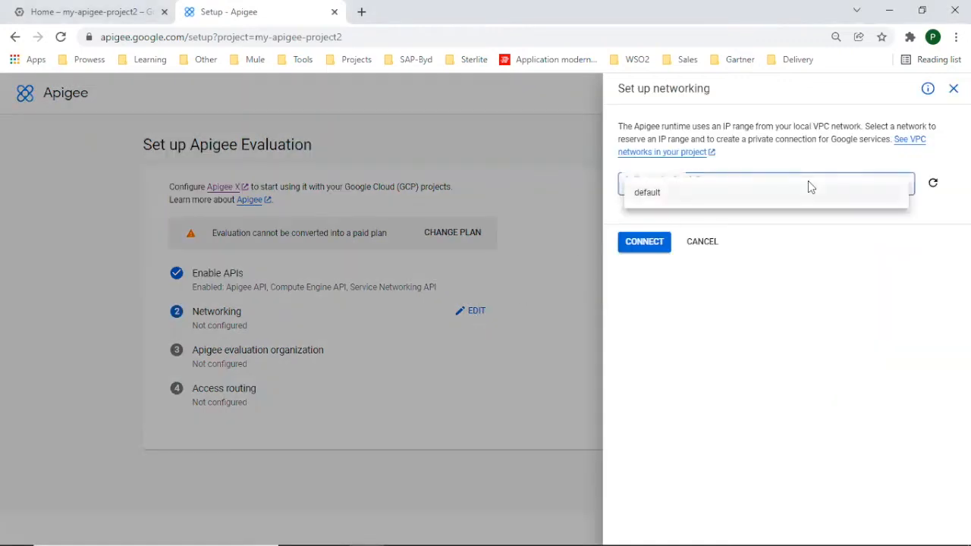
left_click(761, 195)
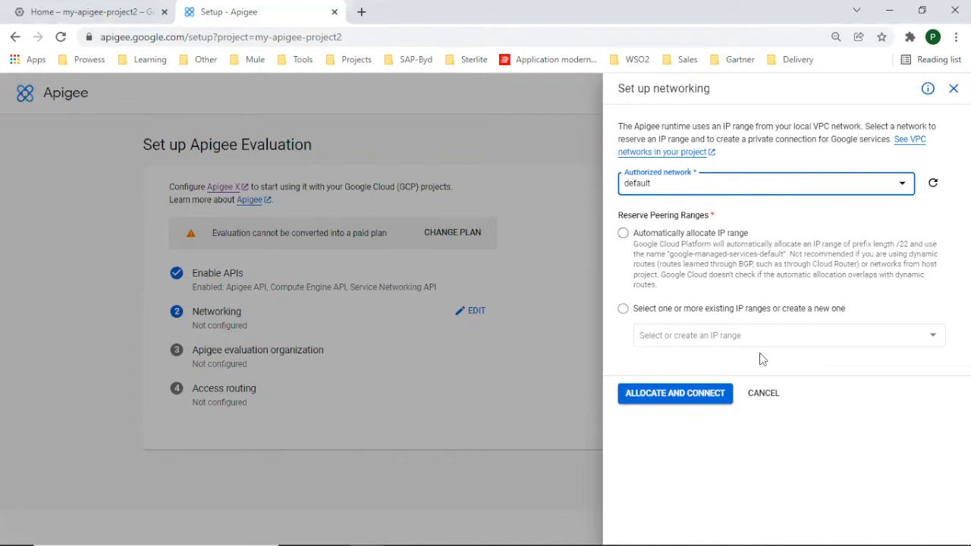
left_click(658, 237)
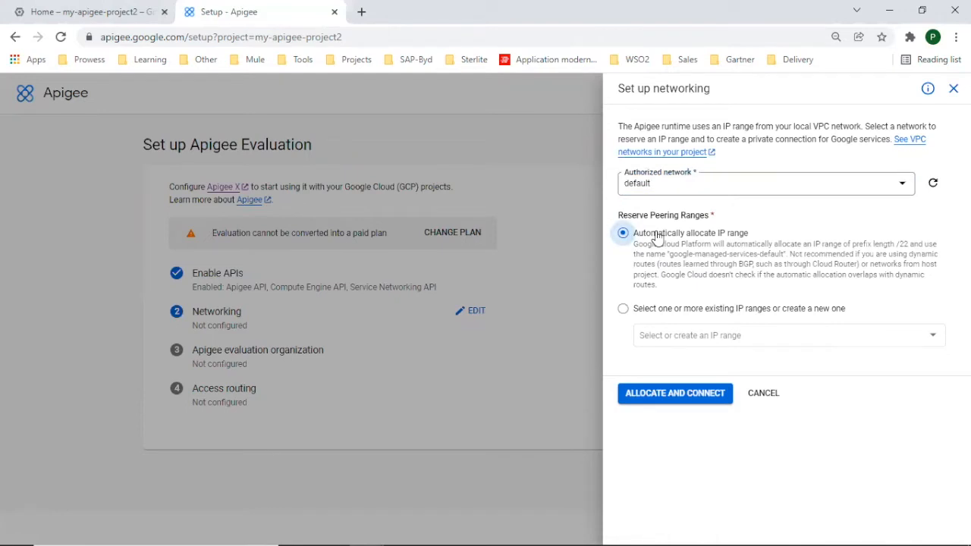
left_click(677, 396)
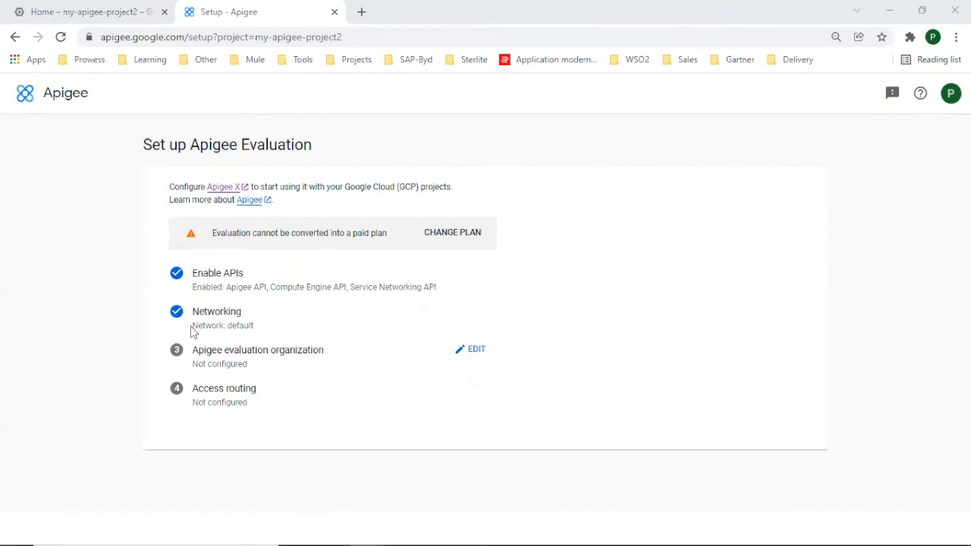
Provision the Apigee evaluation organization with asia-east1 as both analytics hosting region and runtime location.
left_click(471, 350)
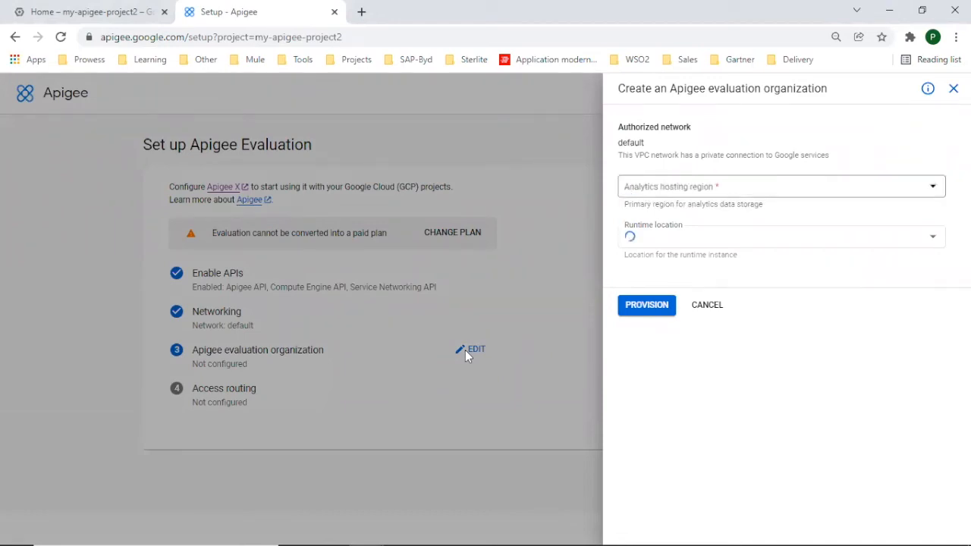
left_click(742, 192)
left_click(741, 195)
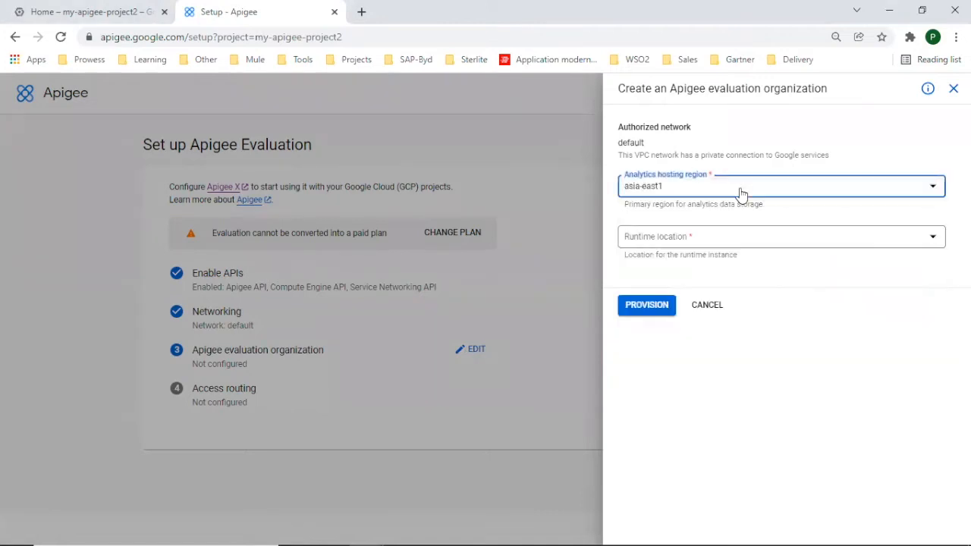
left_click(741, 239)
left_click(707, 282)
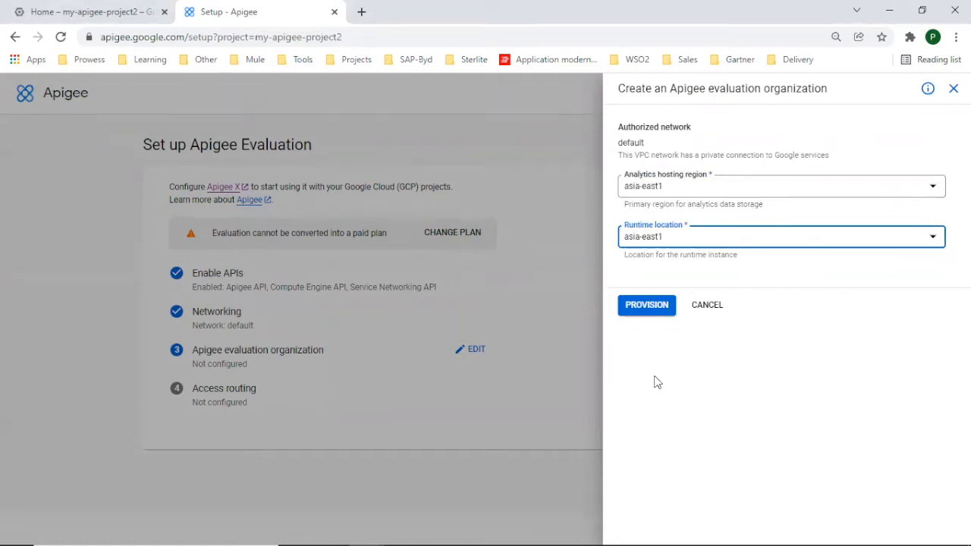
left_click(651, 309)
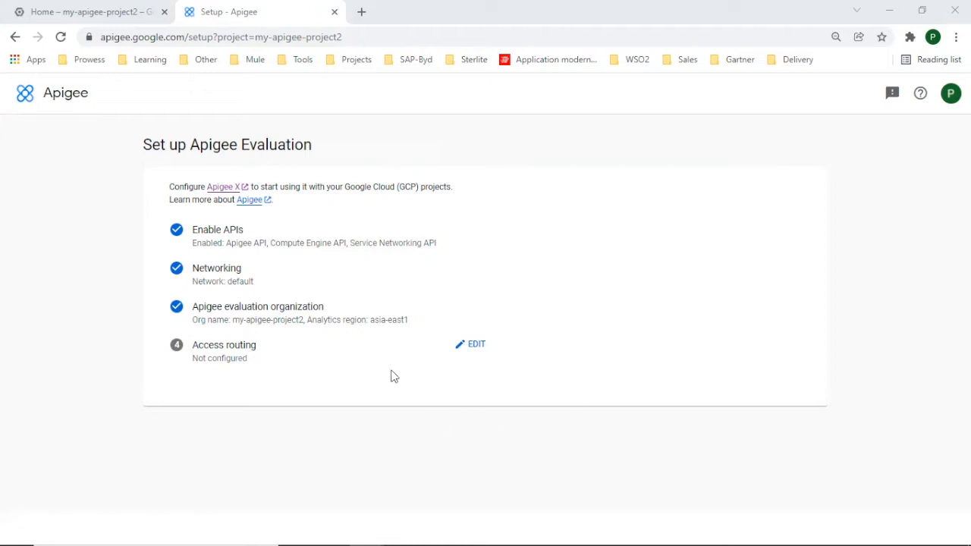
Configure access routing for eval-group with internet access enabled, the wildcard DNS service on, and the default subnetwork.
left_click(475, 345)
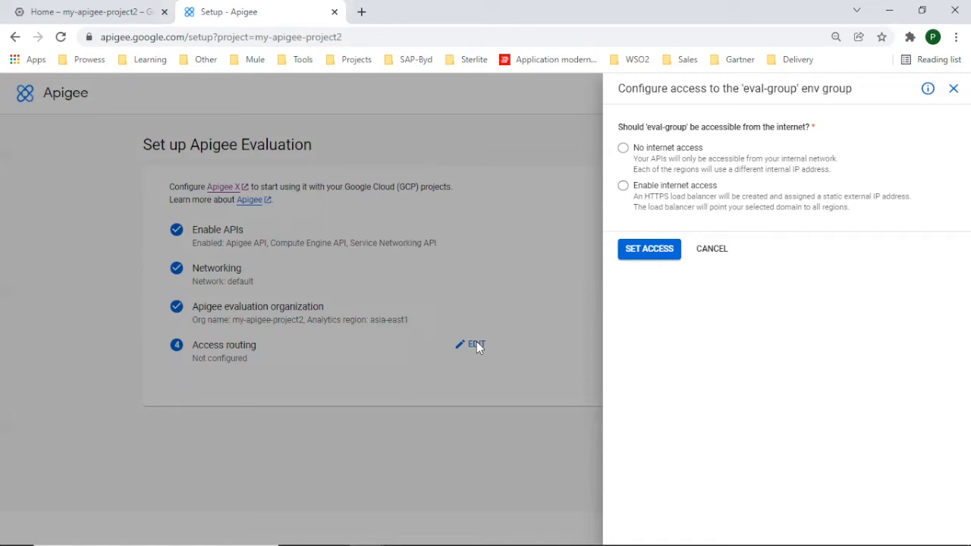
left_click(623, 185)
scroll(668, 235, "down", 1)
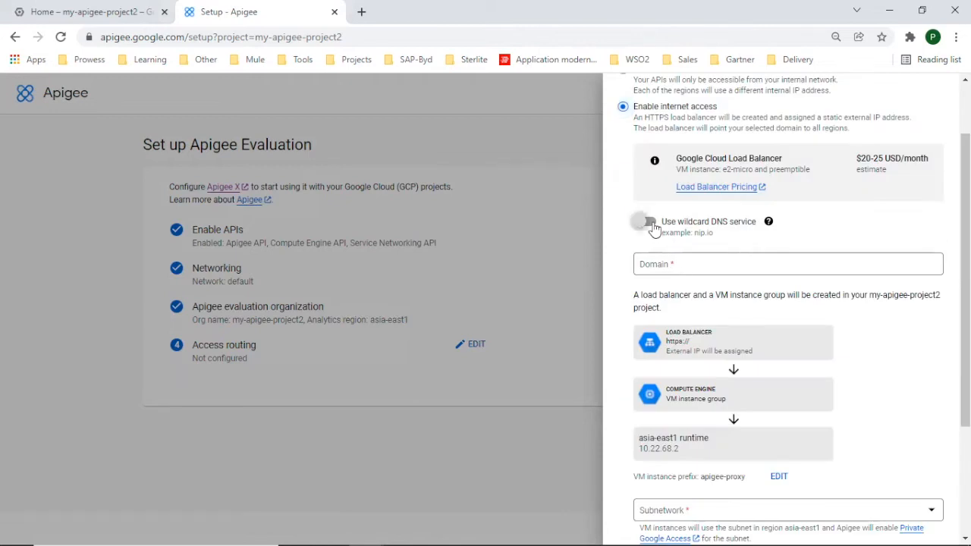
left_click(651, 222)
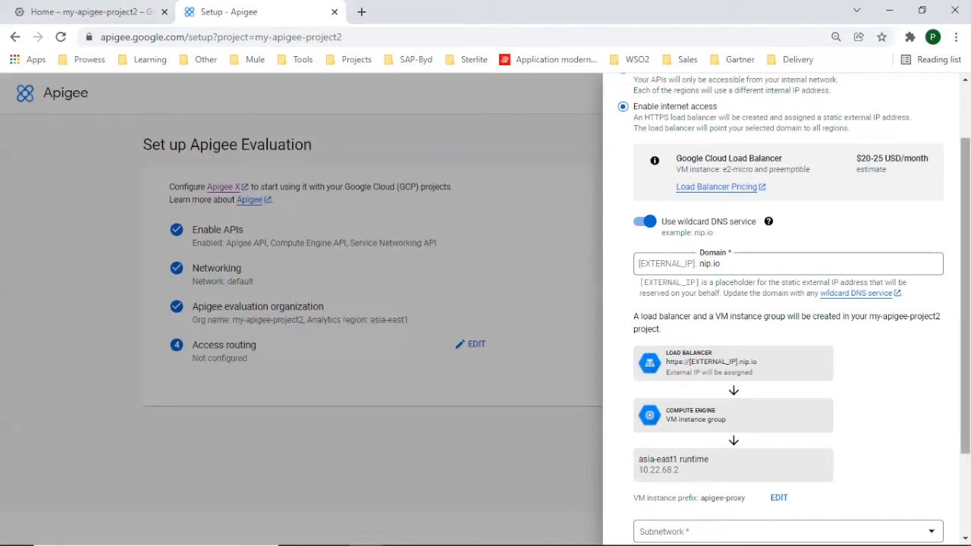
scroll(966, 303, "down", 3)
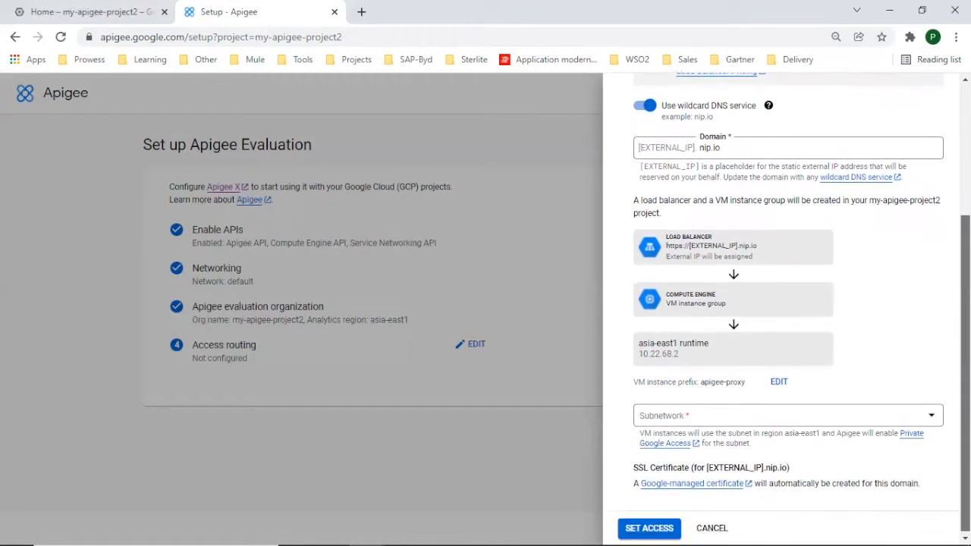
left_click(932, 419)
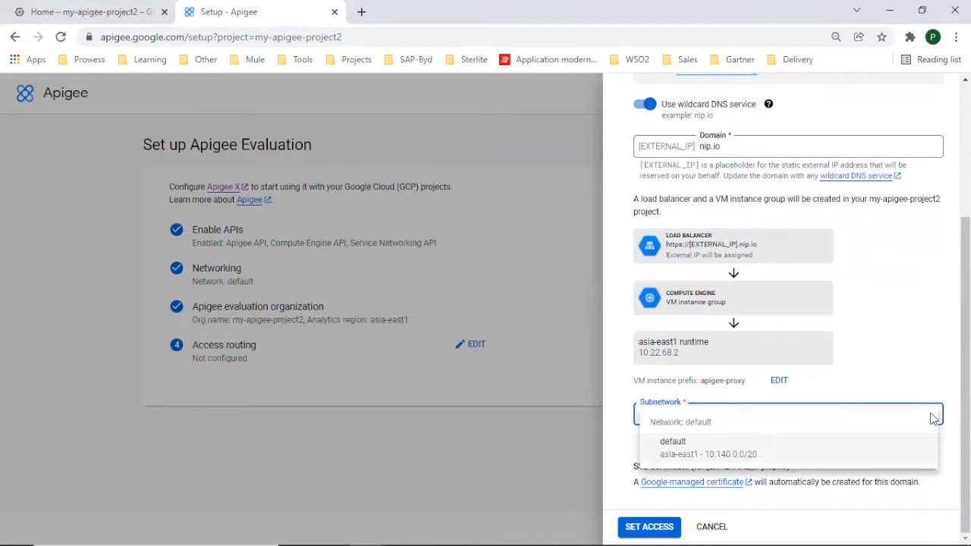
left_click(673, 446)
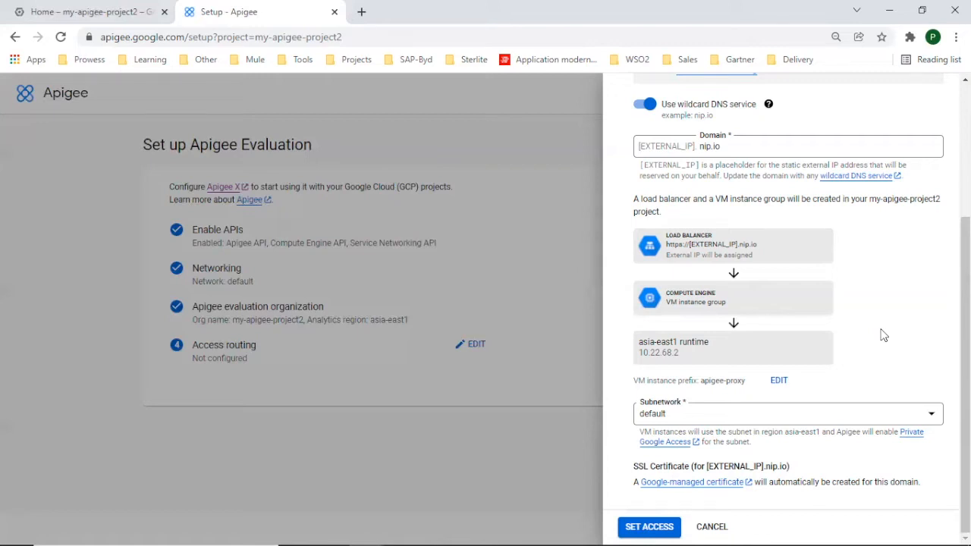
scroll(883, 335, "up", 5)
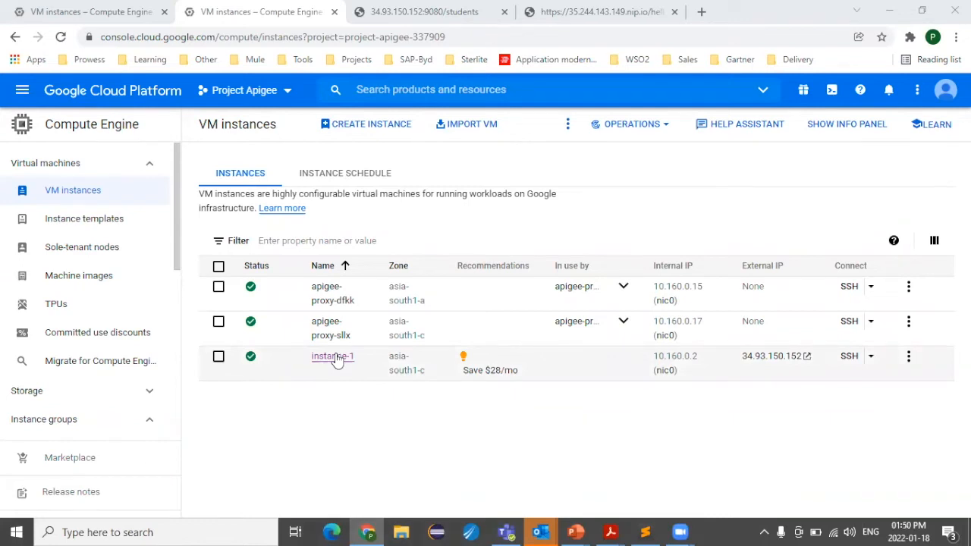
key("ctrl+t")
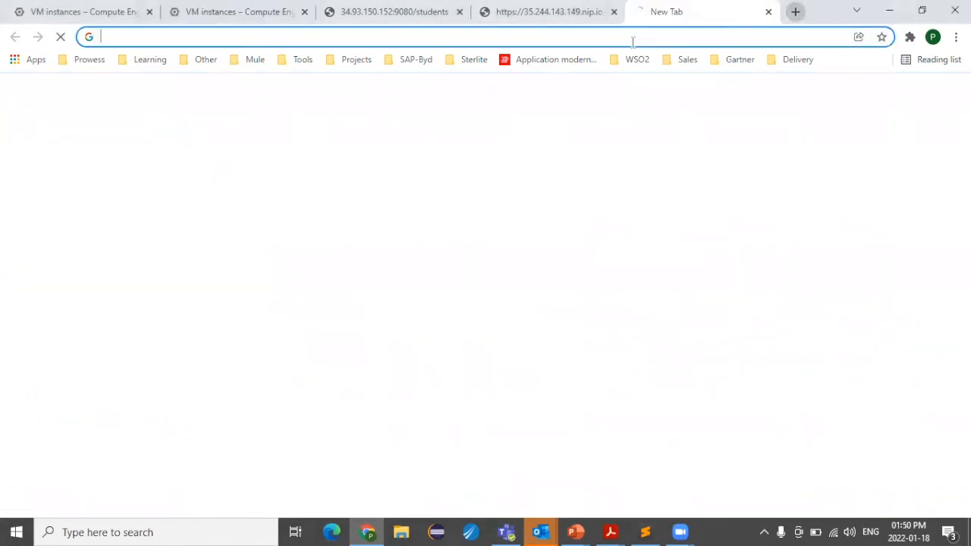
type("http://34.93.150.152:9080/students")
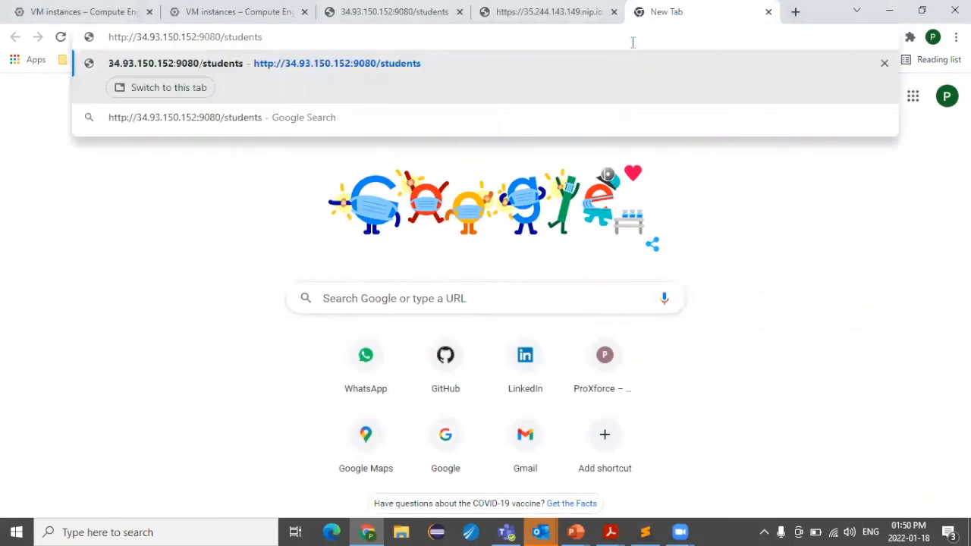
key("Return")
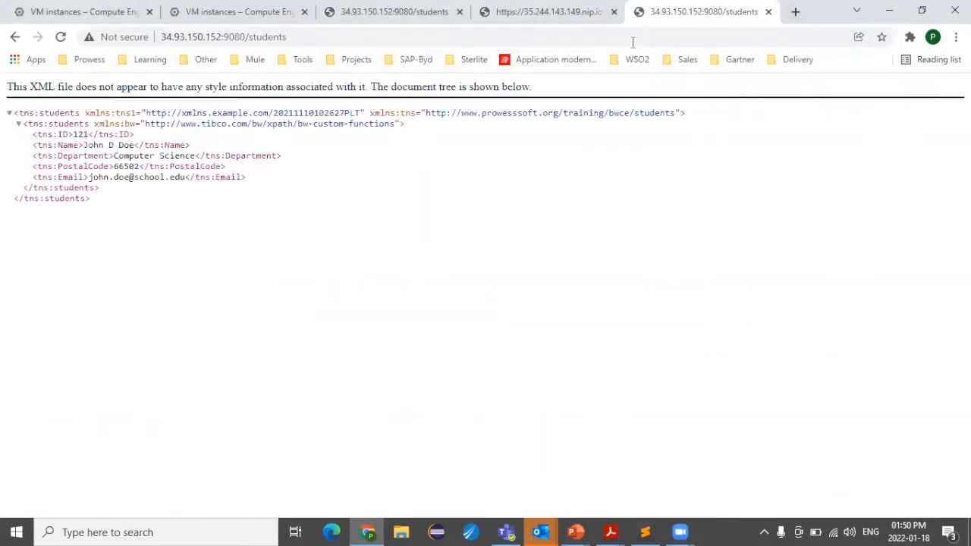
Return to the Google Cloud console home, search for apigee, open the Apigee product and show its list of API proxies.
left_click(235, 17)
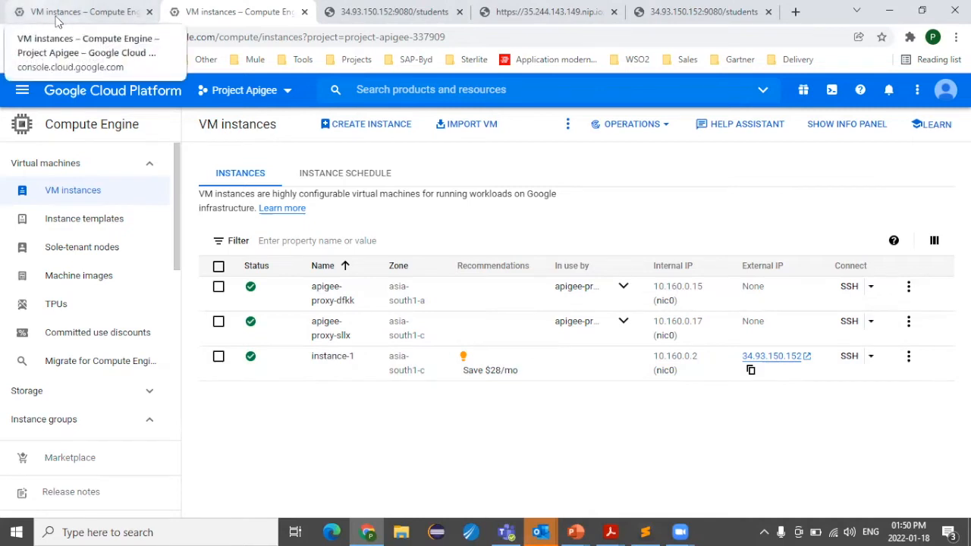
left_click(95, 91)
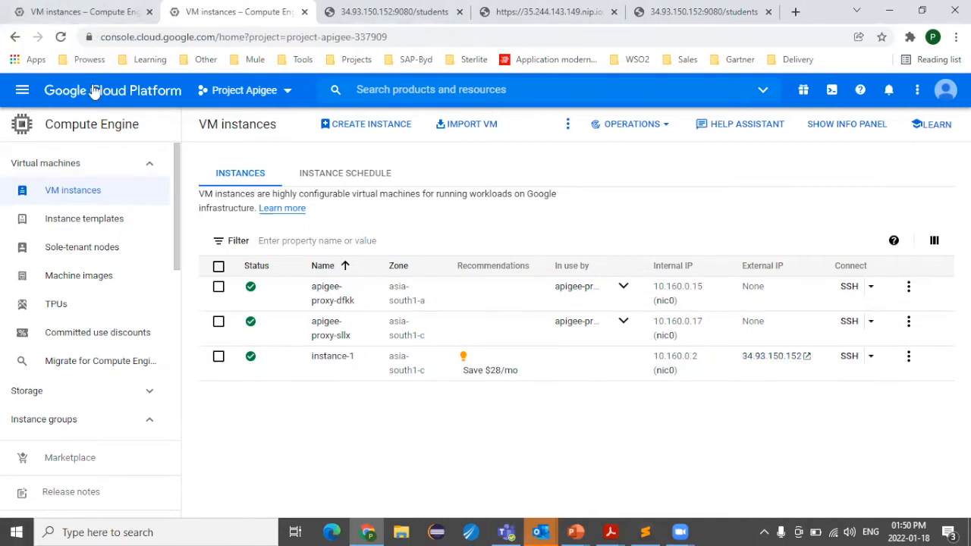
left_click(406, 88)
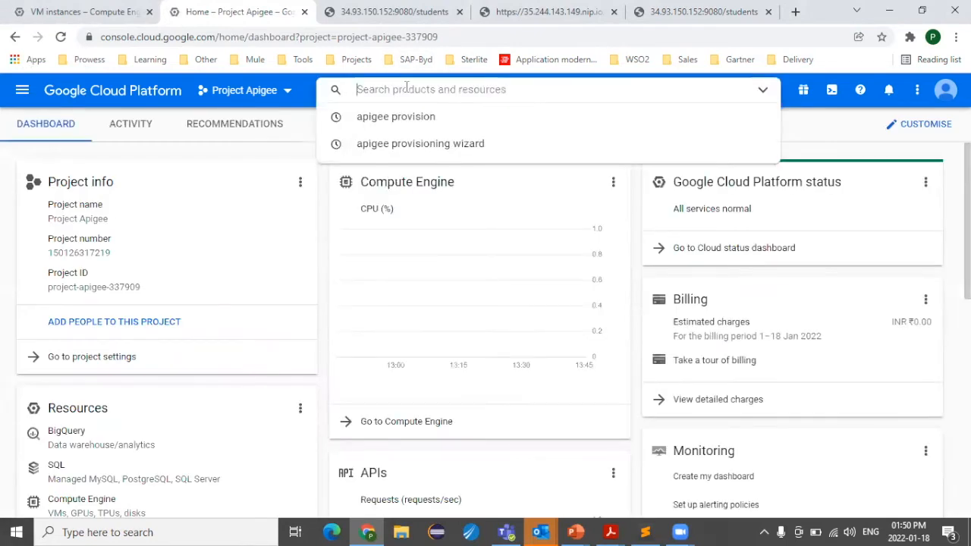
type("apigee")
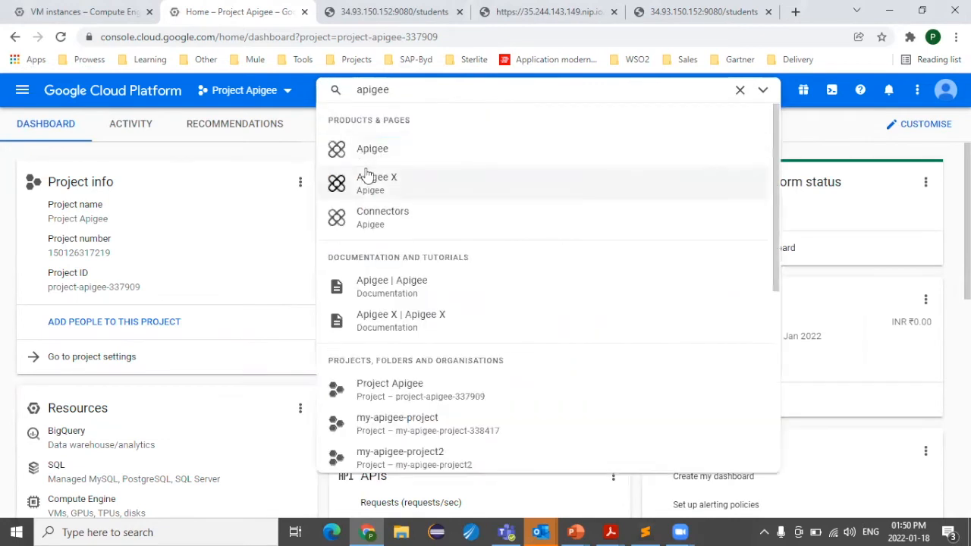
left_click(372, 152)
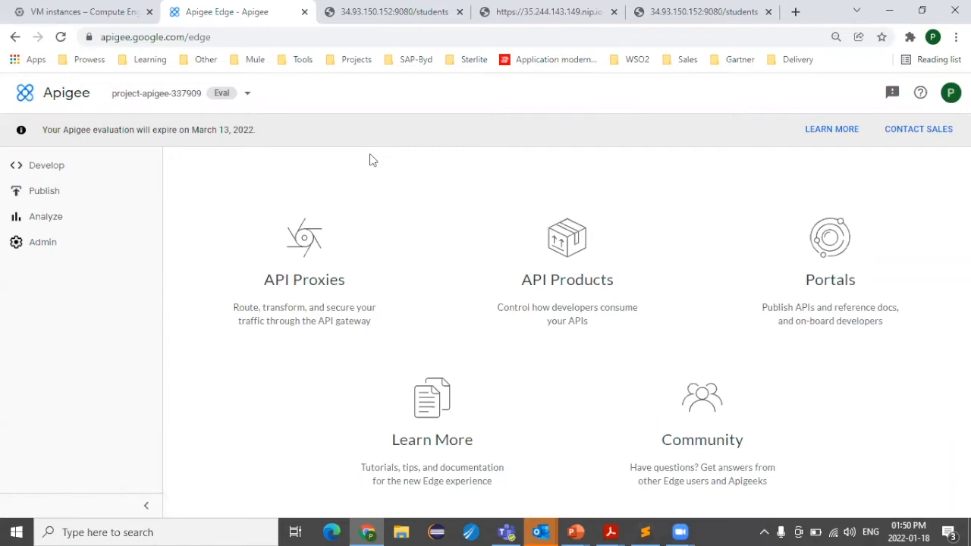
left_click(284, 281)
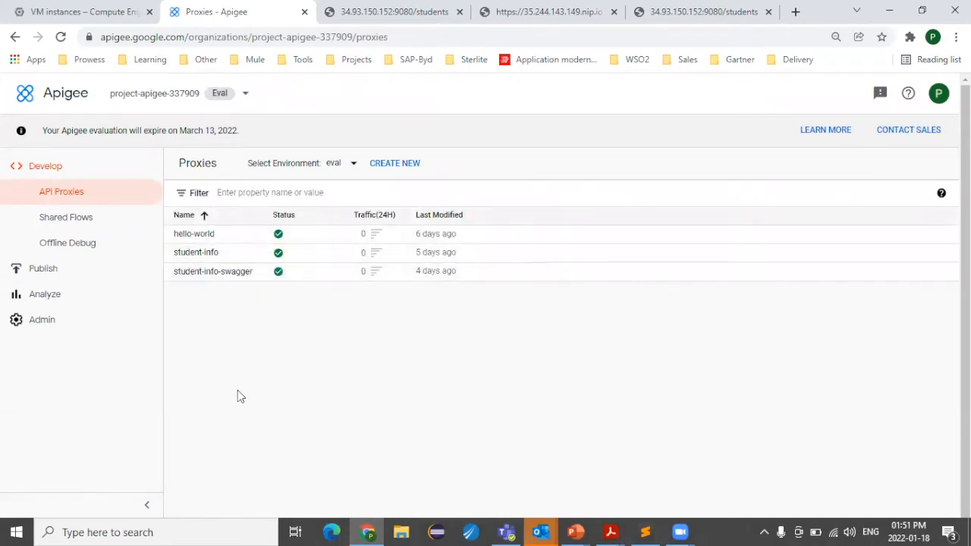
Start a new proxy from the Reverse proxy template and name it student-info-v2.
left_click(394, 164)
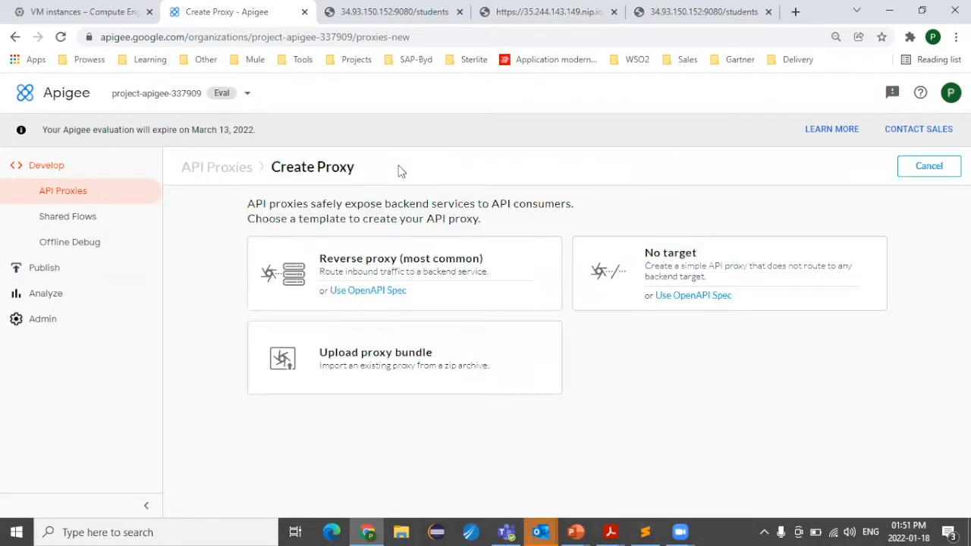
left_click(402, 266)
left_click(306, 292)
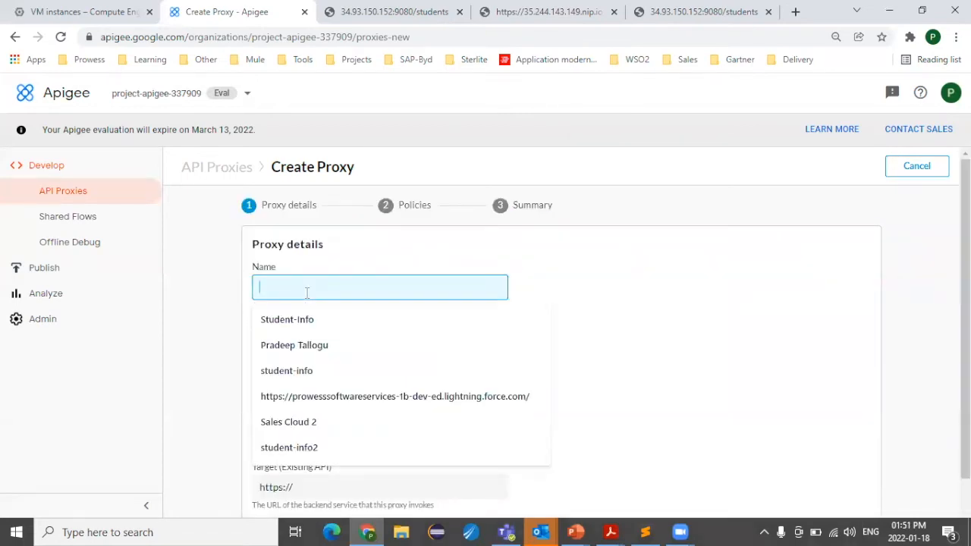
type("student-info")
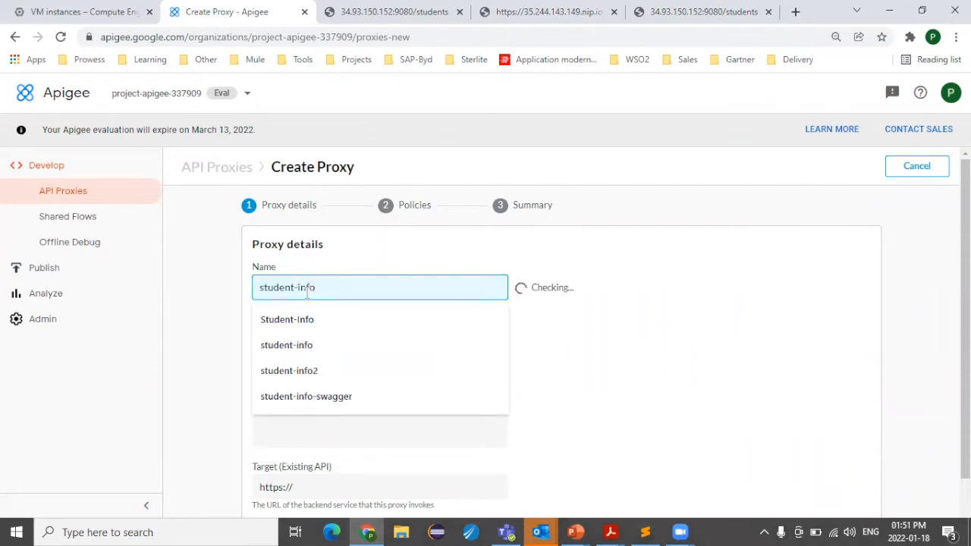
type("v")
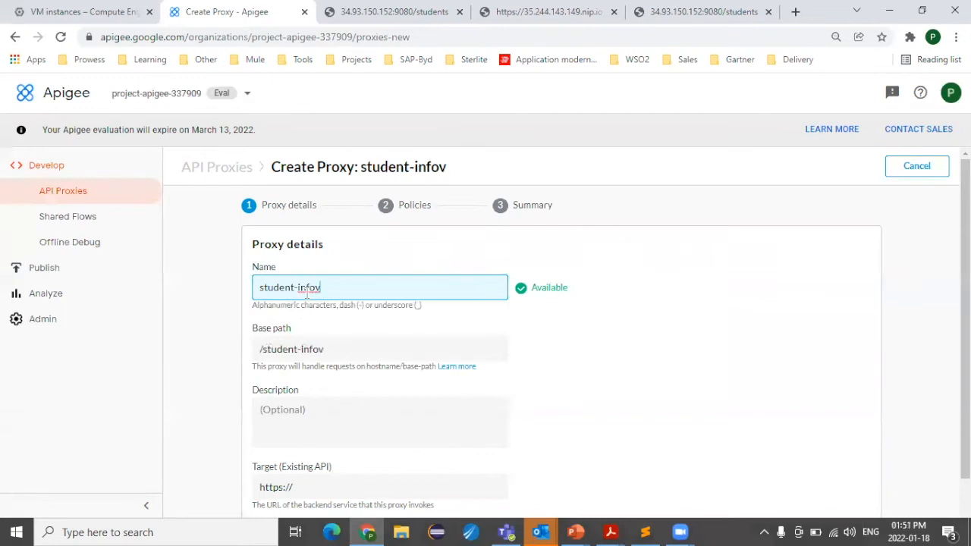
type("2")
left_click(307, 293)
type("-")
left_click(668, 415)
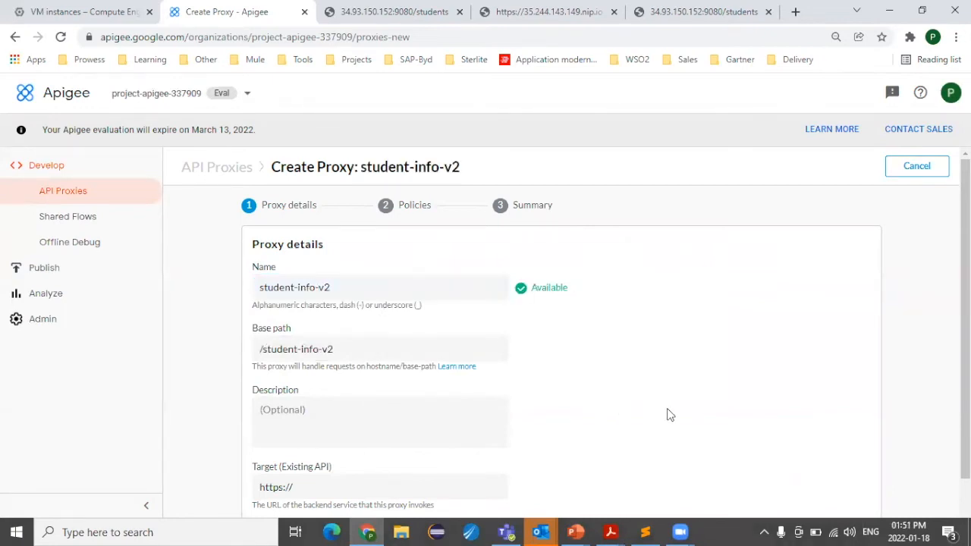
left_click(262, 350)
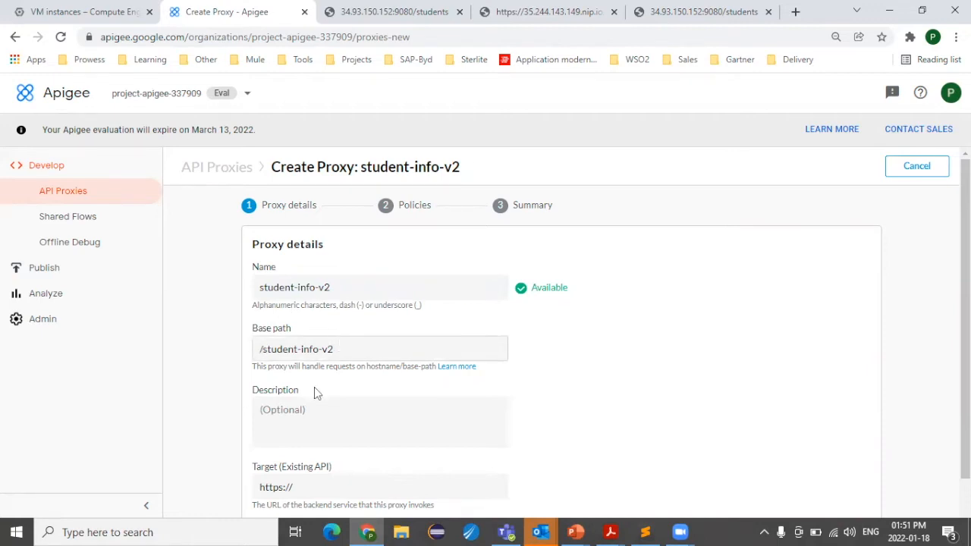
scroll(522, 445, "down", 1)
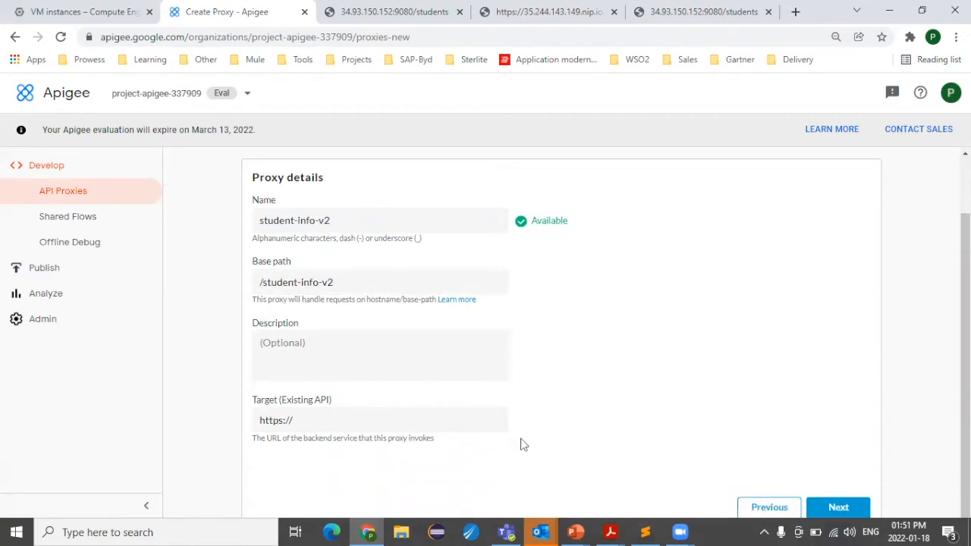
left_click(331, 425)
key("ctrl+a")
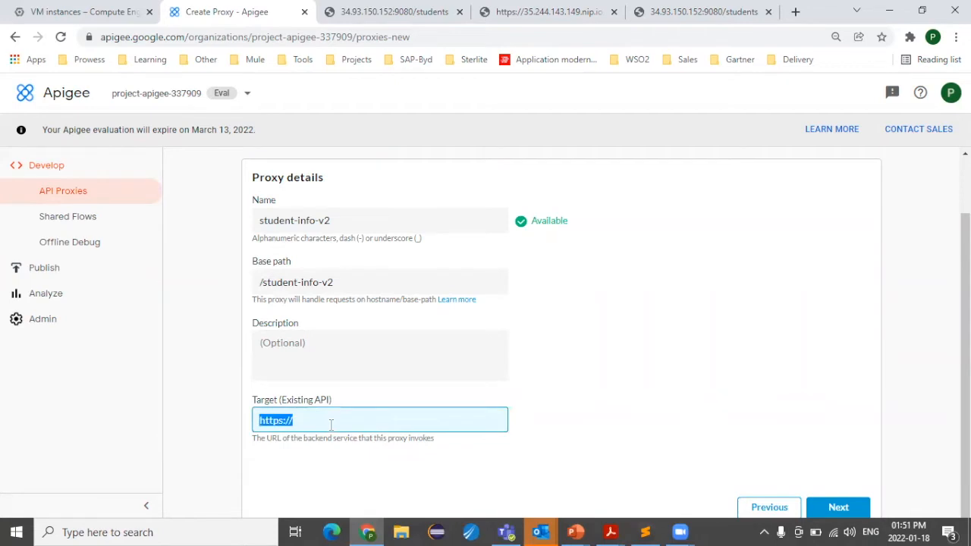
type("http://34.93.150.152:9080/students")
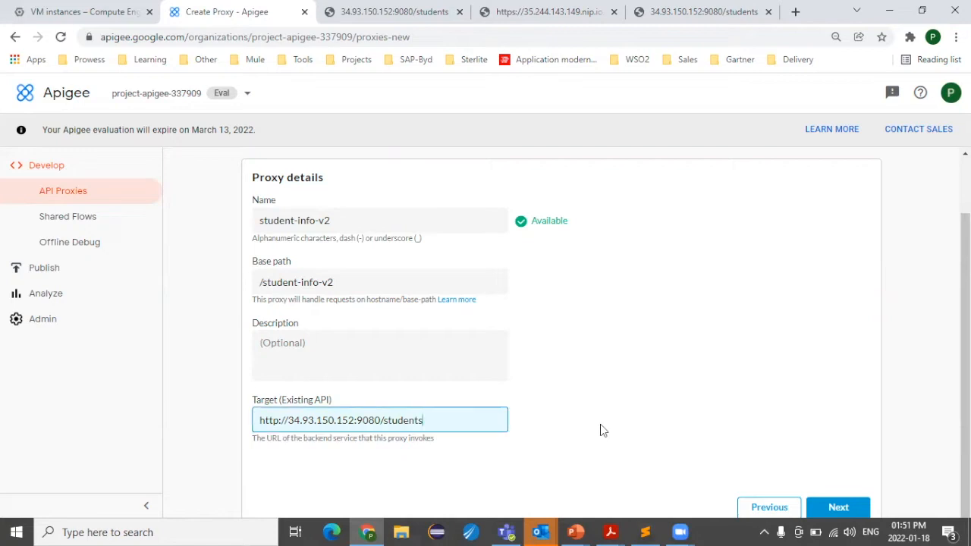
left_click(692, 377)
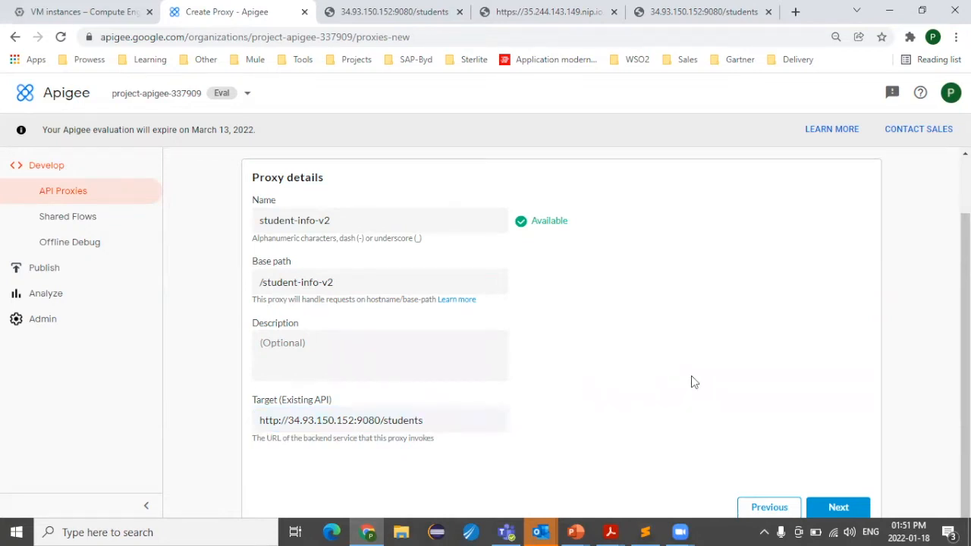
left_click(838, 508)
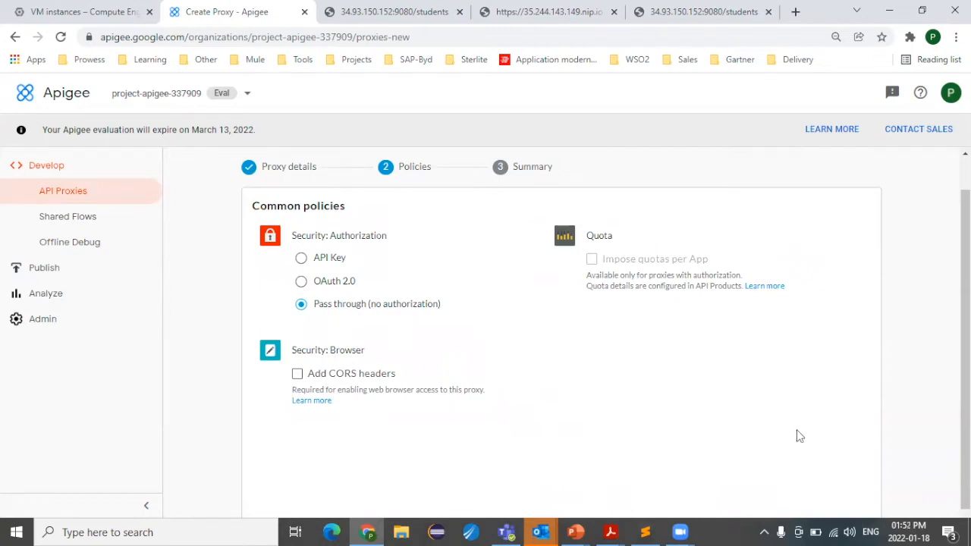
Keep pass-through authorization, select the eval environment for deployment, and create and deploy the proxy.
left_click(841, 509)
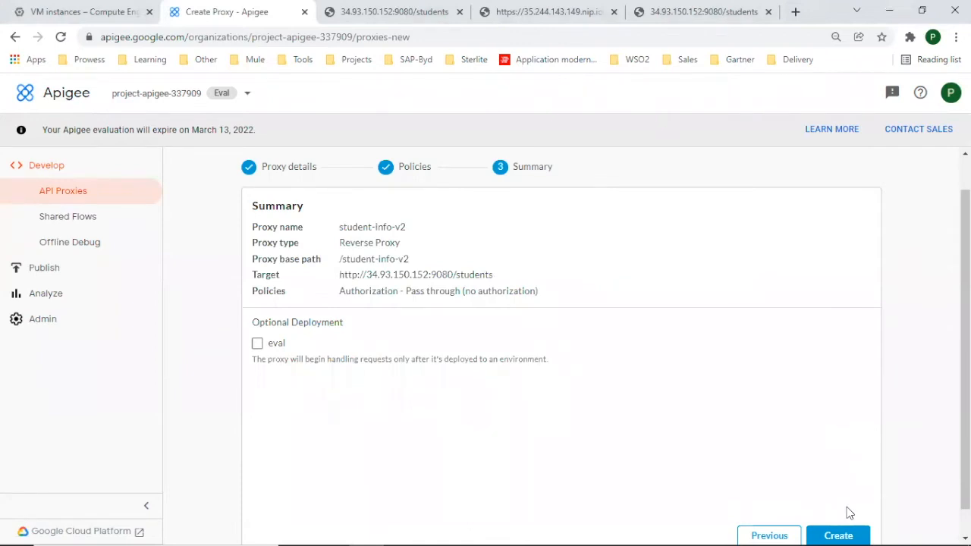
left_click(257, 345)
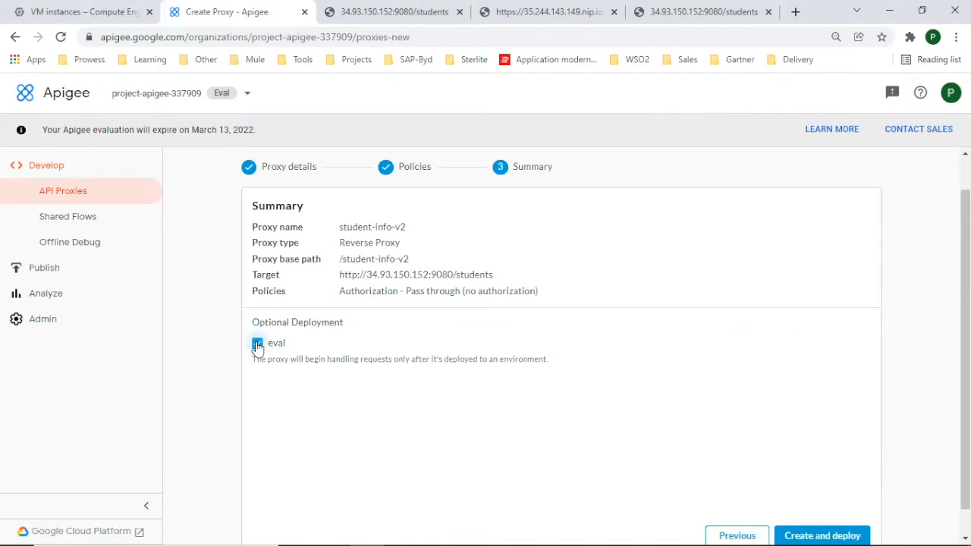
scroll(890, 458, "down", 1)
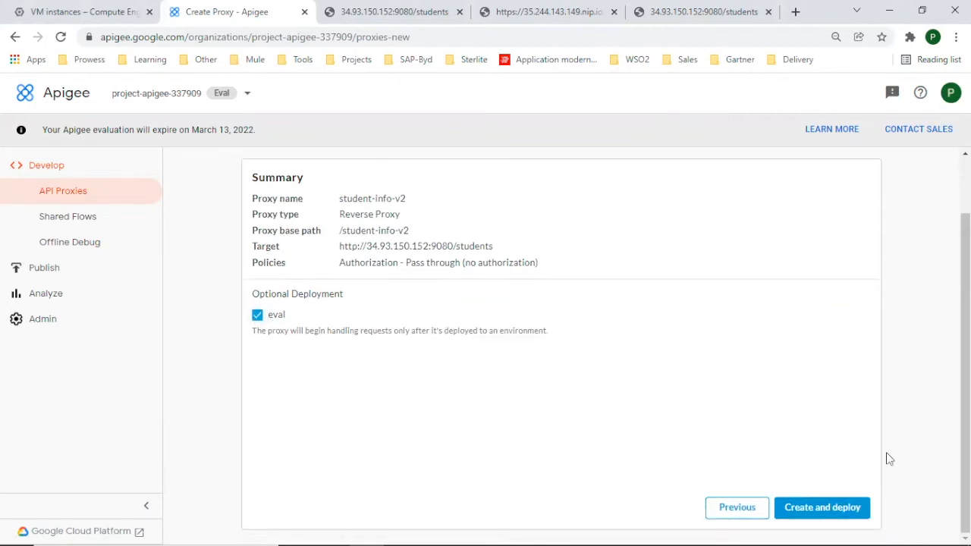
left_click(809, 516)
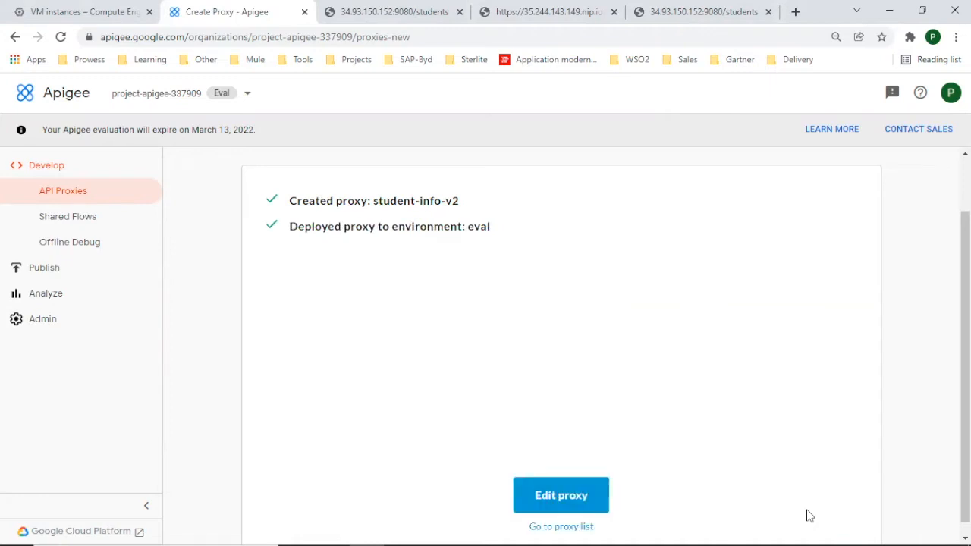
Open student-info-v2 from the proxy list and examine its deployment details, proxy endpoint flows and development code.
left_click(562, 527)
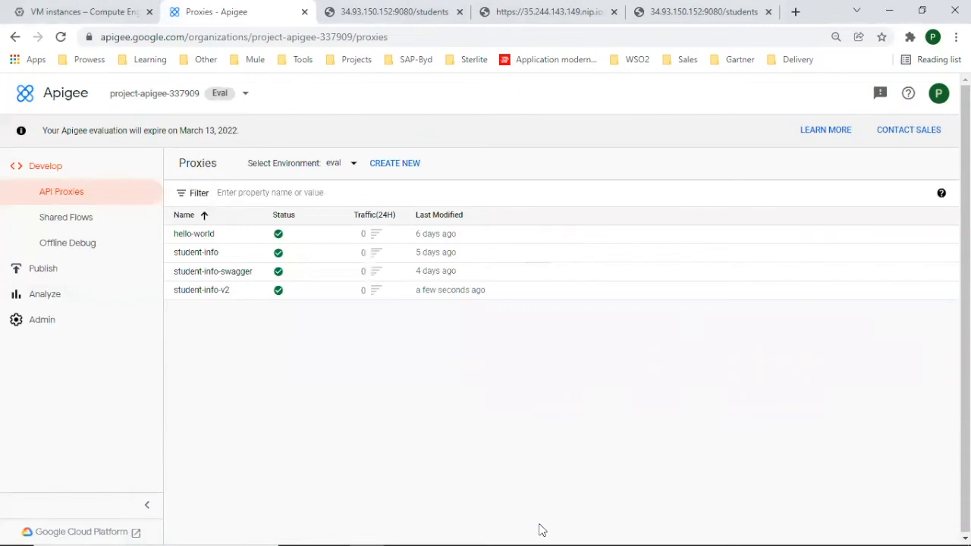
left_click(197, 295)
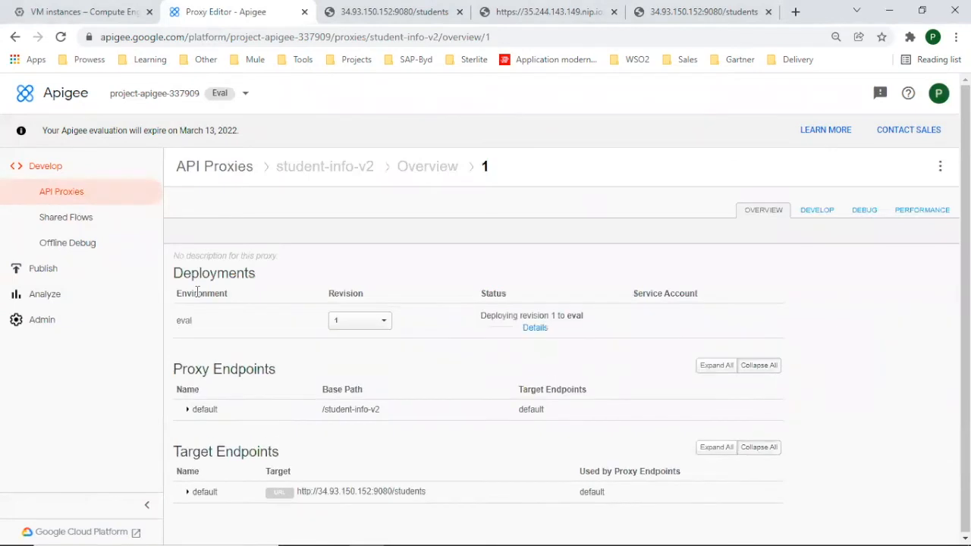
left_click(536, 328)
mouse_move(539, 332)
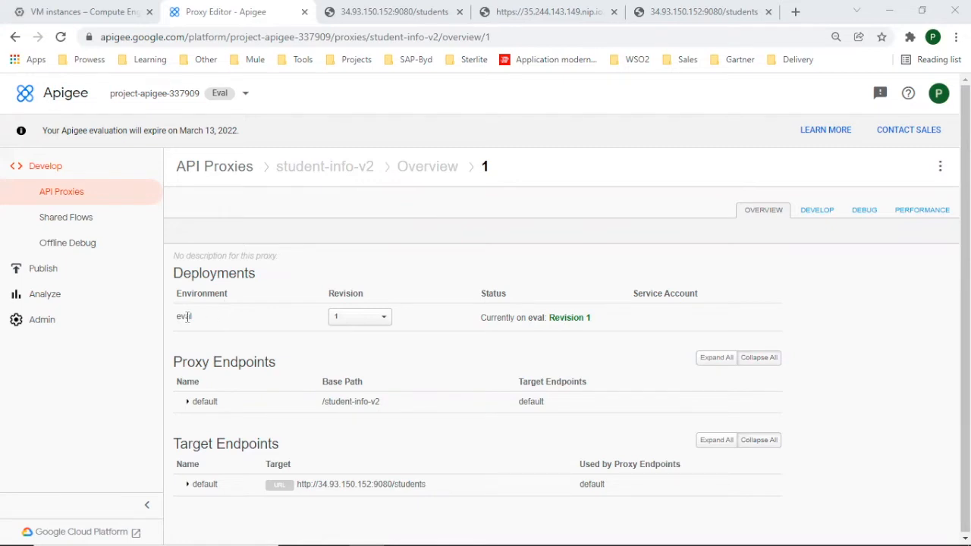
left_click(187, 401)
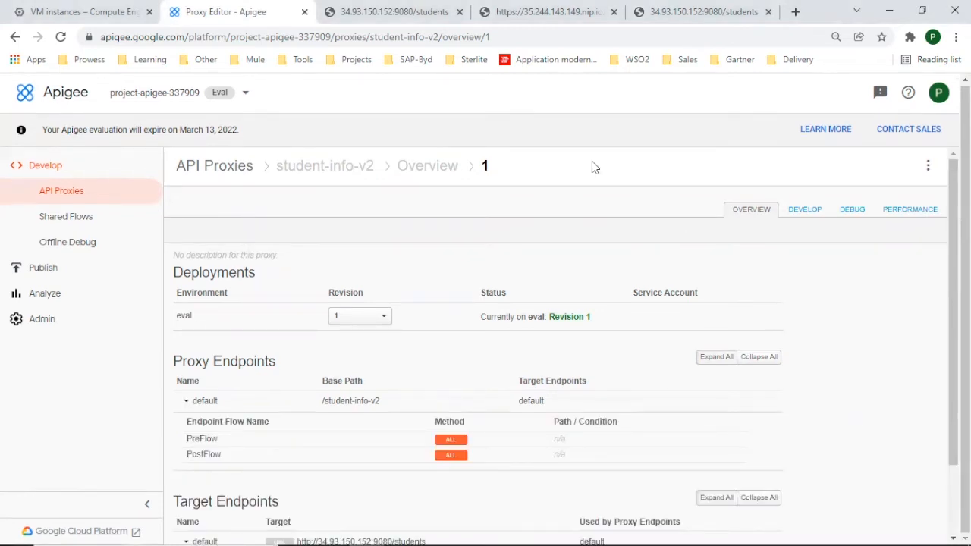
left_click(803, 212)
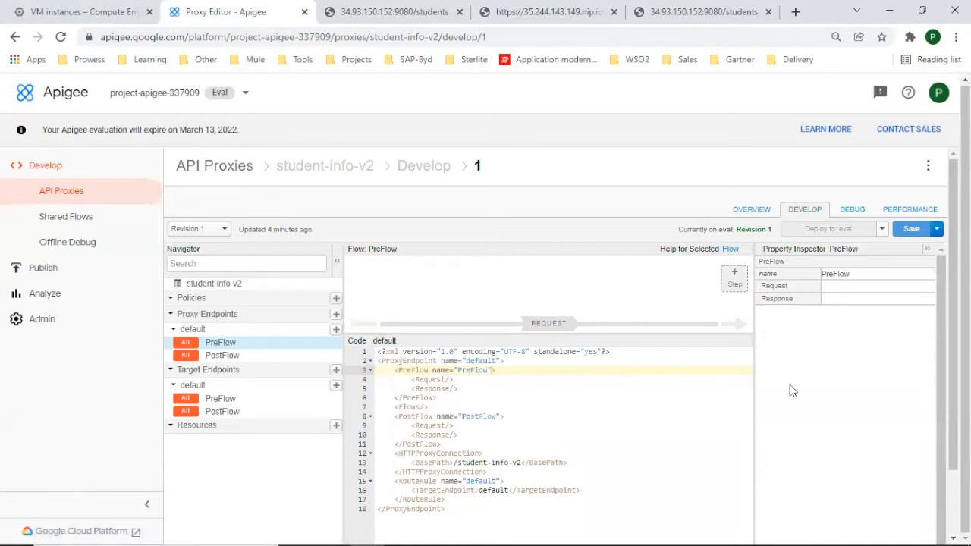
In the proxy's Debug view, choose eval revision 1 as the environment and send a GET request to the proxy URL.
left_click(851, 213)
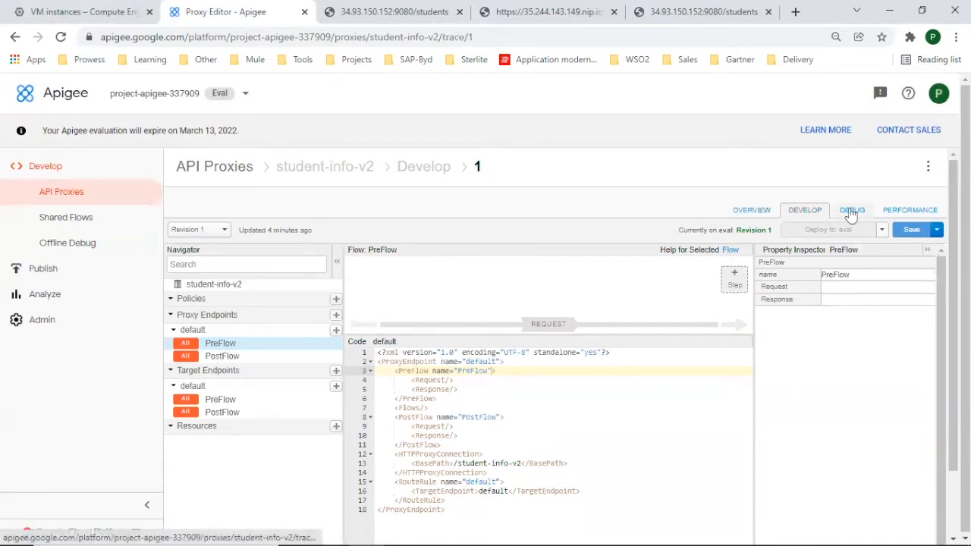
left_click(226, 250)
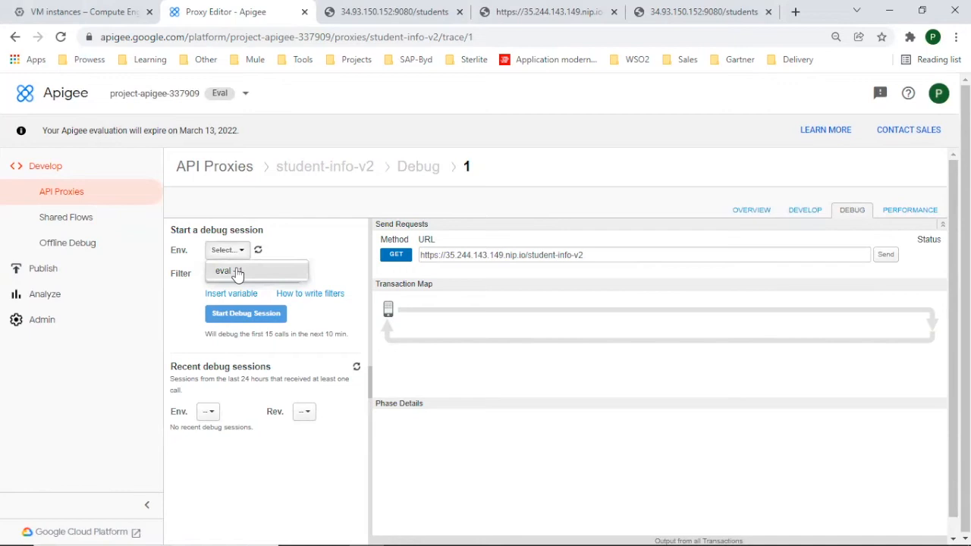
left_click(228, 271)
left_click(882, 257)
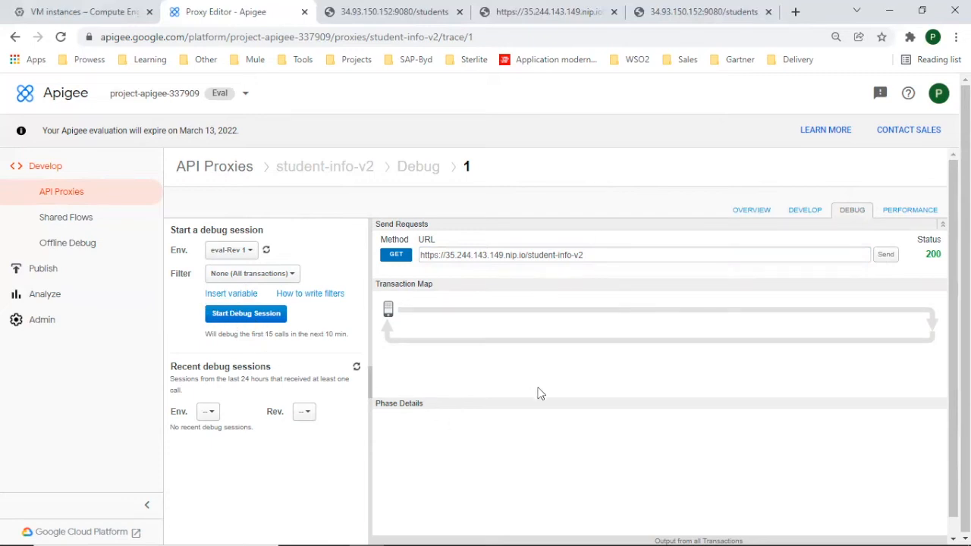
triple_click(478, 262)
key("ctrl+c")
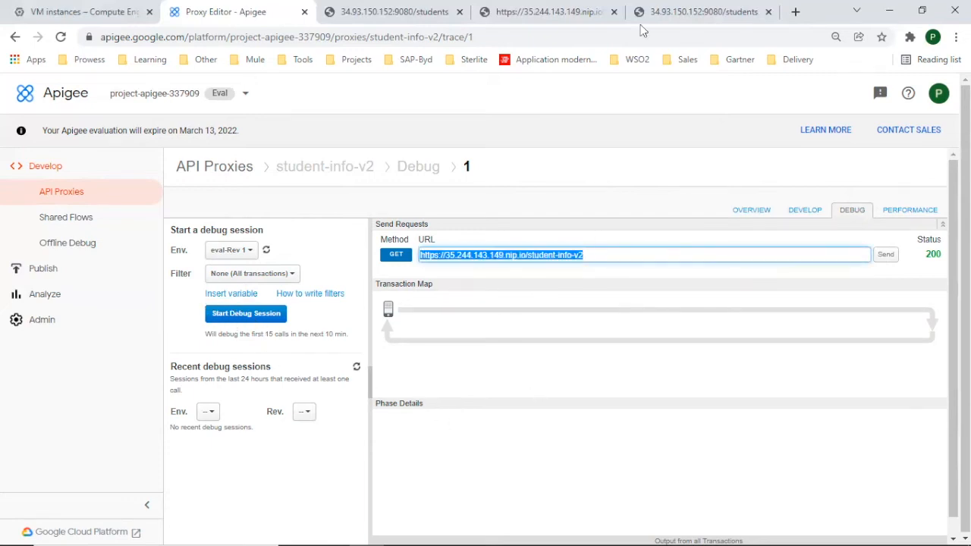
key("ctrl+t")
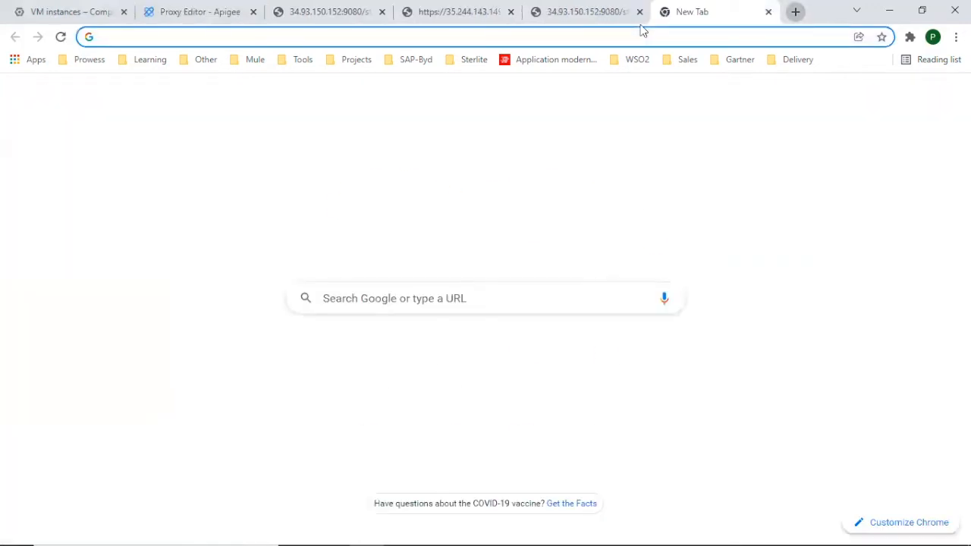
key("ctrl+v")
key("Return")
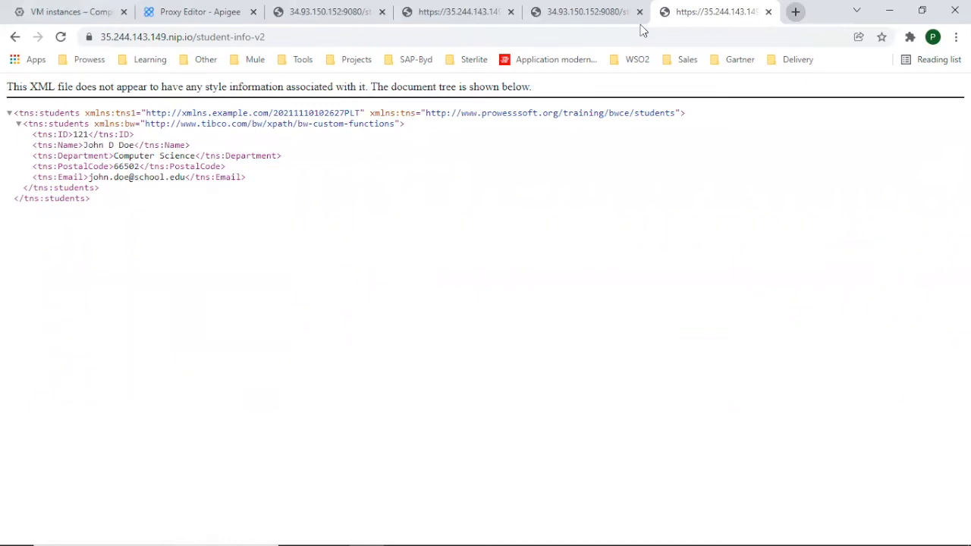
Return to the Apigee proxy editor and open the Develop view of student-info-v2.
left_click(205, 25)
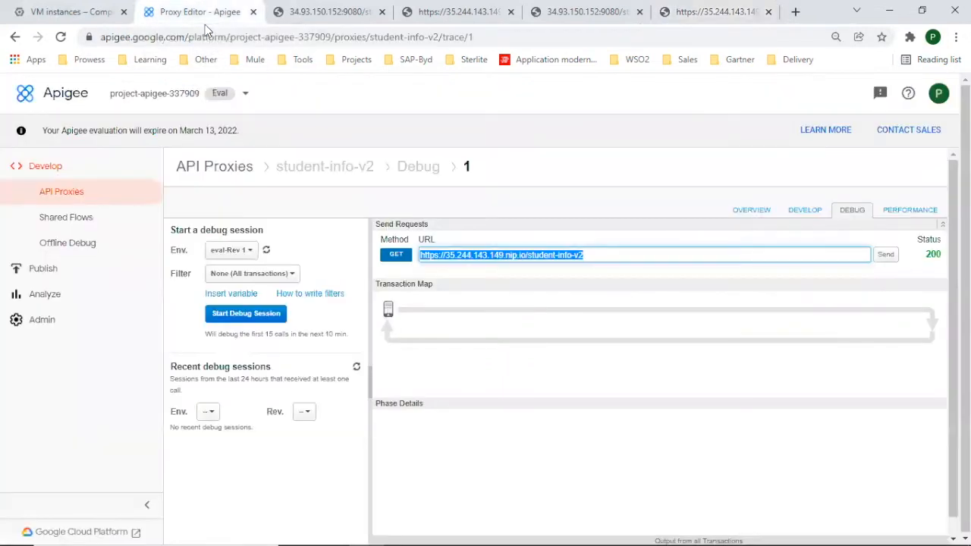
left_click(604, 395)
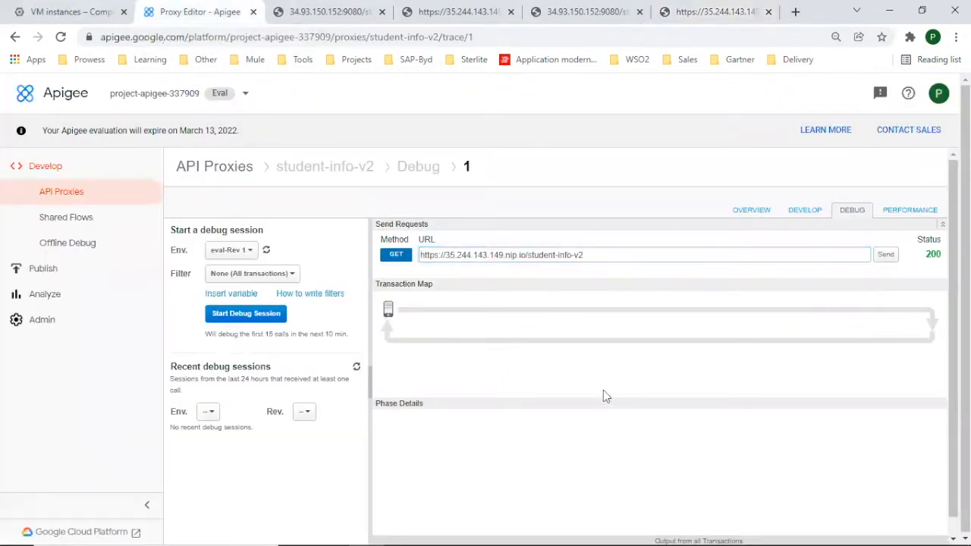
left_click(806, 211)
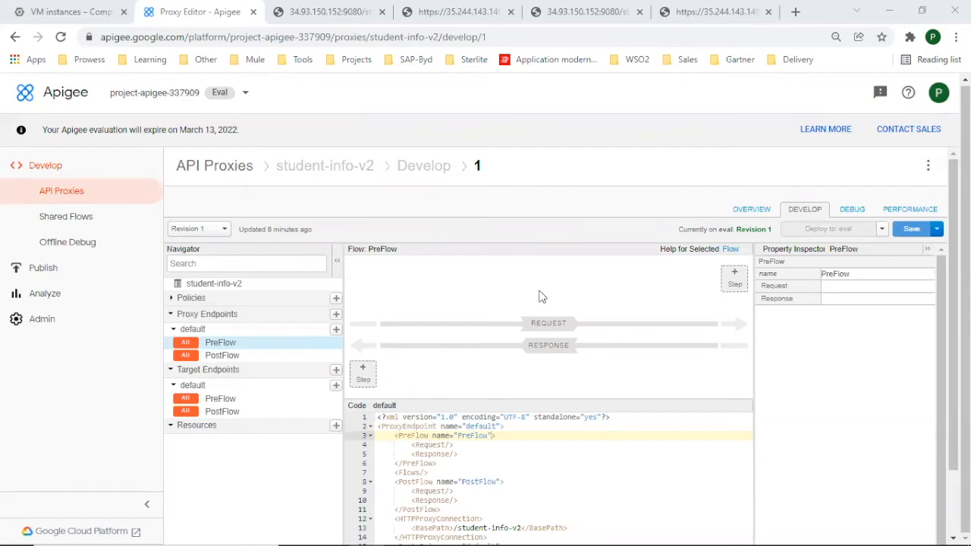
Add a new XML to JSON policy to the PreFlow response of the proxy endpoint and save the proxy as a new revision.
left_click(364, 374)
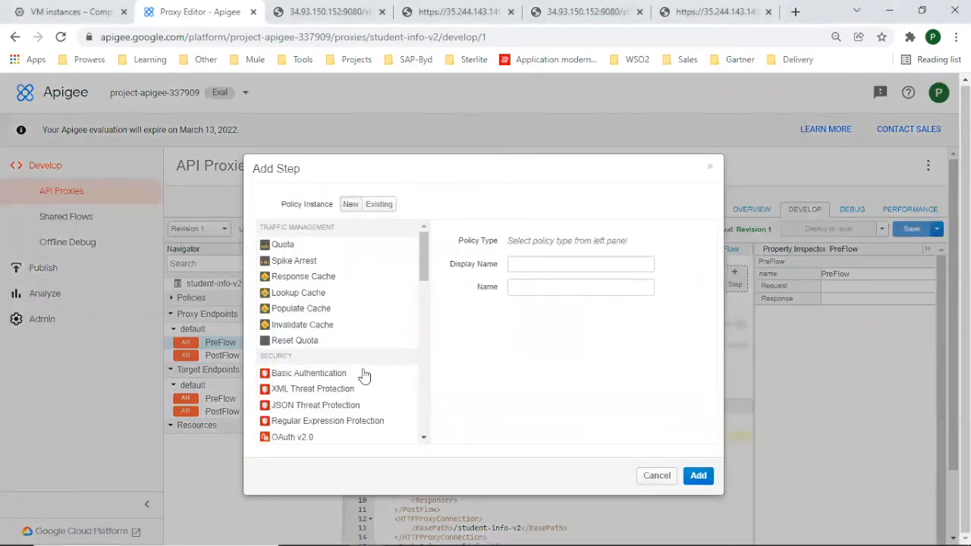
left_click_drag(420, 265, 438, 381)
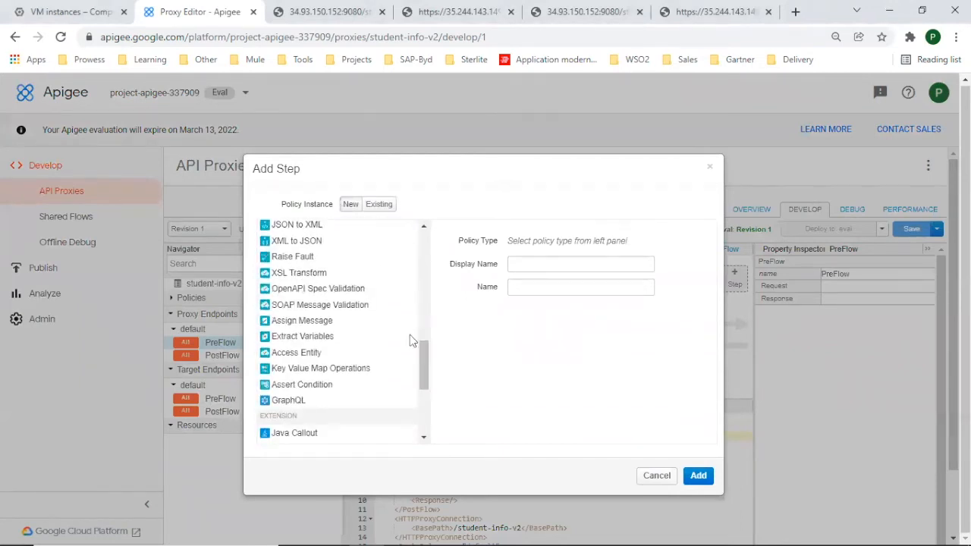
left_click(300, 241)
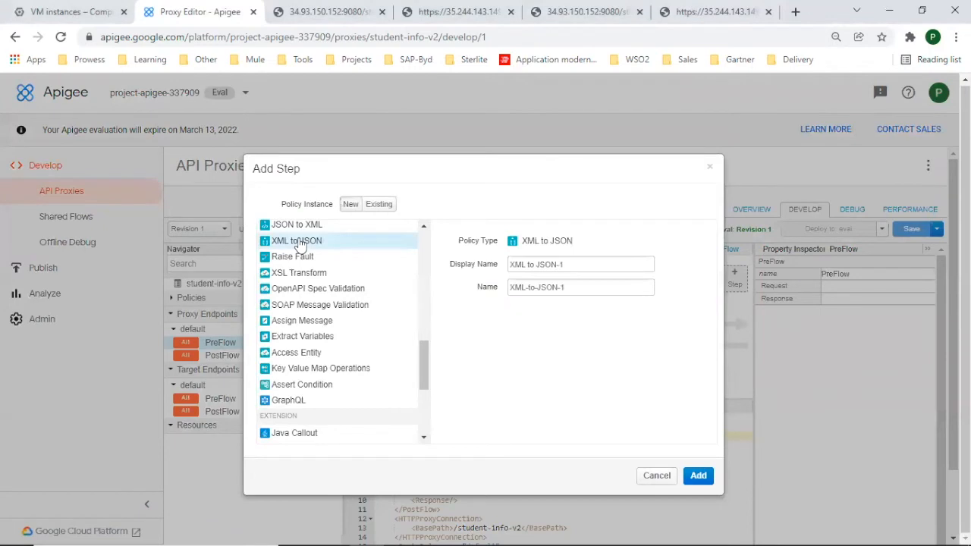
left_click_drag(425, 369, 434, 241)
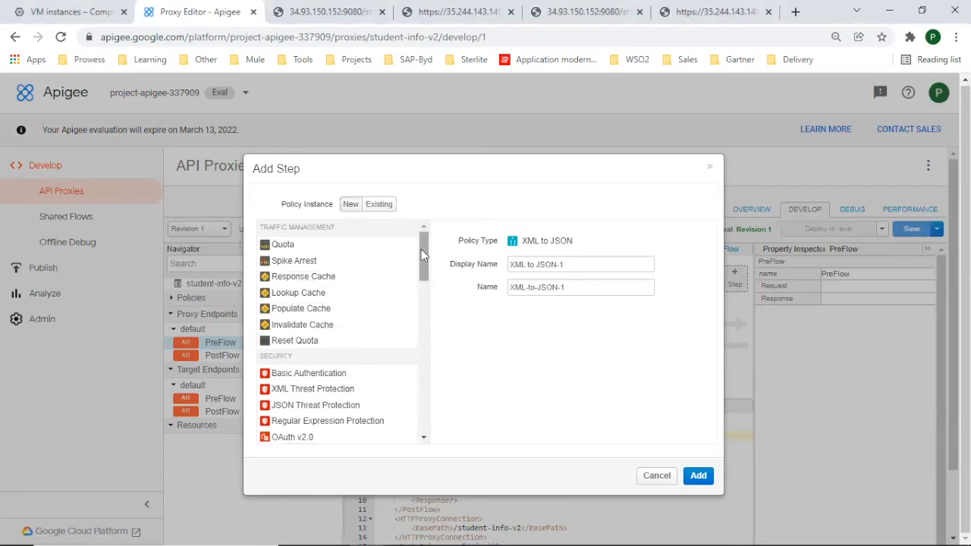
scroll(422, 255, "down", 3)
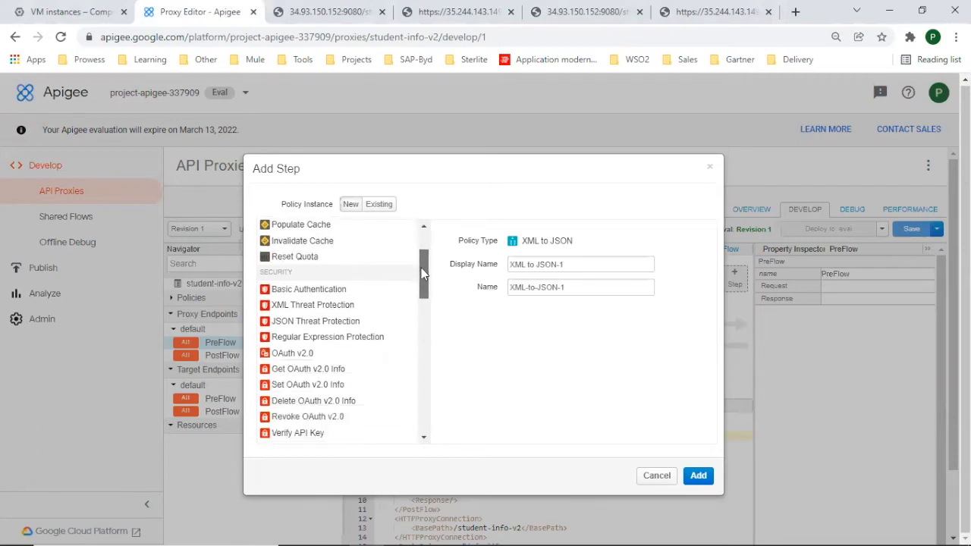
left_click_drag(427, 315, 429, 402)
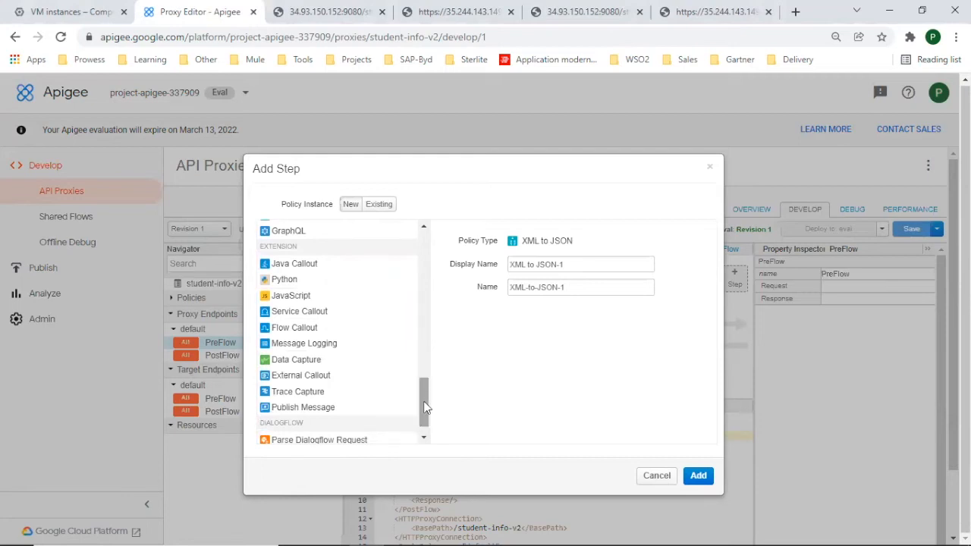
left_click_drag(424, 407, 425, 356)
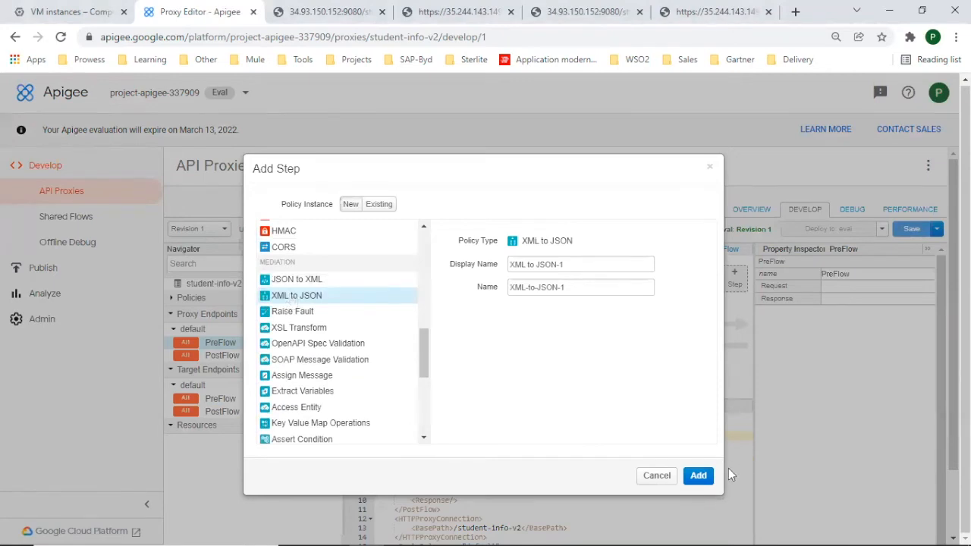
left_click(699, 477)
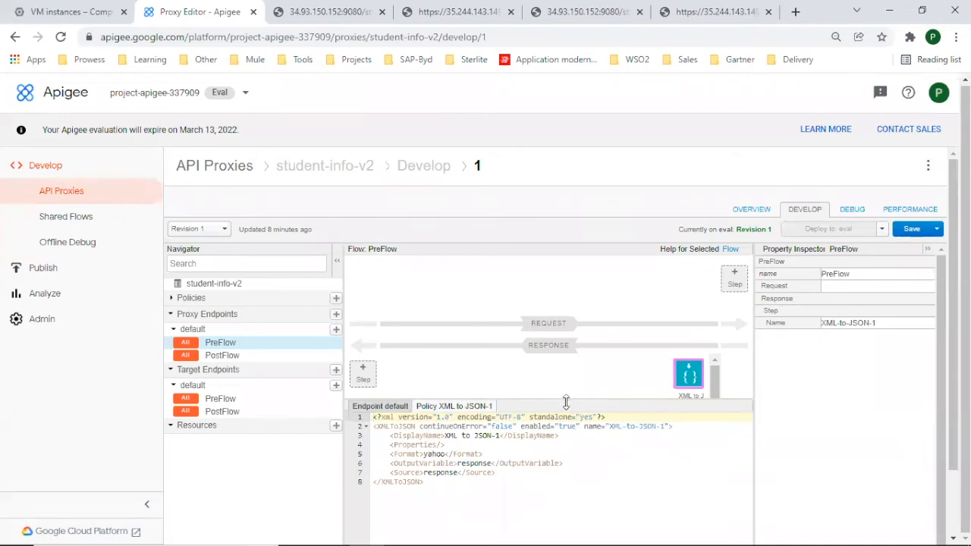
left_click_drag(566, 402, 566, 434)
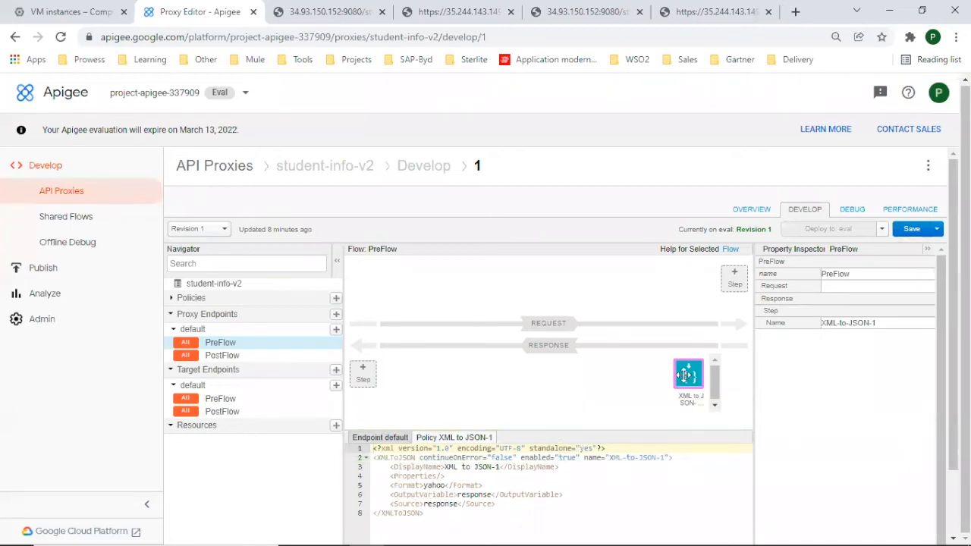
mouse_move(685, 374)
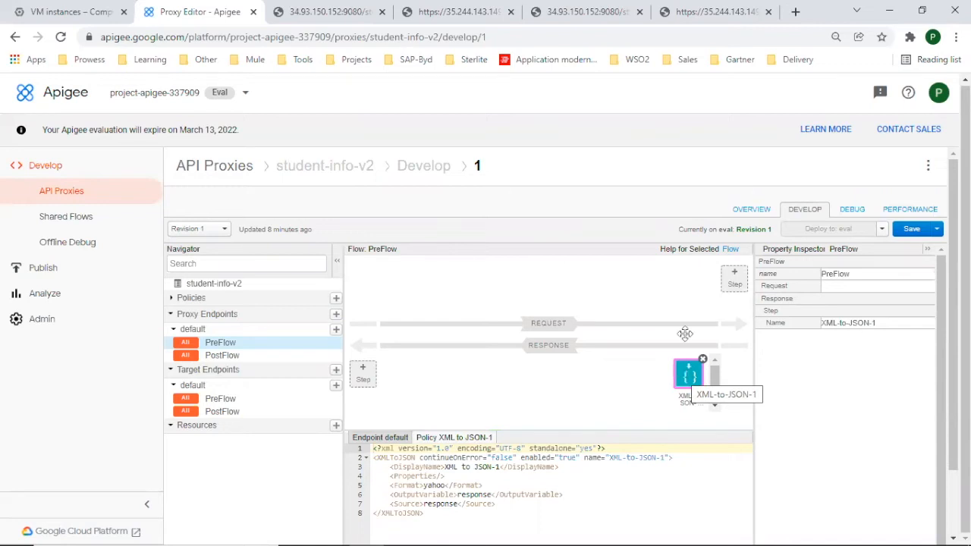
left_click(913, 231)
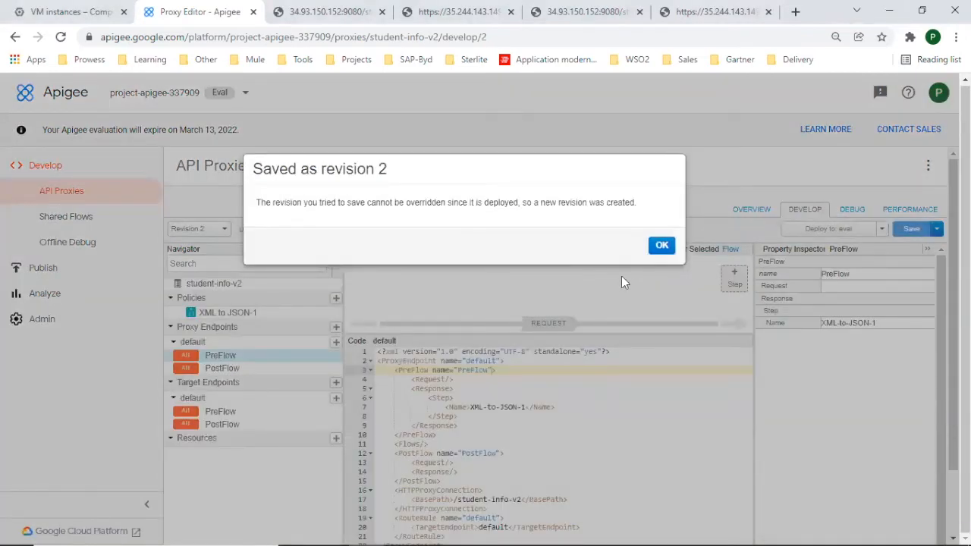
left_click(662, 246)
Deploy revision 2 of student-info-v2 to the eval environment, leaving the service account empty.
left_click(206, 288)
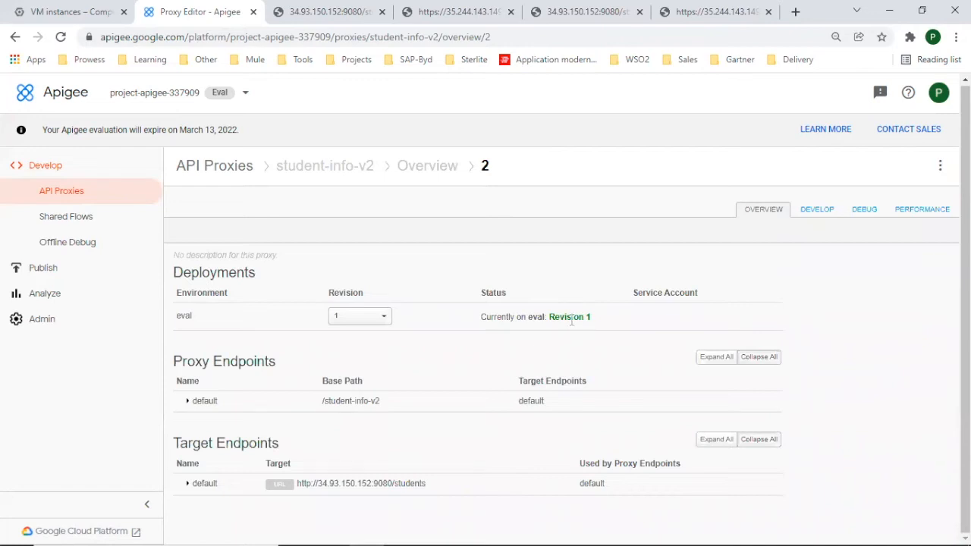
left_click(382, 318)
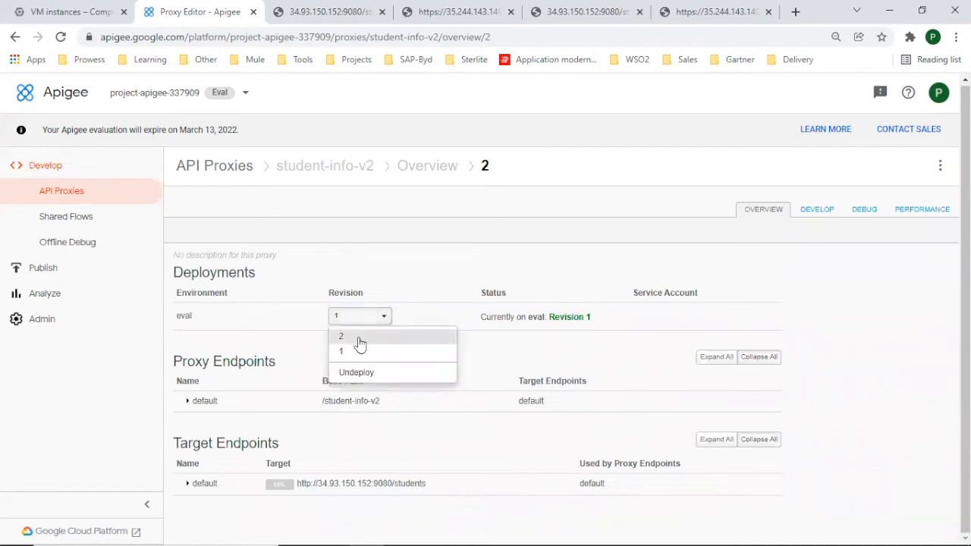
left_click(360, 340)
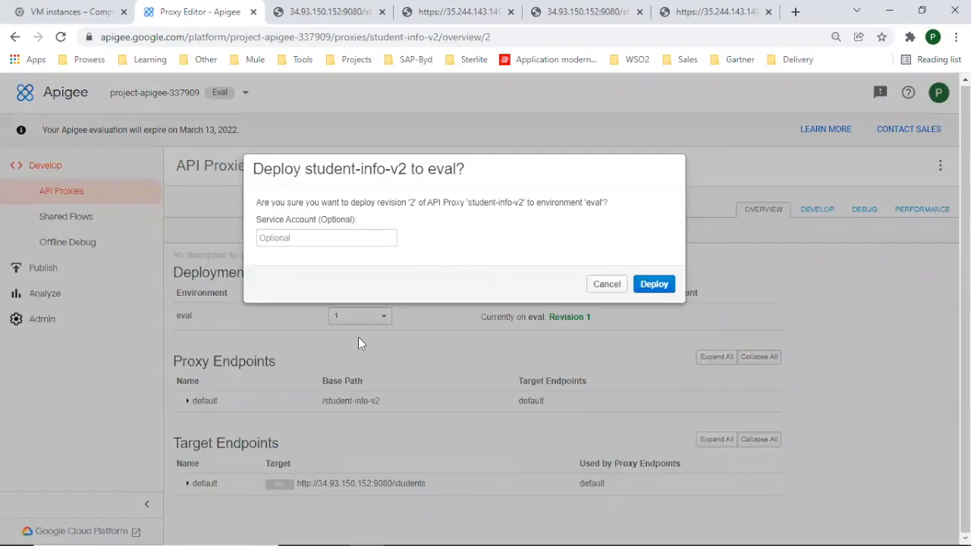
left_click(349, 237)
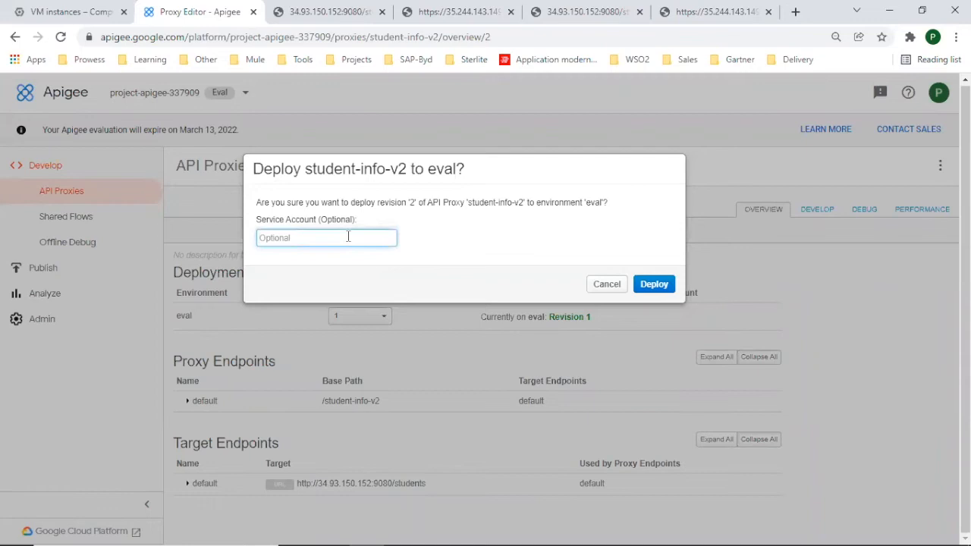
left_click(654, 286)
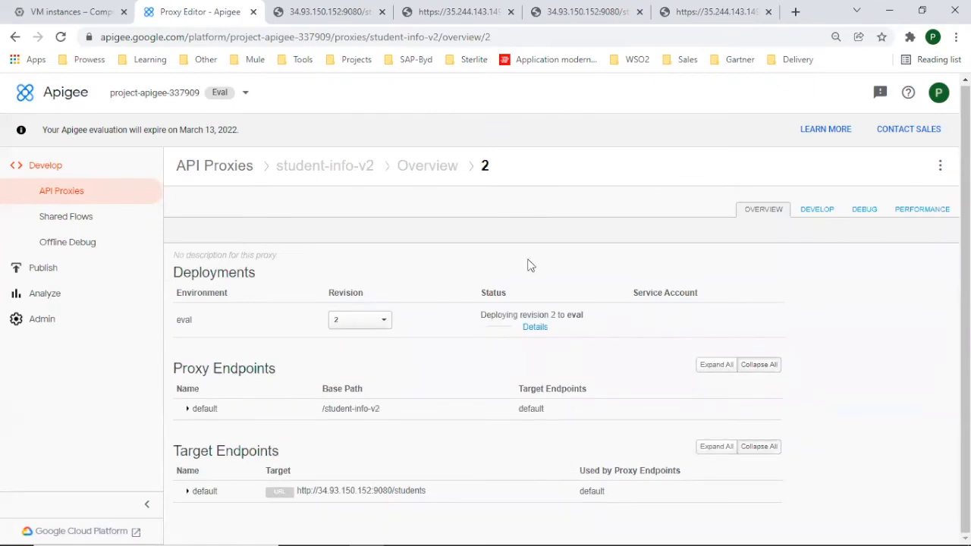
left_click(540, 327)
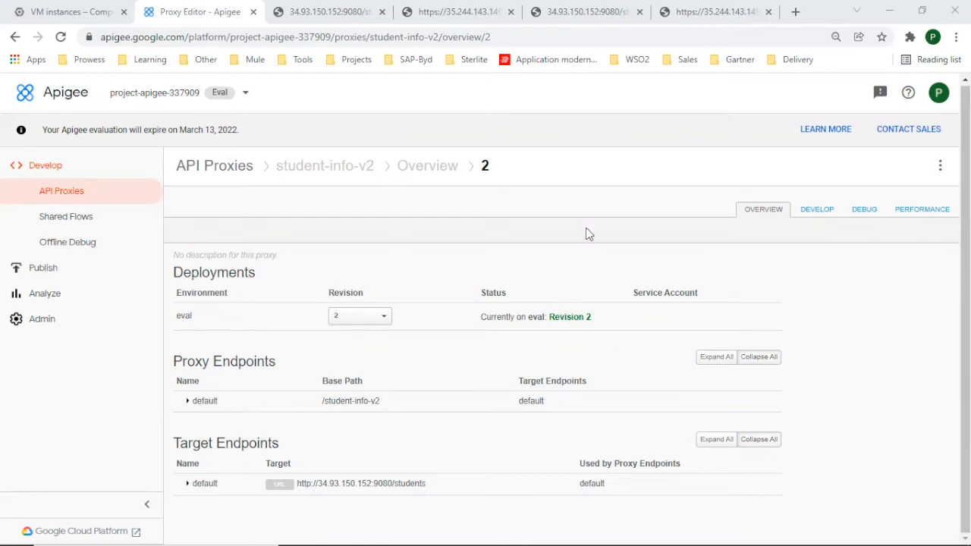
left_click(687, 13)
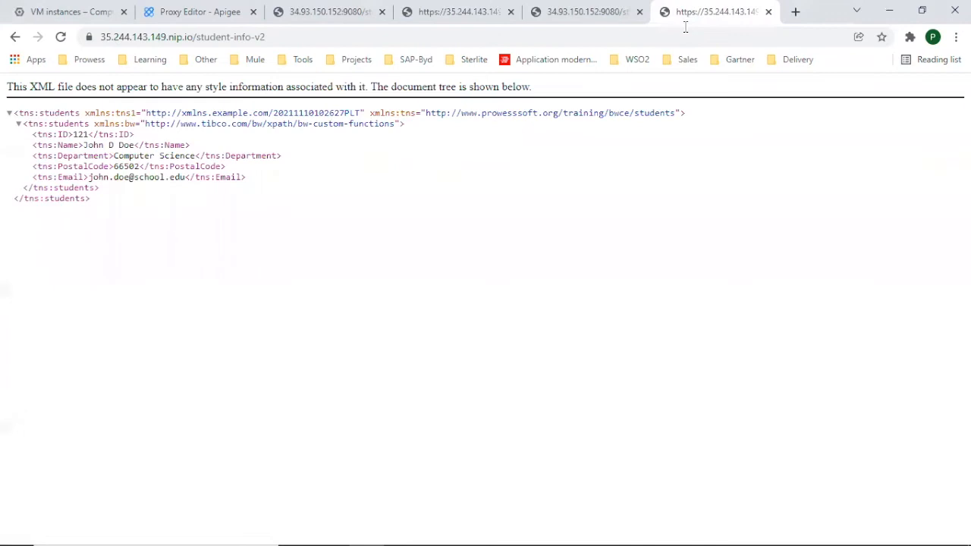
key("ctrl+l")
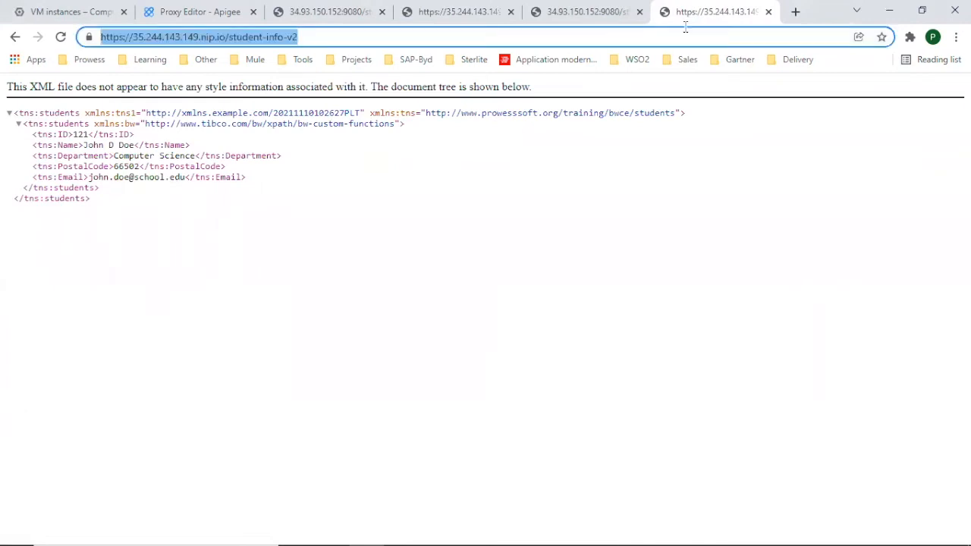
key("Return")
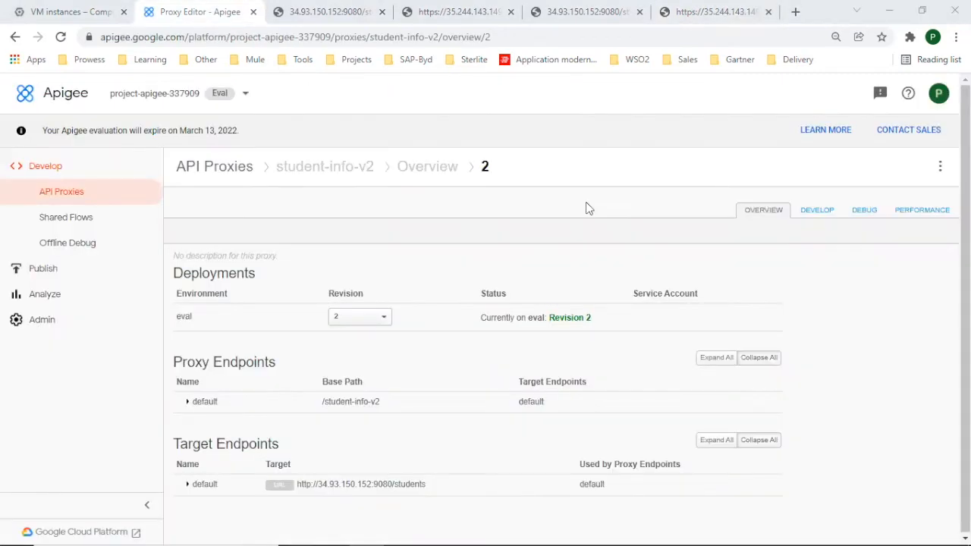
Roll the eval environment back by deploying revision 1 of student-info-v2 without a service account.
left_click(382, 320)
left_click(382, 319)
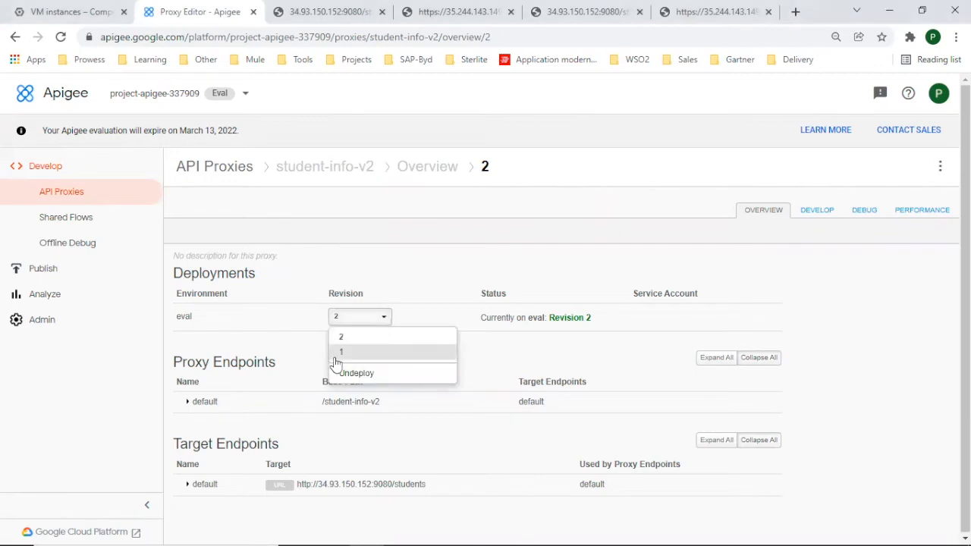
left_click(344, 355)
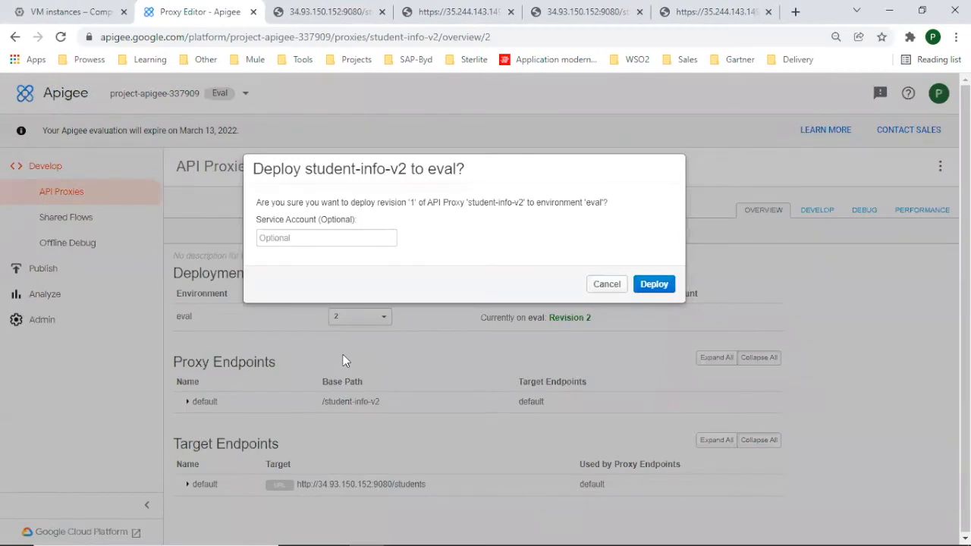
left_click(653, 285)
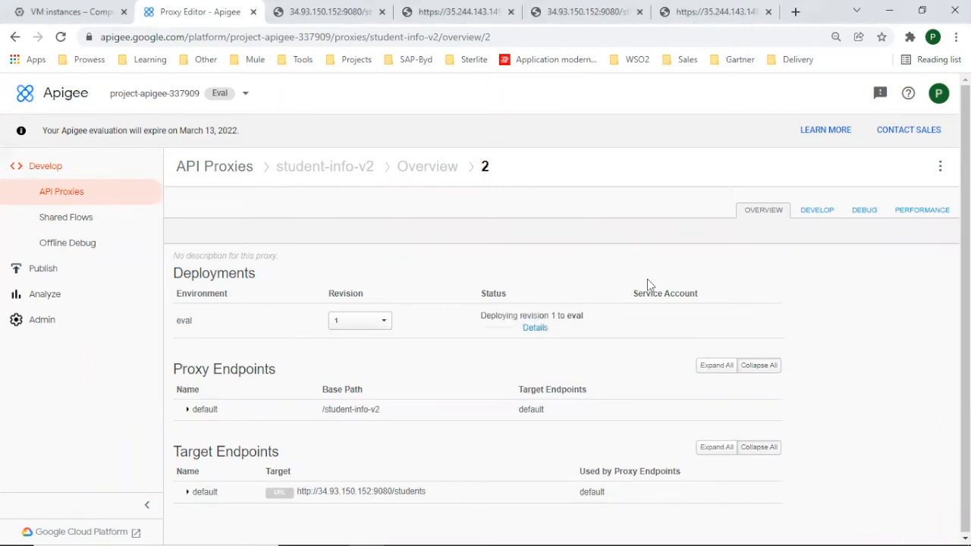
left_click(534, 328)
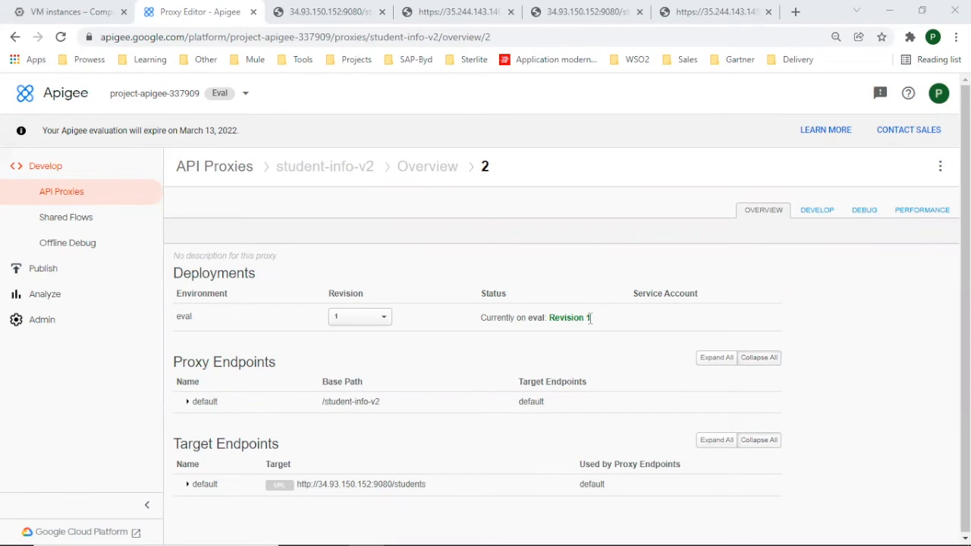
left_click(384, 318)
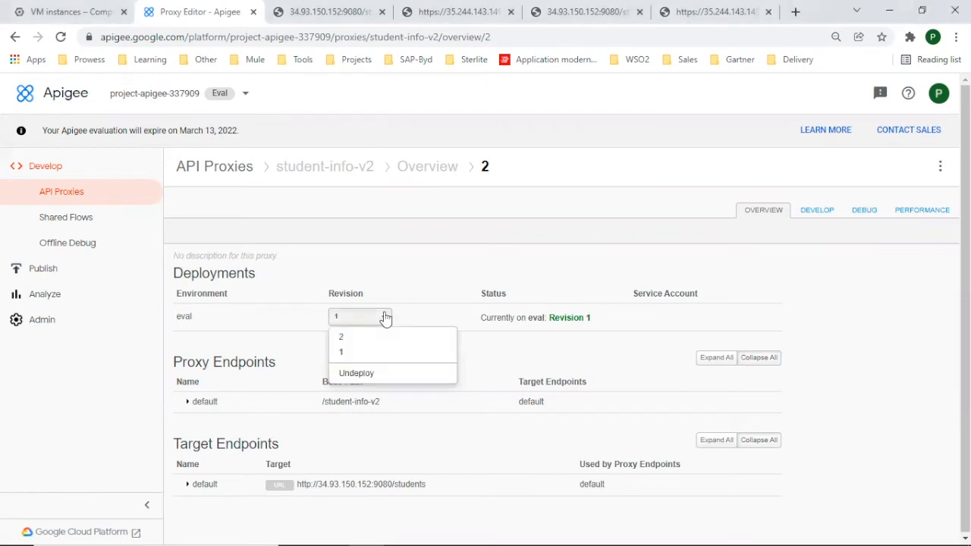
left_click(453, 270)
Reload the student-info-v2 URL in its browser tab to check the response from revision 1.
left_click(695, 12)
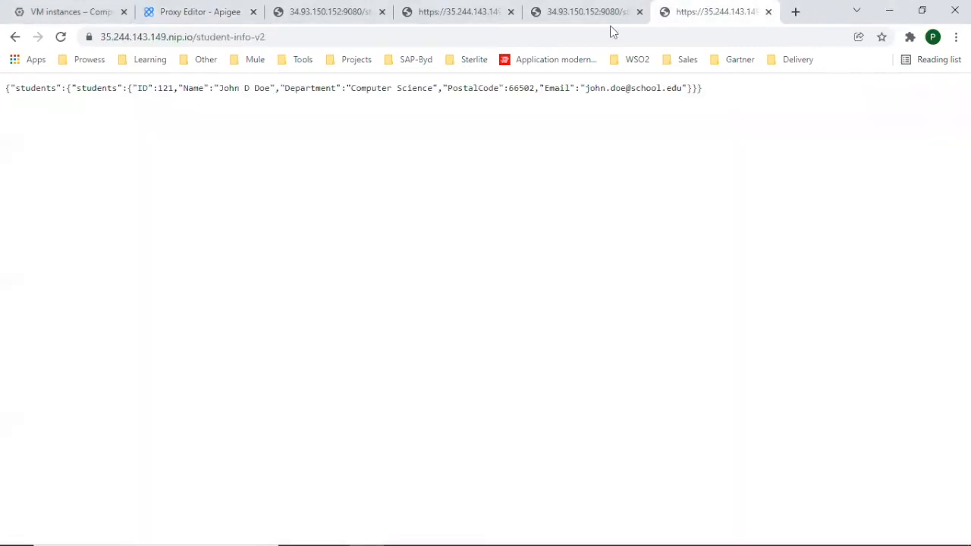
left_click(613, 32)
key("Return")
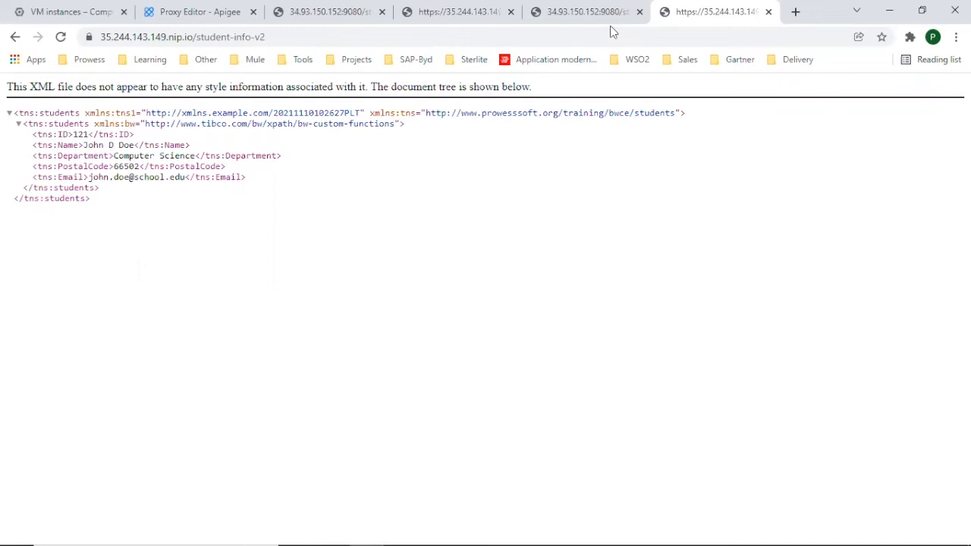
Start a new API product in Apigee with both its name and display name set to Student Info v2.
left_click(182, 15)
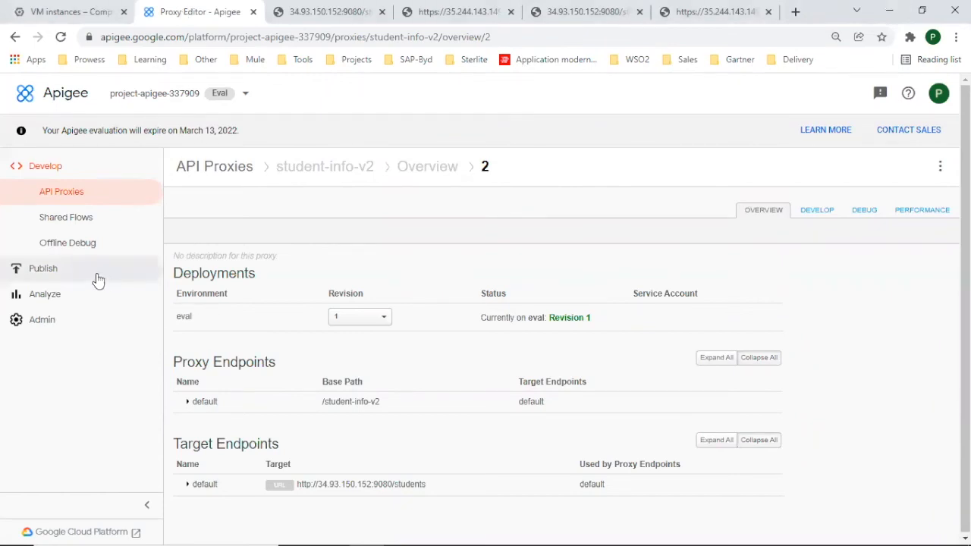
left_click(42, 271)
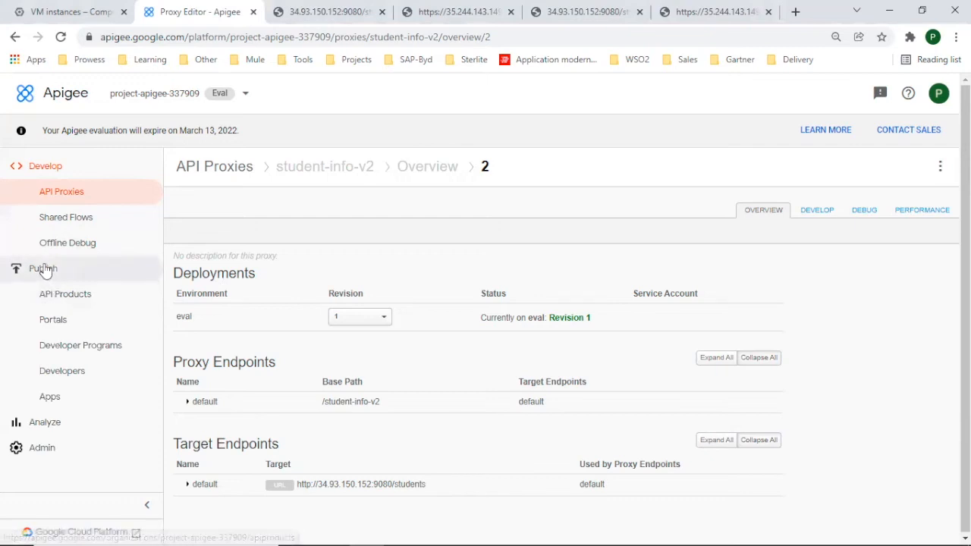
left_click(69, 296)
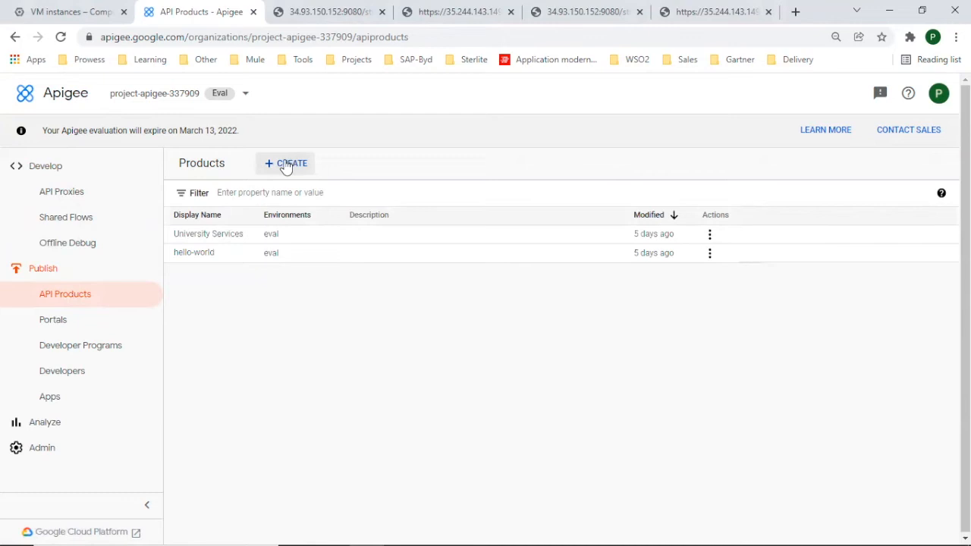
left_click(286, 165)
left_click(238, 258)
type("Student")
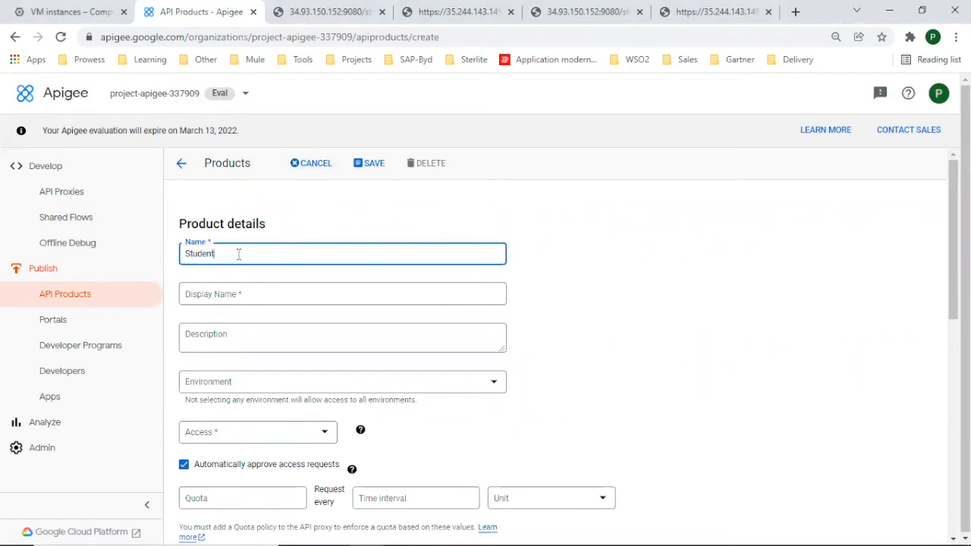
type(" Info v")
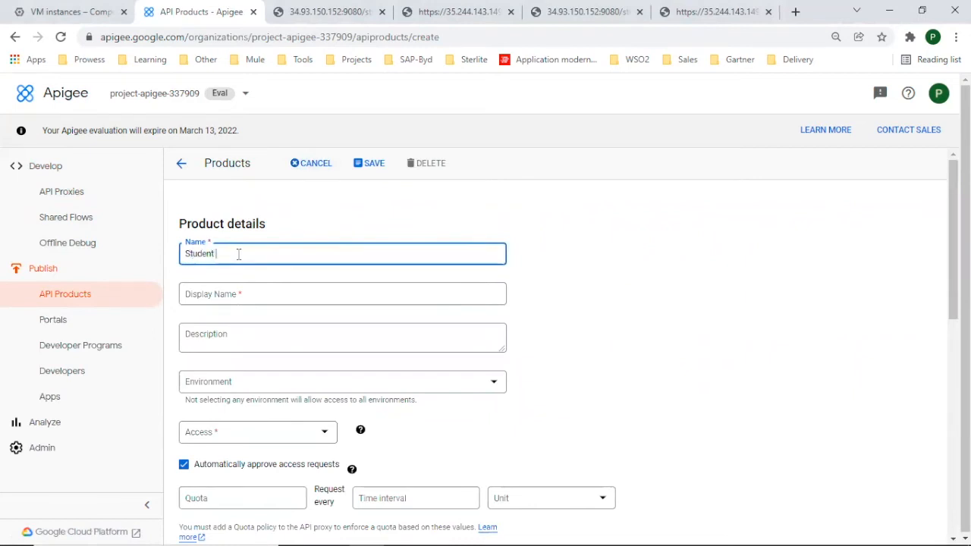
type("2")
left_click(222, 299)
type("Student Info")
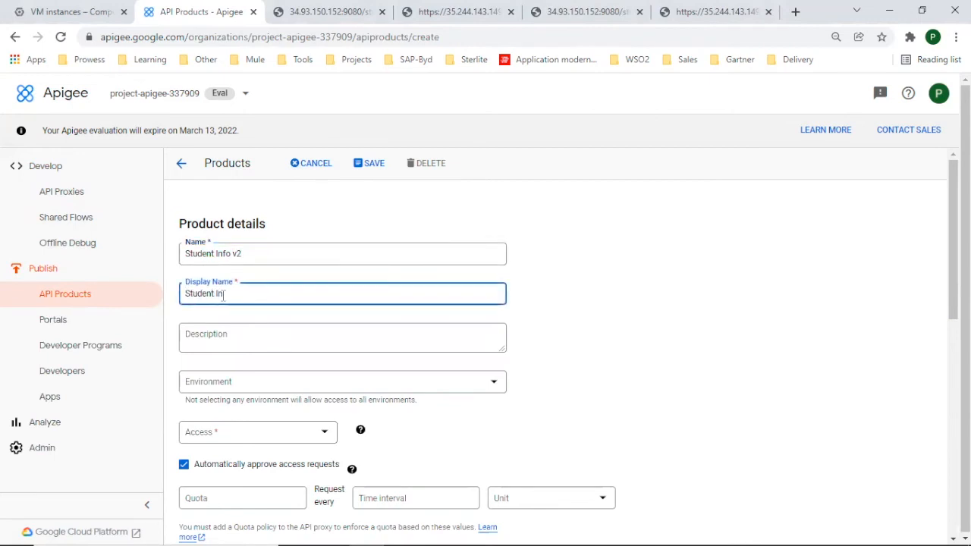
type(" v2")
Assign the eval environment to the new API product.
left_click(218, 387)
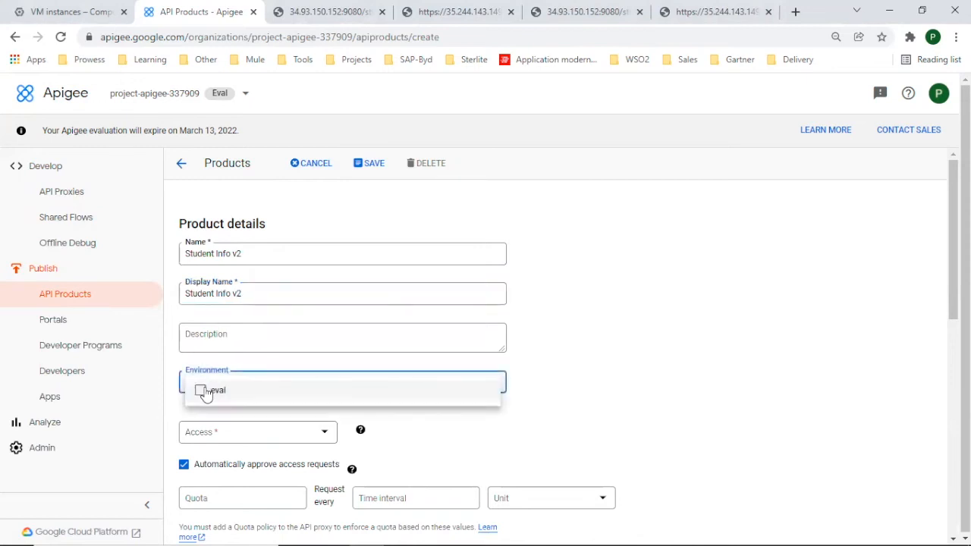
left_click(202, 393)
left_click(580, 379)
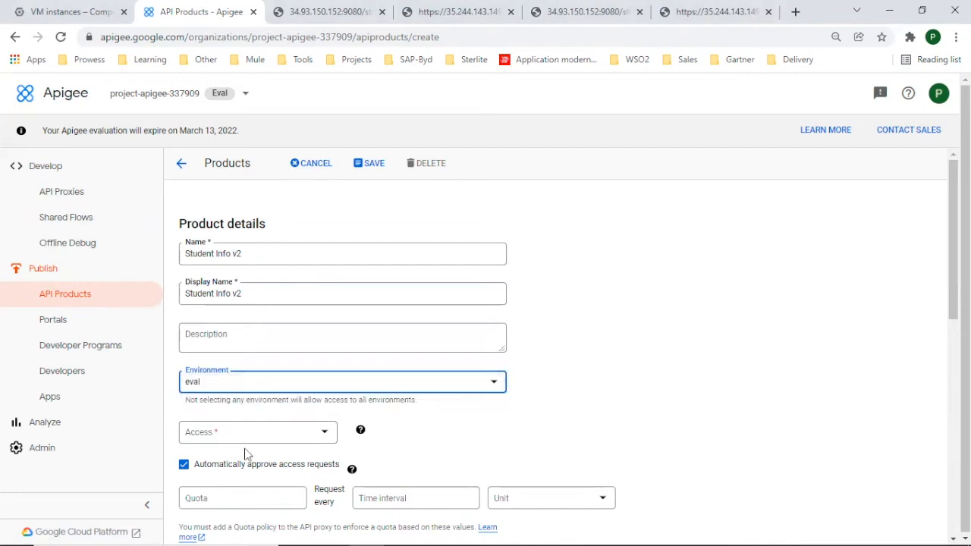
Set the API product's access to Public and its quota to 100 requests every 1 minute.
left_click(277, 435)
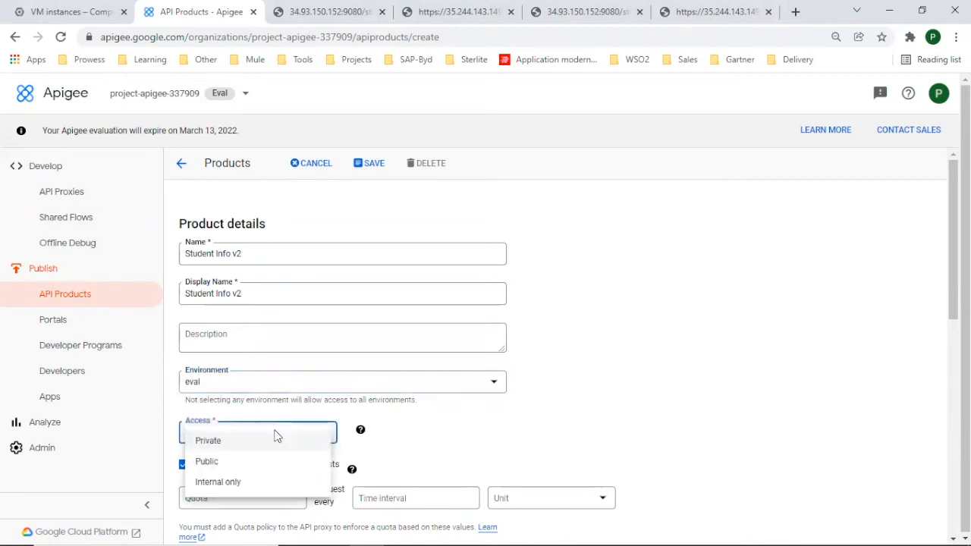
left_click(218, 465)
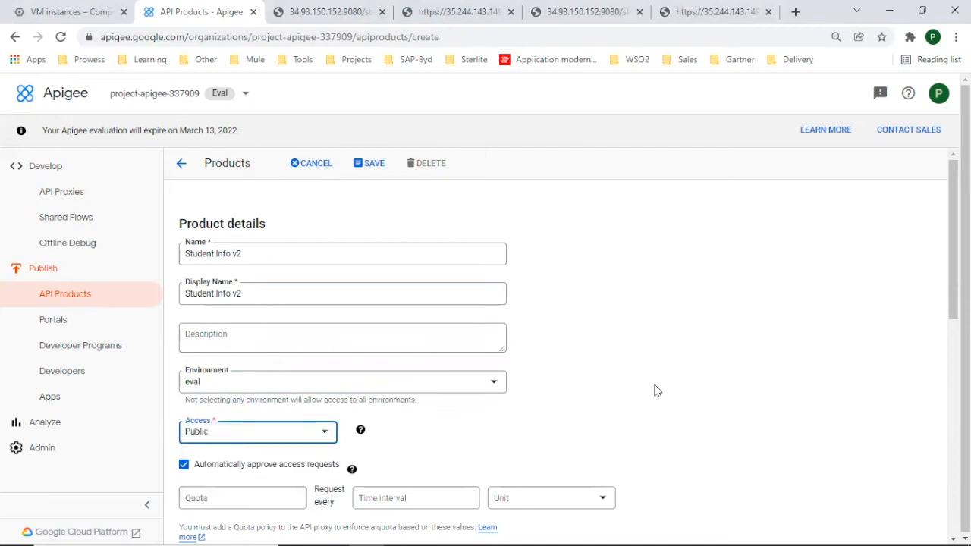
scroll(657, 391, "down", 1)
scroll(658, 391, "down", 1)
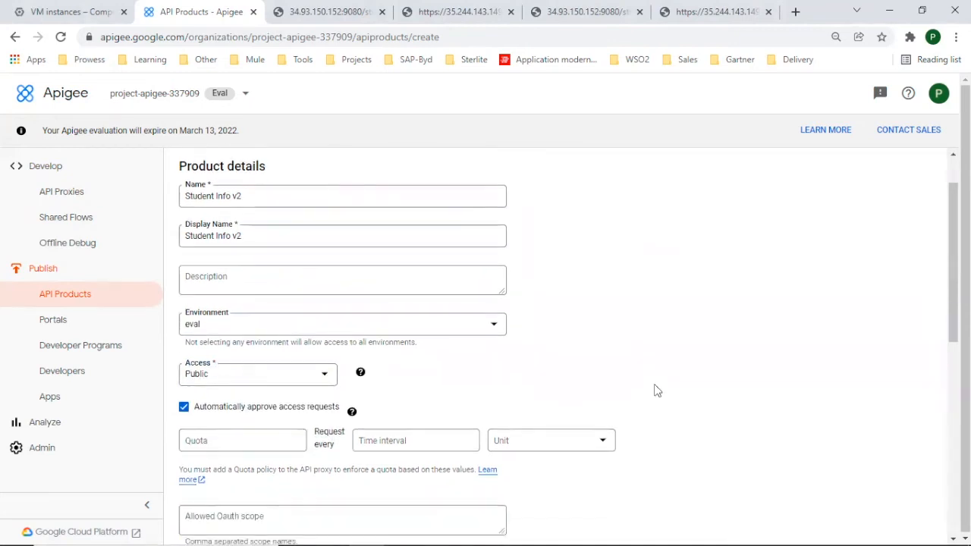
scroll(685, 369, "down", 1)
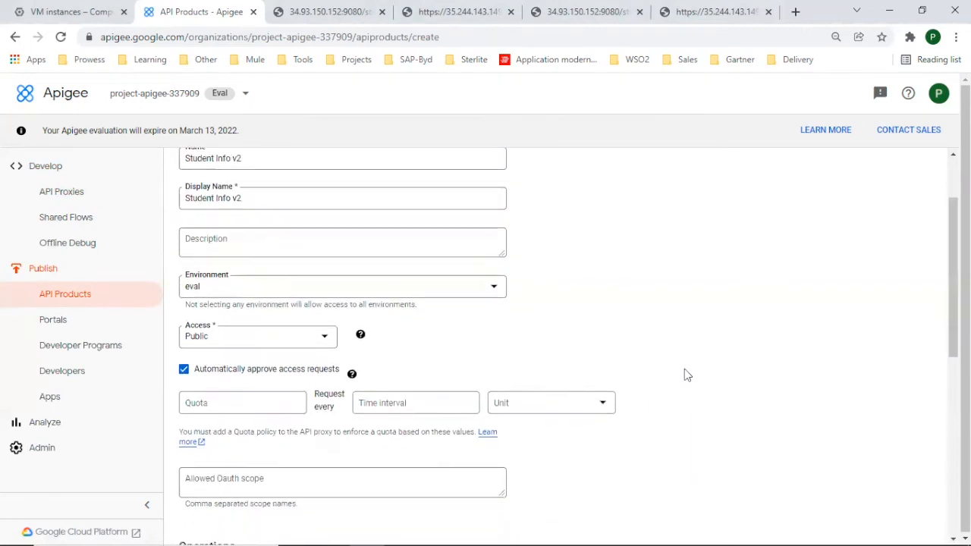
left_click(239, 404)
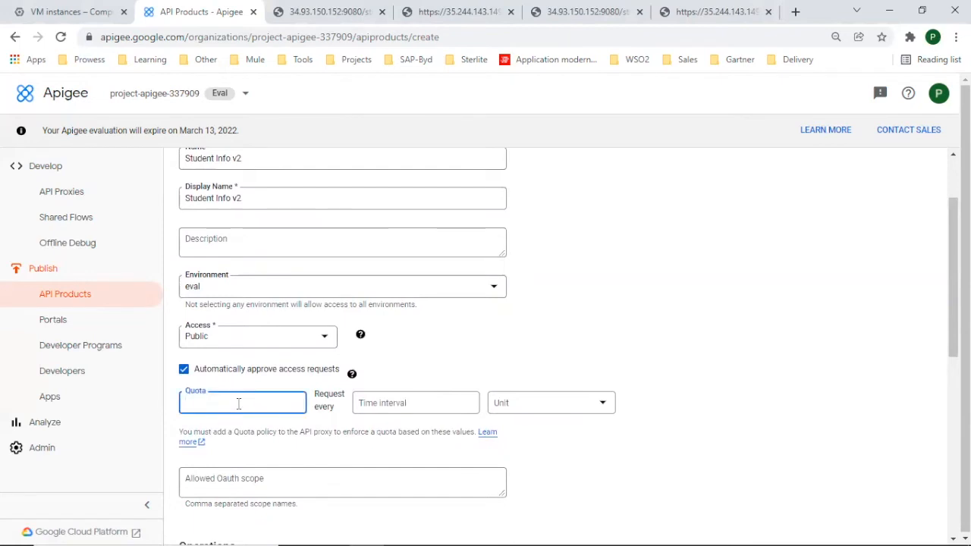
type("100")
key("Tab")
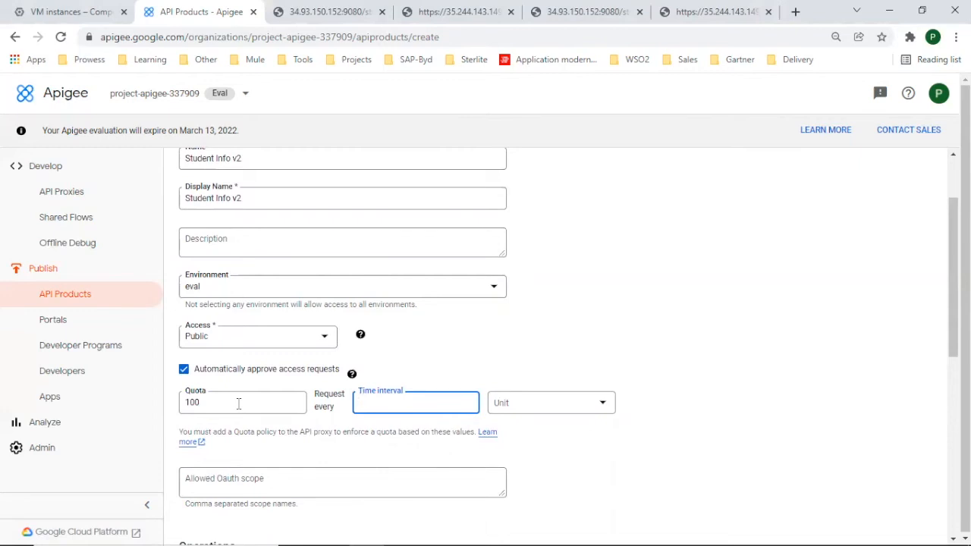
type("1")
key("Tab")
key("Down")
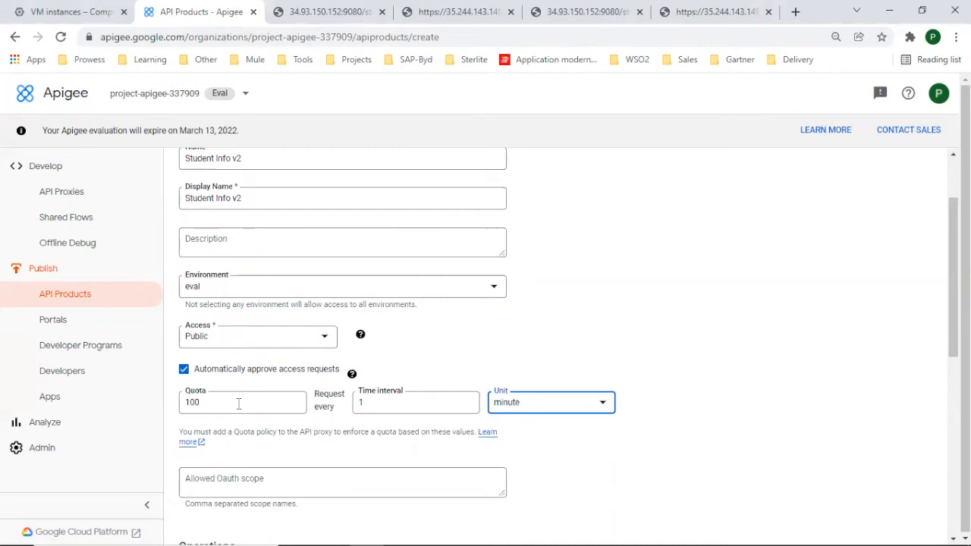
left_click(714, 424)
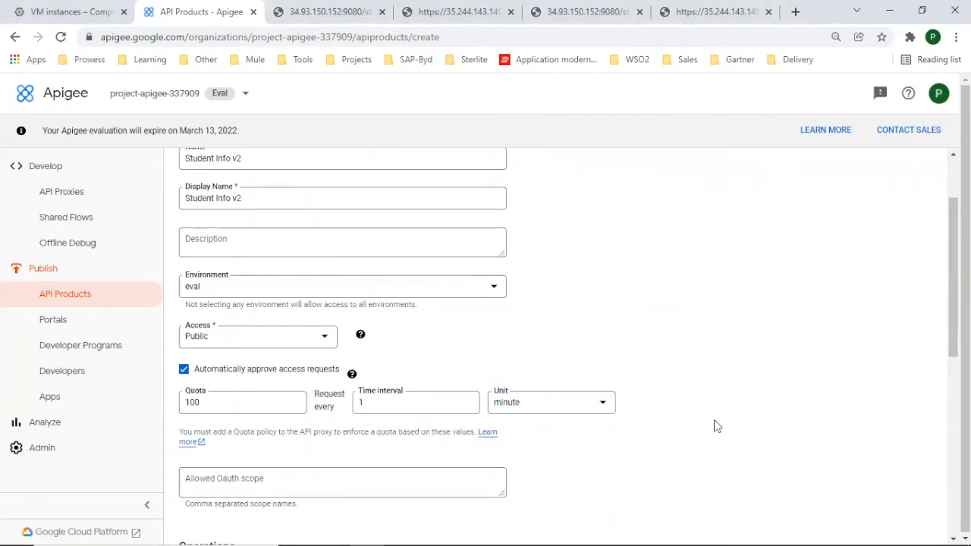
Start a new non-GraphQL operation for the API product with student-info-v2 as its API proxy.
scroll(714, 419, "down", 1)
scroll(718, 377, "down", 1)
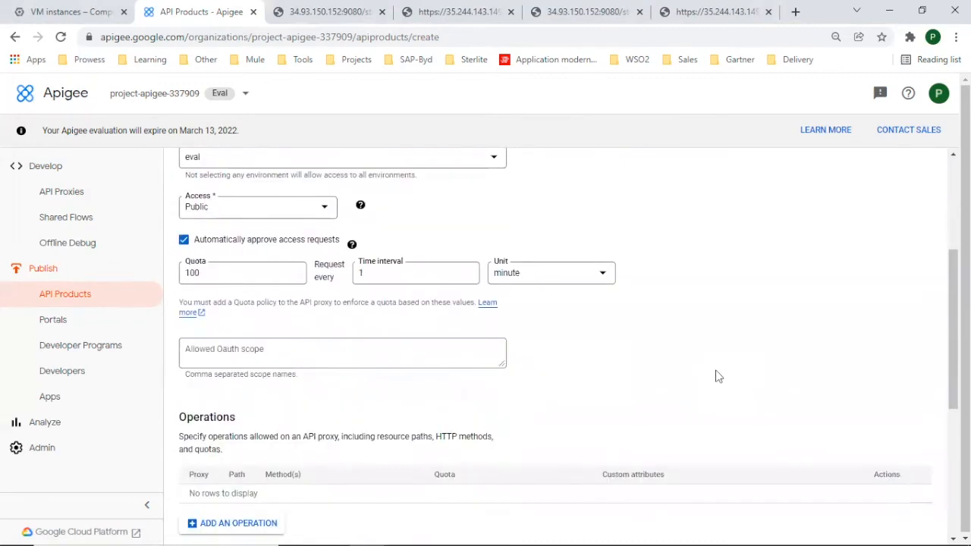
scroll(718, 376, "down", 1)
scroll(718, 377, "down", 1)
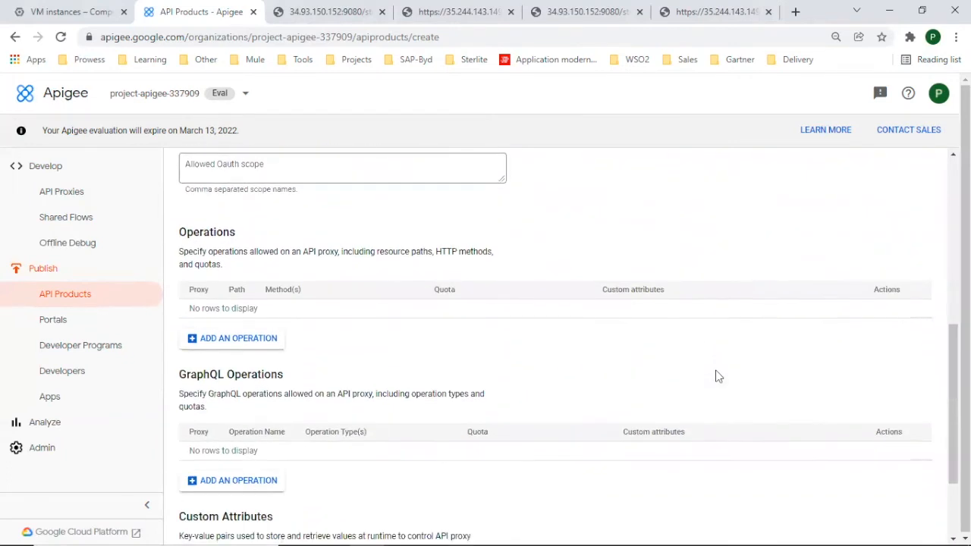
left_click(229, 346)
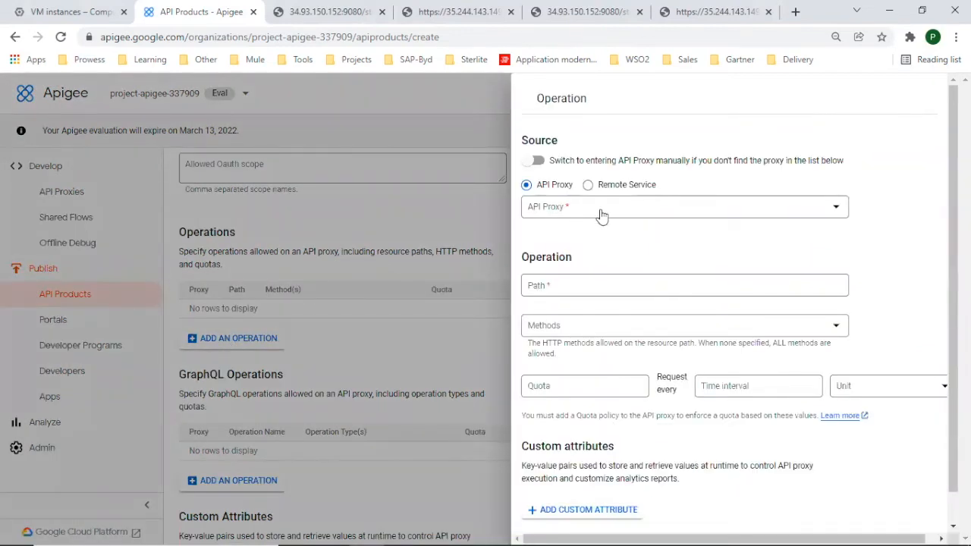
left_click(602, 215)
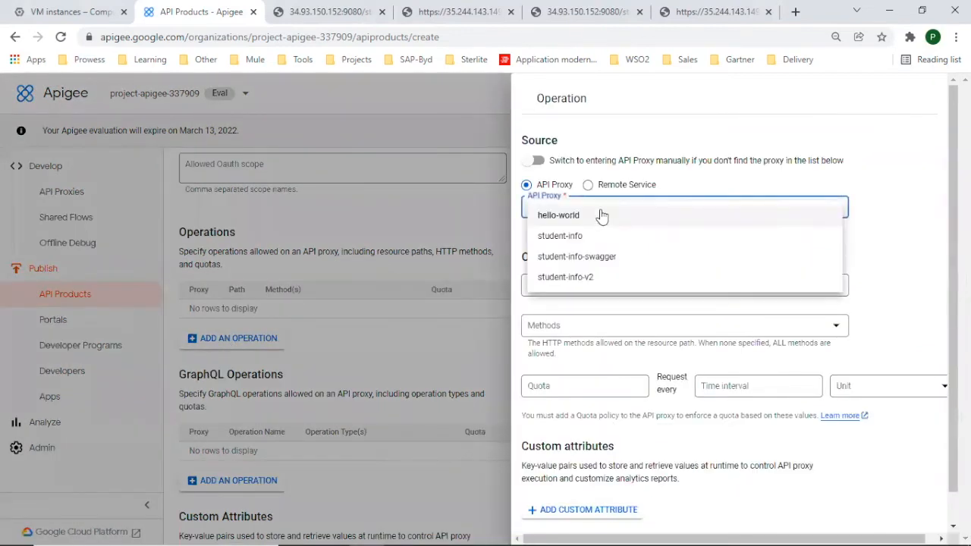
left_click(565, 278)
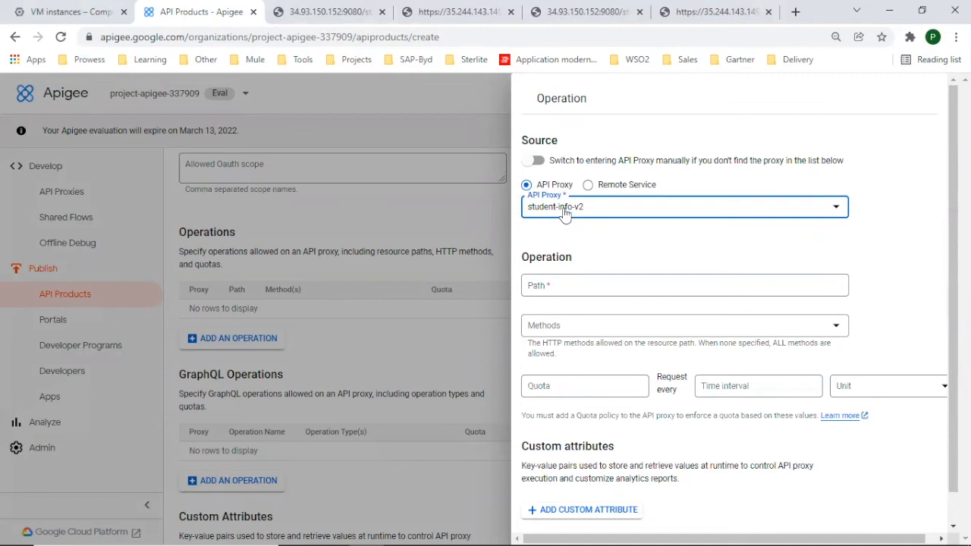
Set the operation's path to /student-info-v2 and allow only the GET method.
left_click(541, 292)
type("/st")
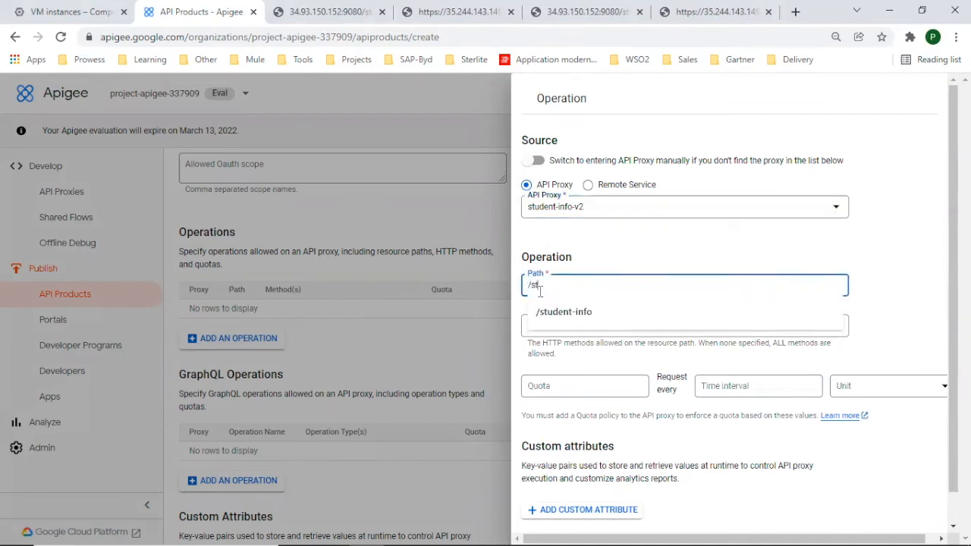
type("udent-info-v2")
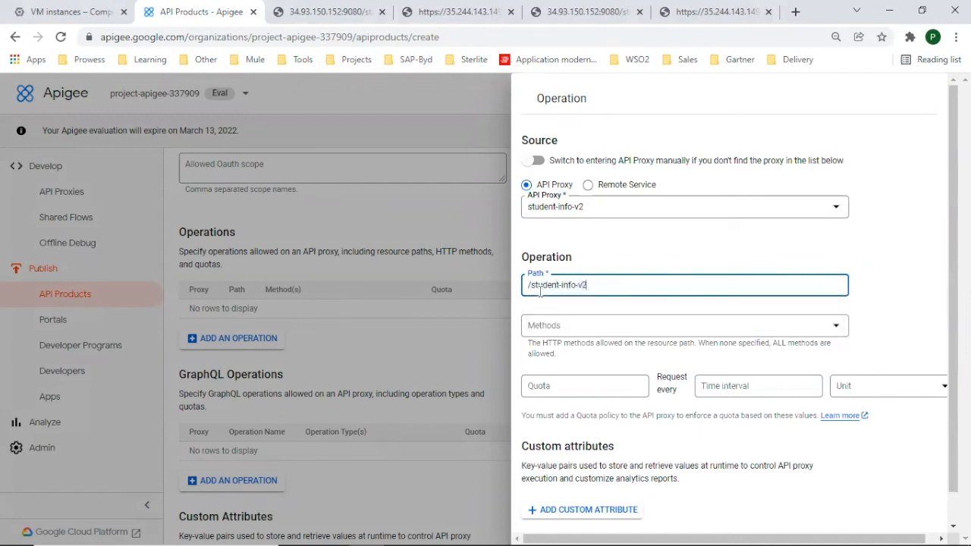
left_click(557, 330)
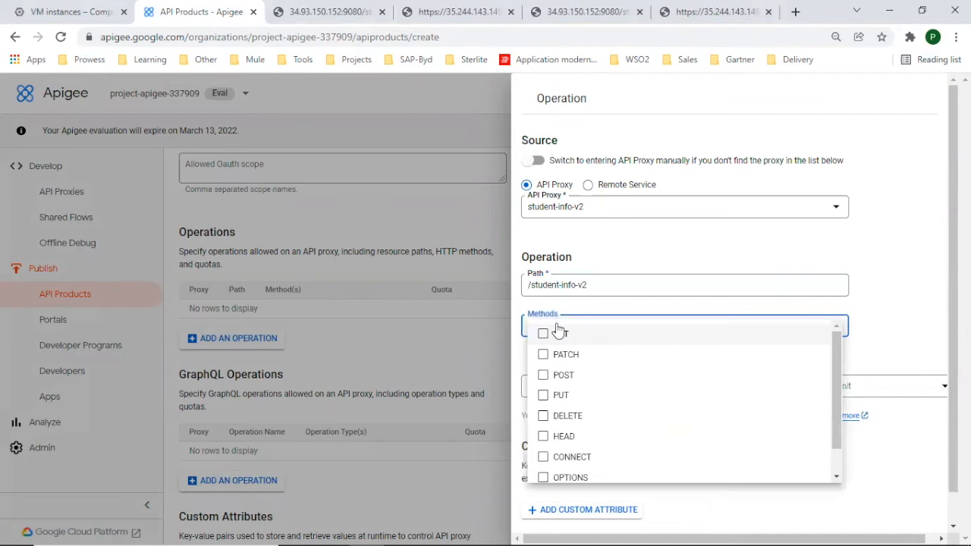
left_click(543, 334)
left_click(895, 321)
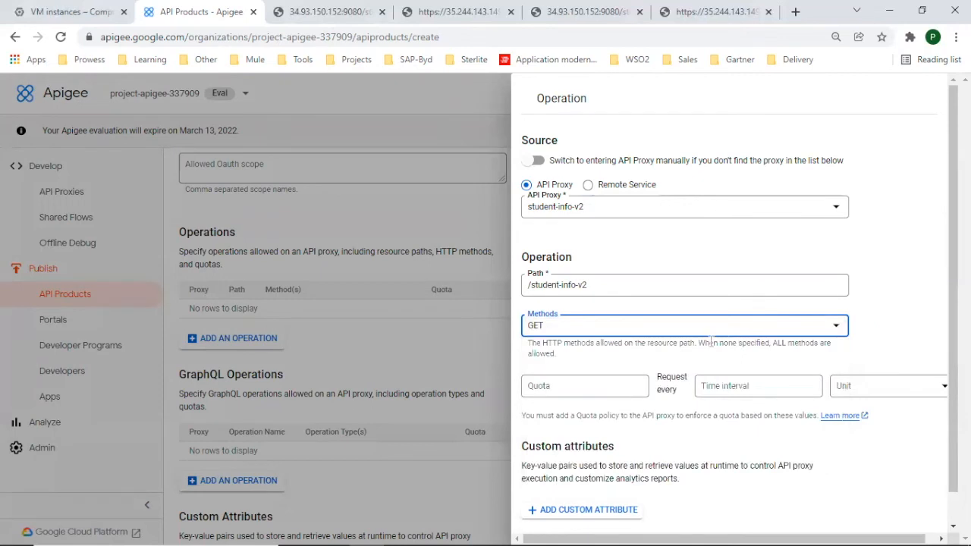
Set the operation's quota to 60 requests every 1 minute and save the operation.
left_click(607, 389)
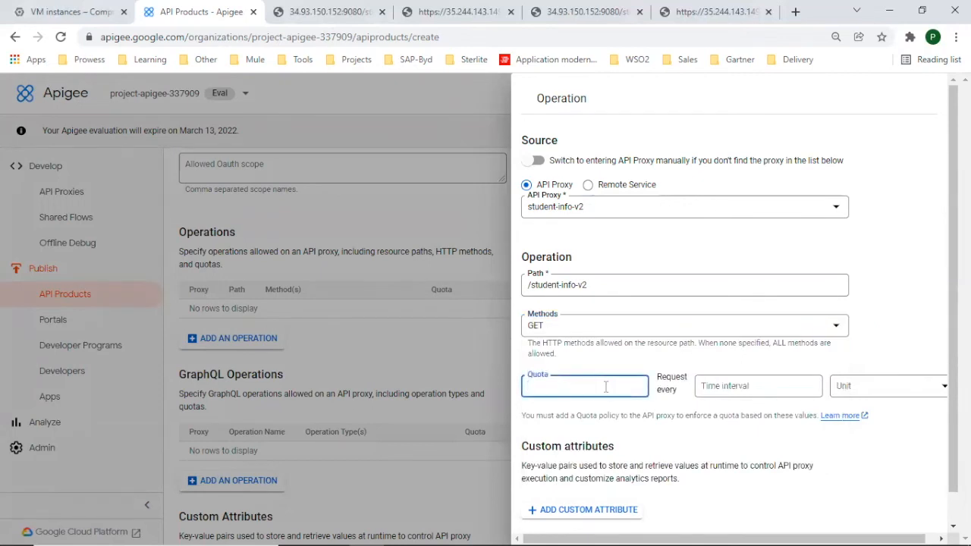
type("60")
key("Tab")
type("1")
key("Tab")
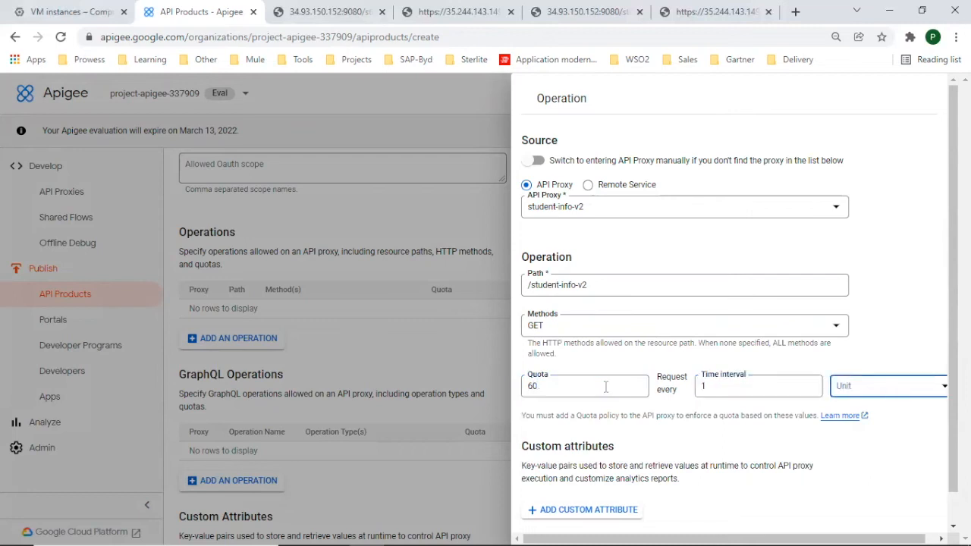
key("Down")
left_click(908, 337)
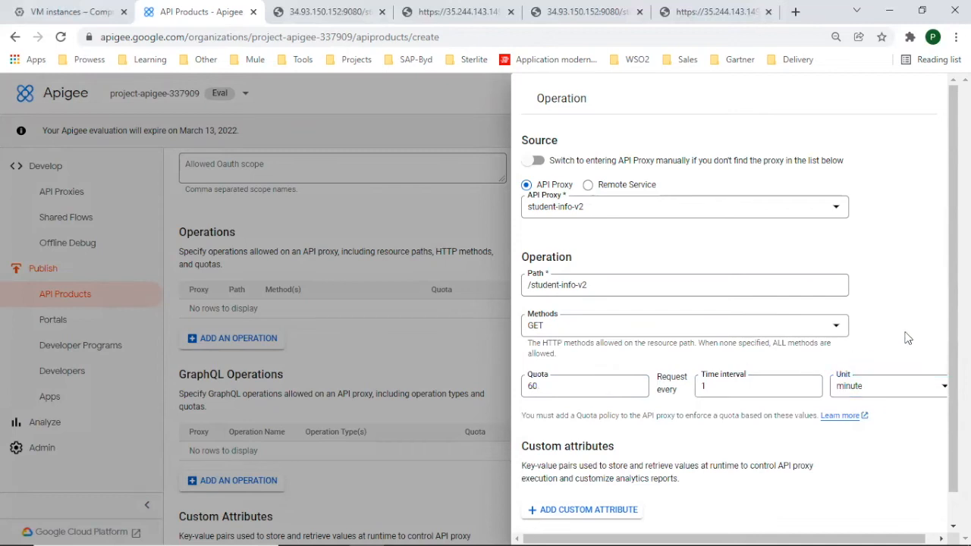
scroll(909, 338, "down", 1)
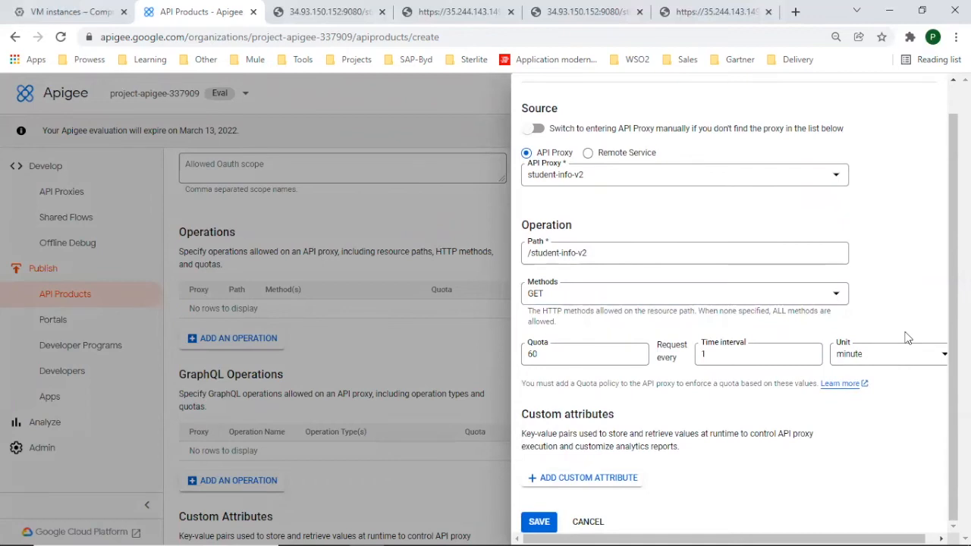
left_click(540, 522)
Save the Student Info v2 API product and review its saved details and operations.
scroll(516, 364, "up", 6)
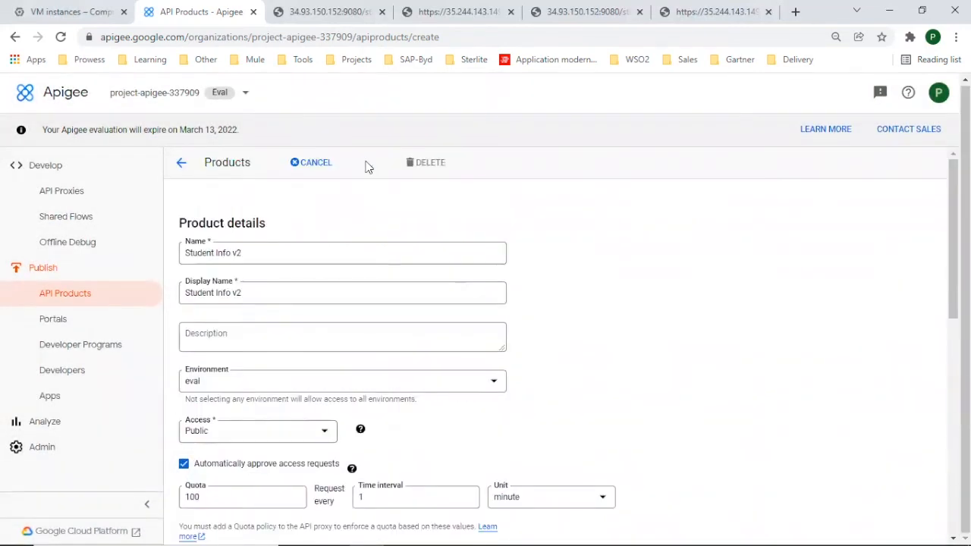
left_click(367, 164)
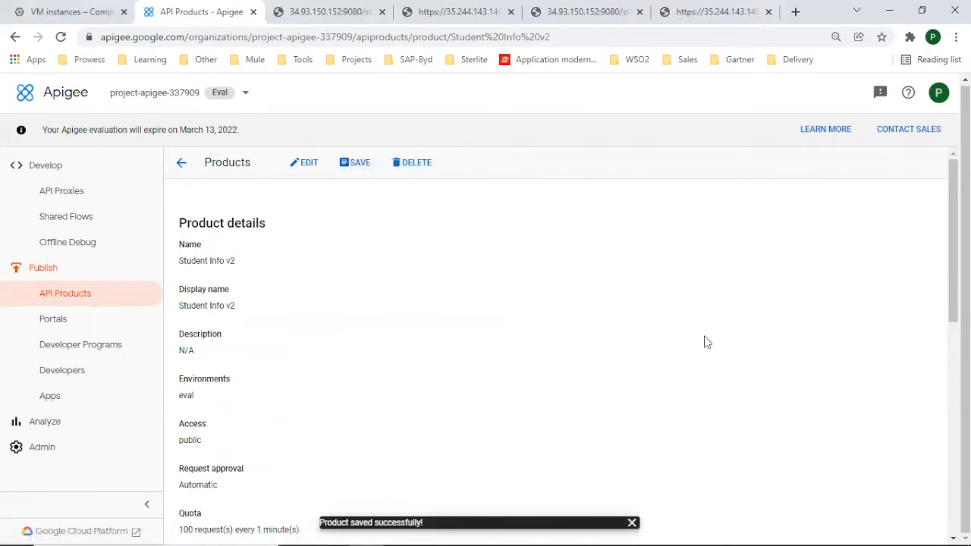
scroll(706, 342, "down", 3)
scroll(705, 342, "down", 4)
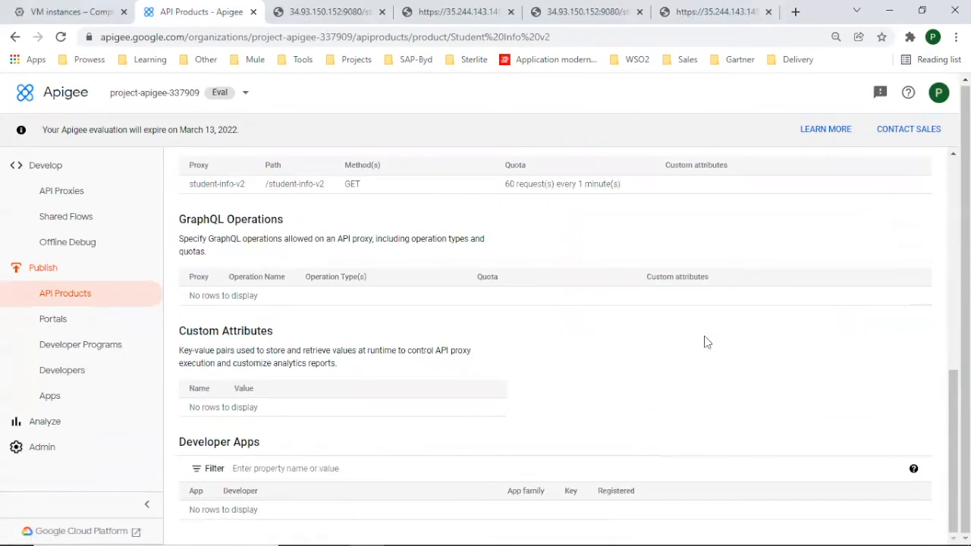
scroll(706, 342, "up", 7)
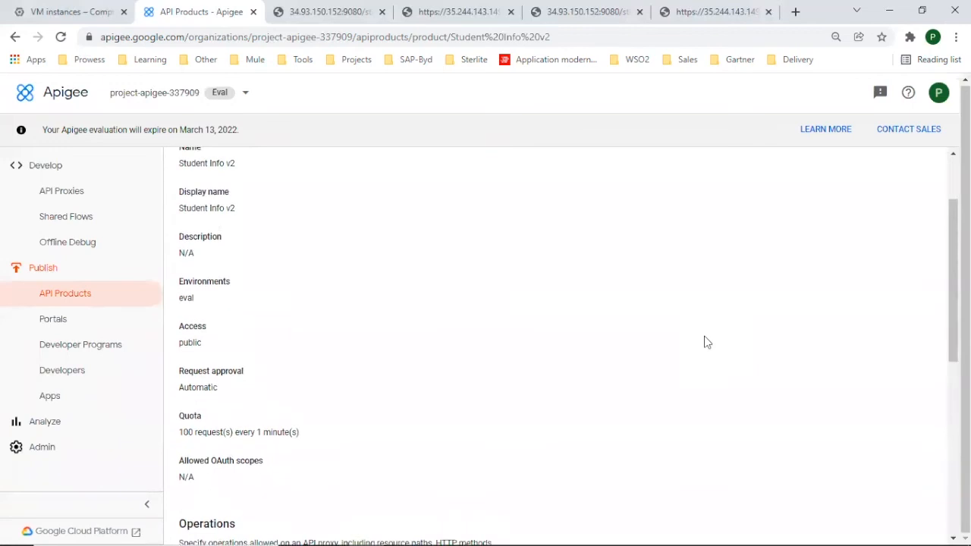
scroll(706, 342, "up", 1)
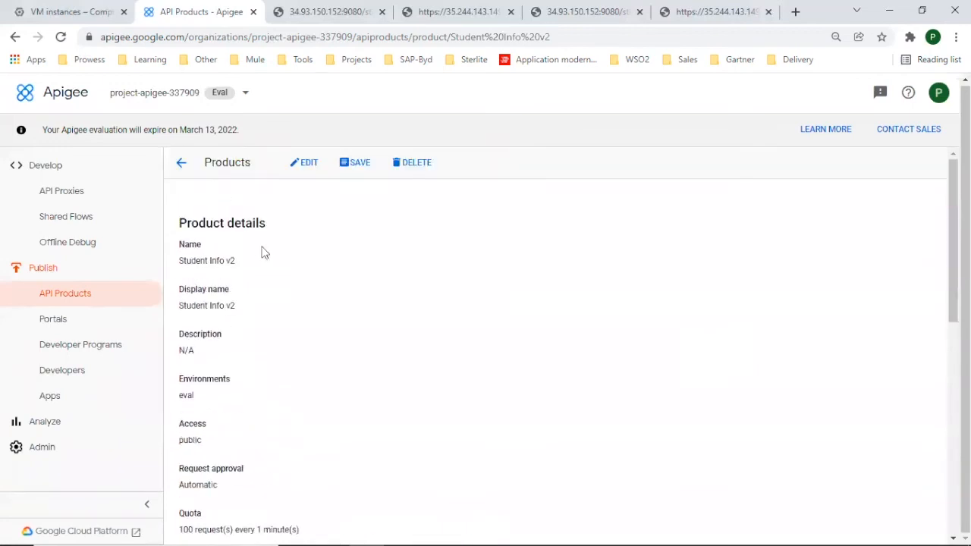
Add the Student Info v2 product to the API catalog of the devportal1 portal and proceed to its API details.
left_click(64, 324)
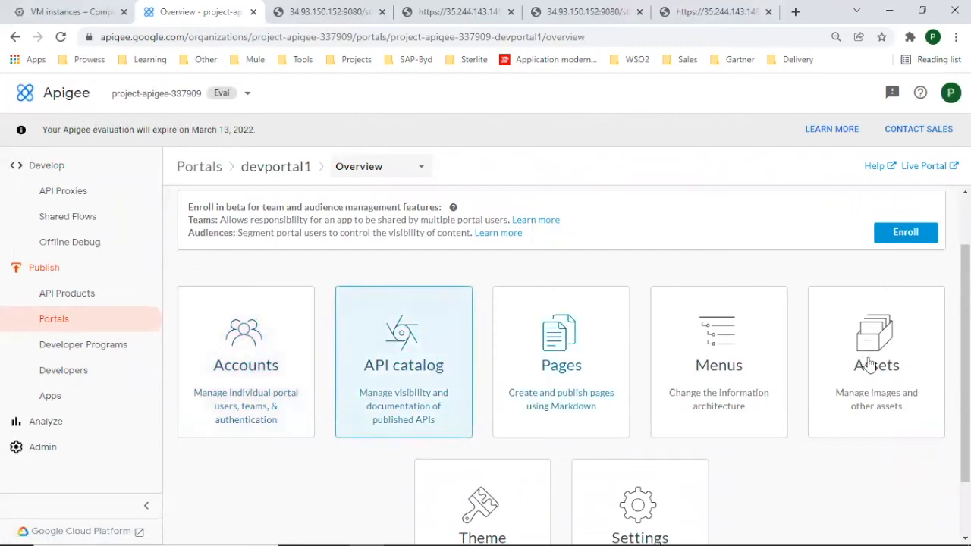
left_click(384, 362)
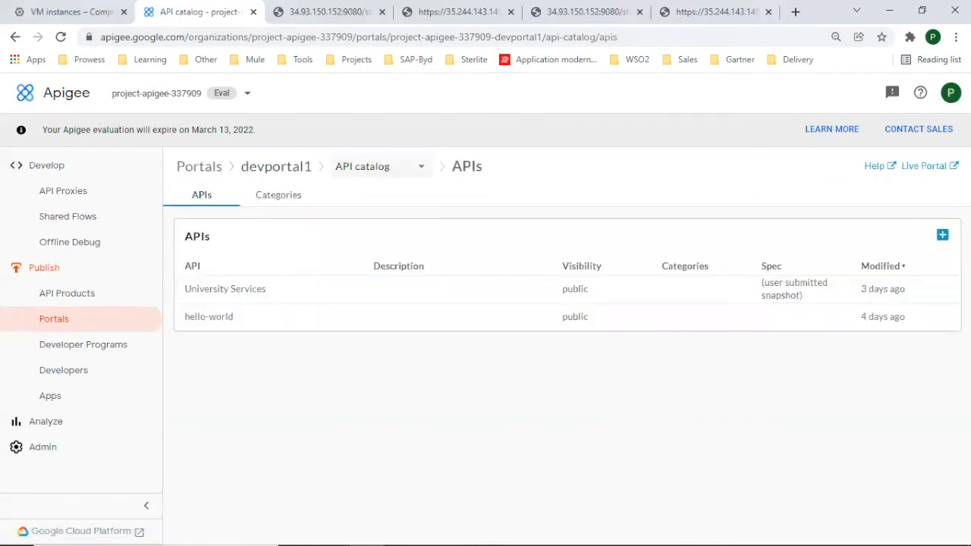
left_click(943, 237)
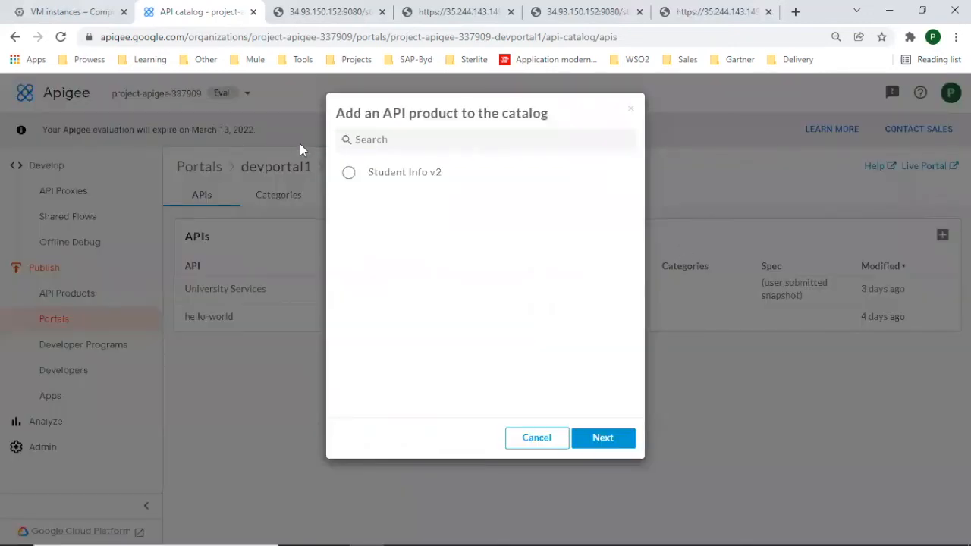
left_click(348, 175)
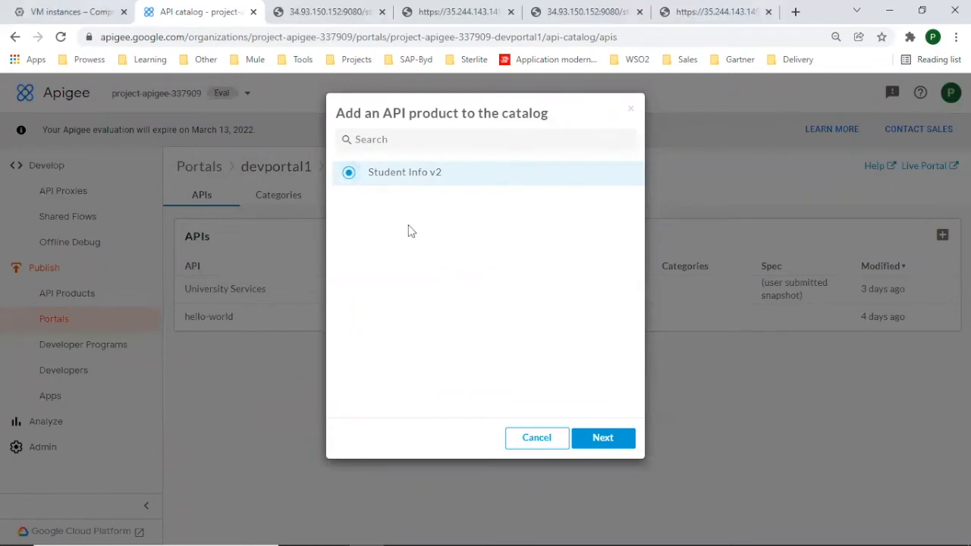
left_click(603, 439)
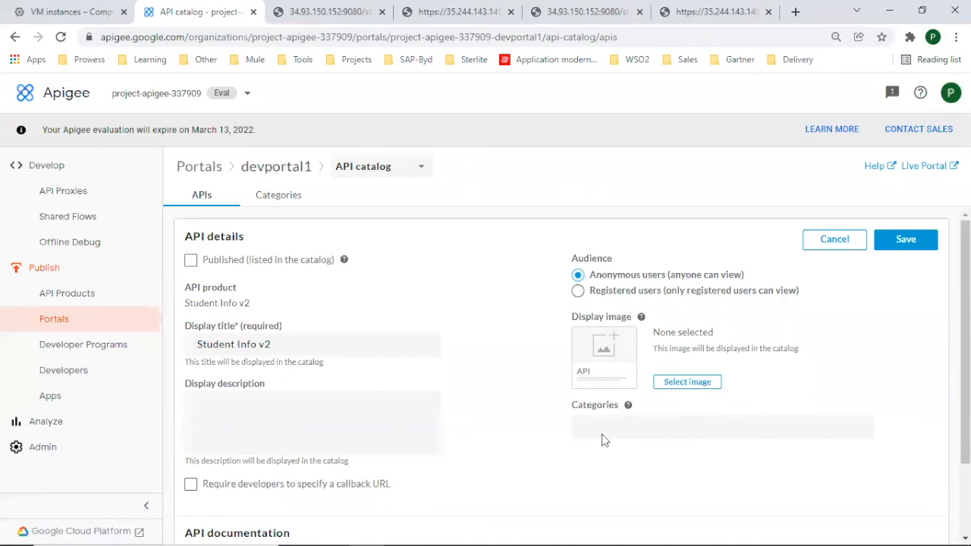
Mark the Student Info v2 API as published in the catalog and attach the student-info-spec JSON file as its OpenAPI documentation.
left_click(190, 265)
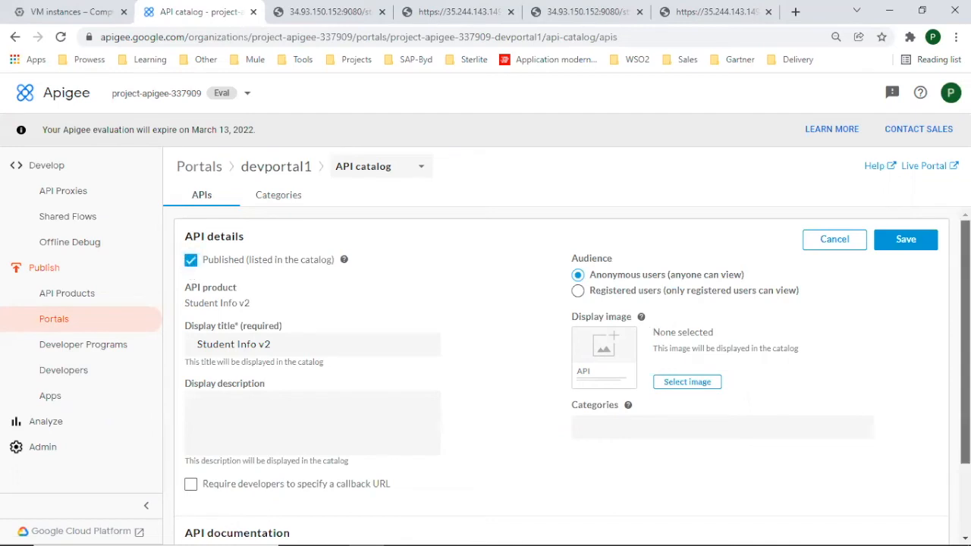
scroll(965, 342, "down", 2)
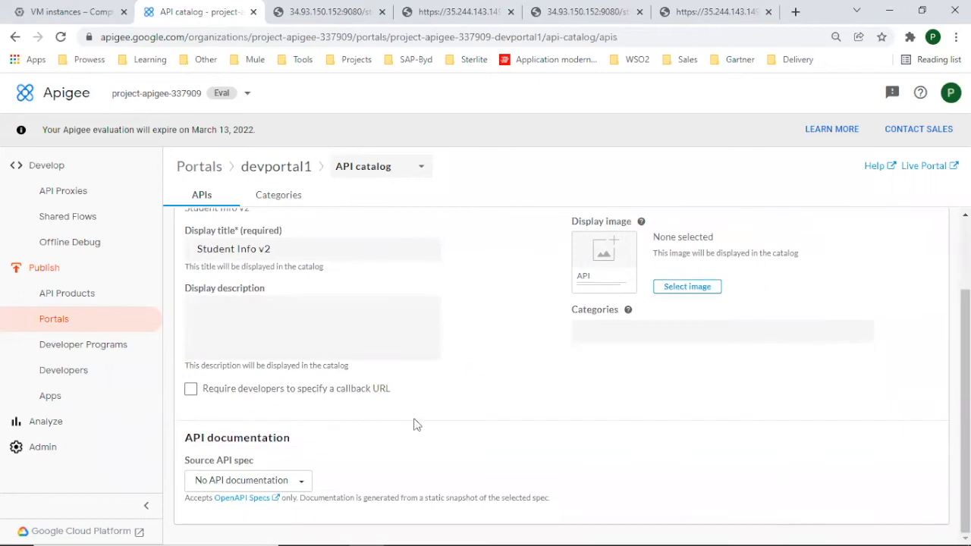
left_click(247, 484)
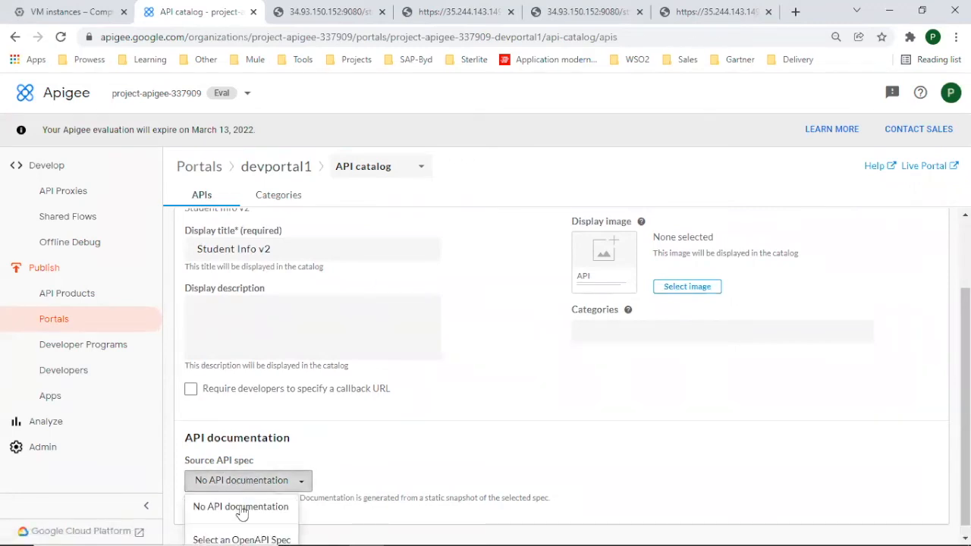
left_click(242, 535)
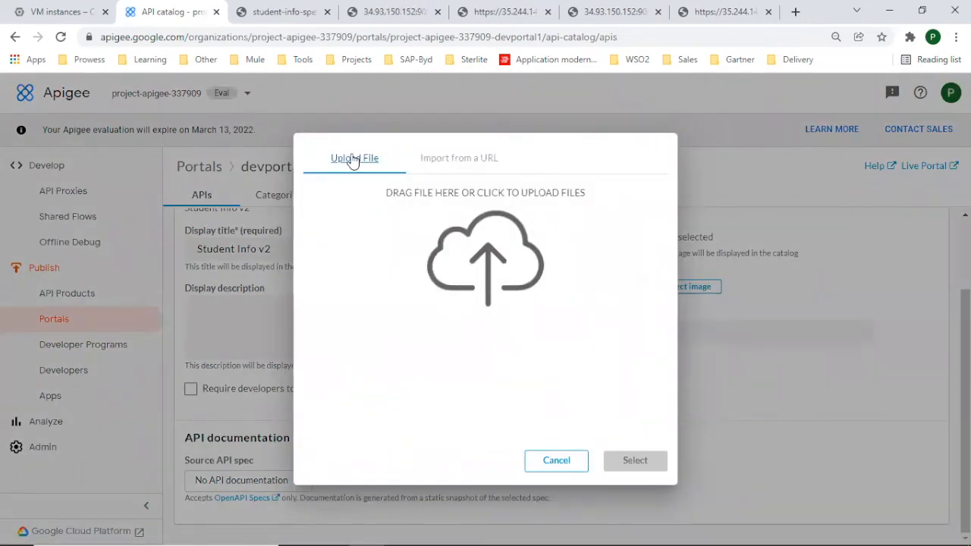
left_click(543, 258)
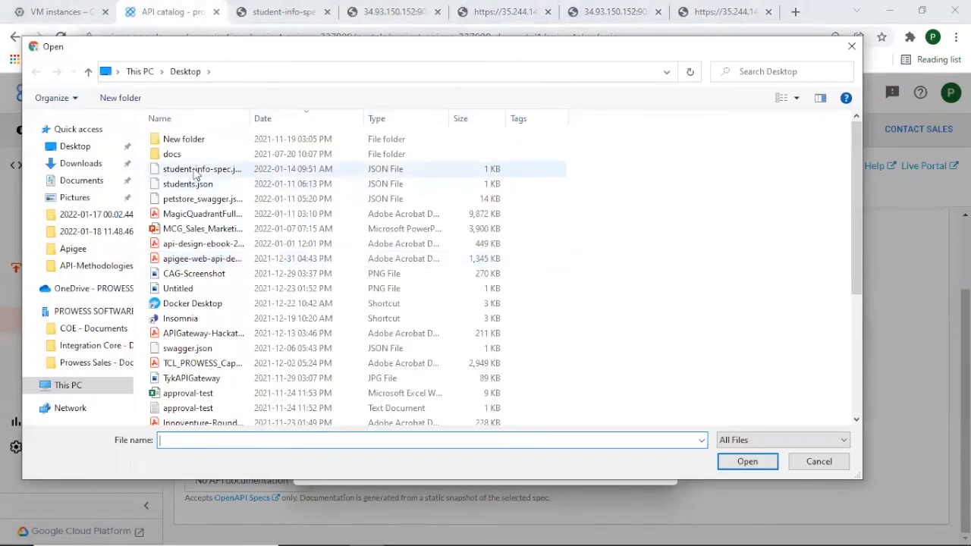
double_click(196, 170)
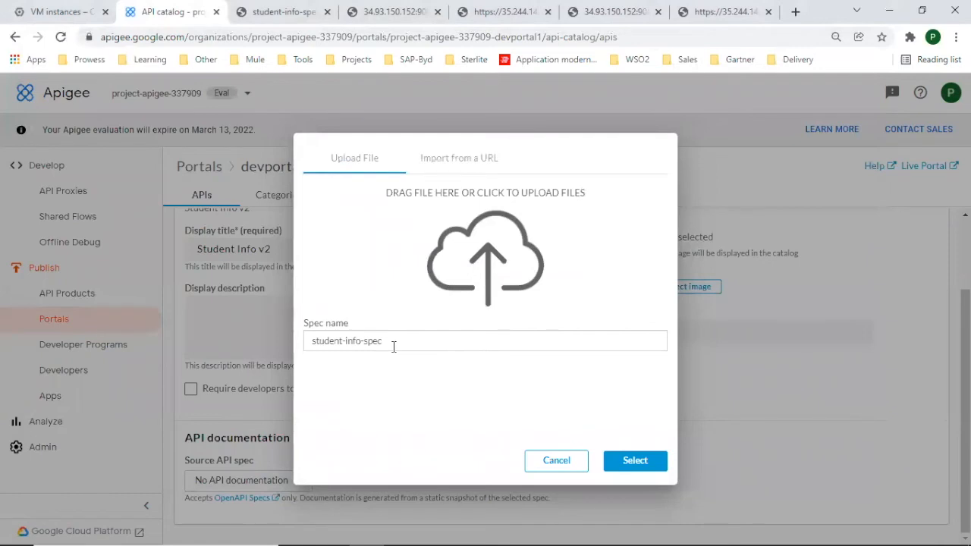
left_click(645, 464)
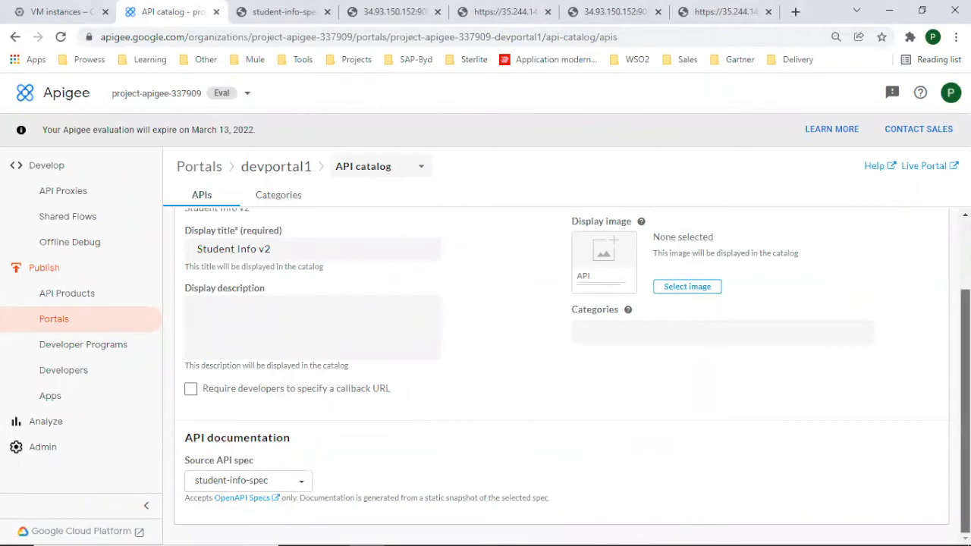
Set home-background.jpg as the API's display image and save the catalog entry.
scroll(562, 380, "up", 2)
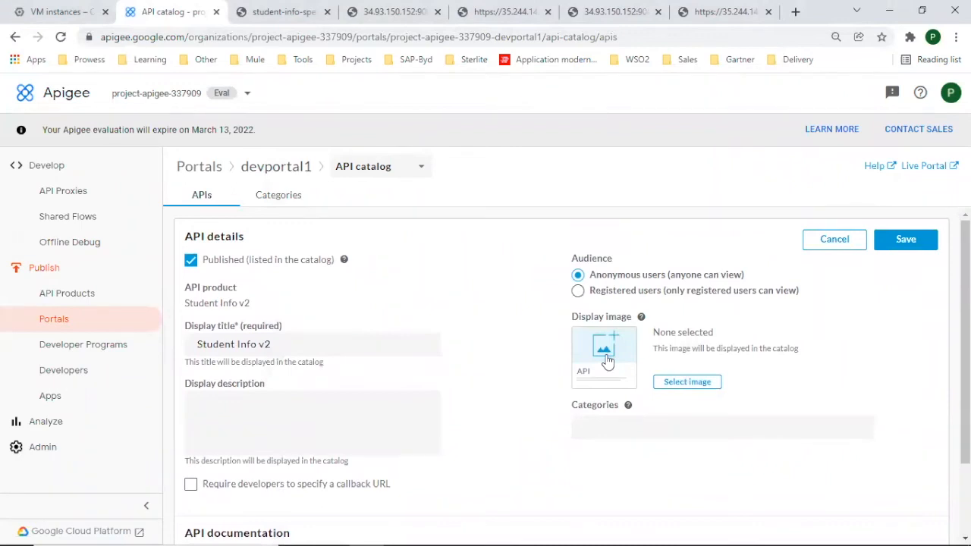
left_click(688, 384)
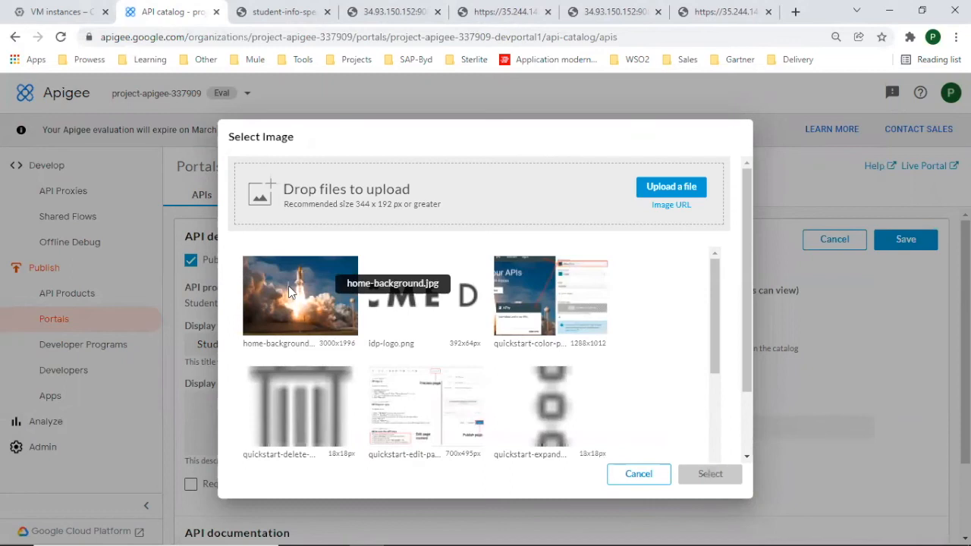
left_click_drag(714, 307, 727, 250)
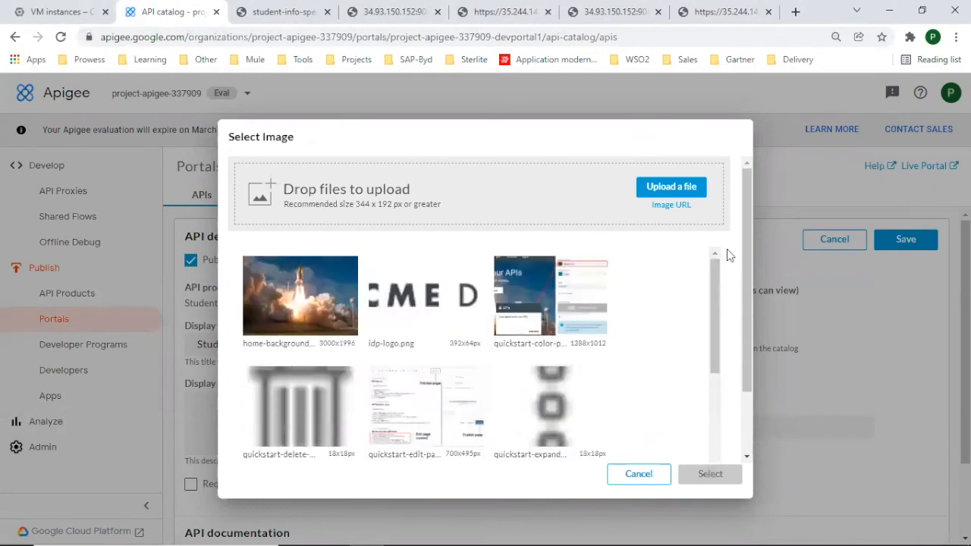
left_click(280, 320)
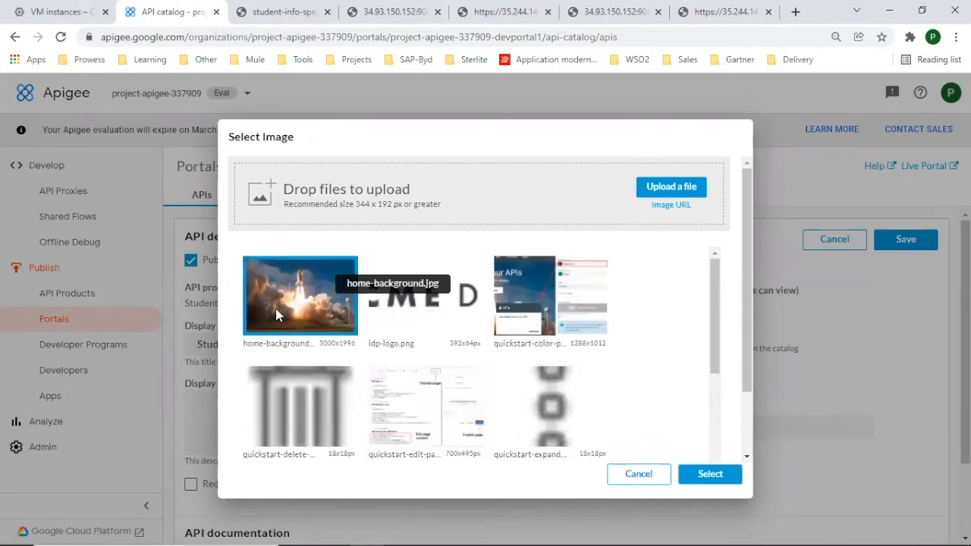
left_click(694, 476)
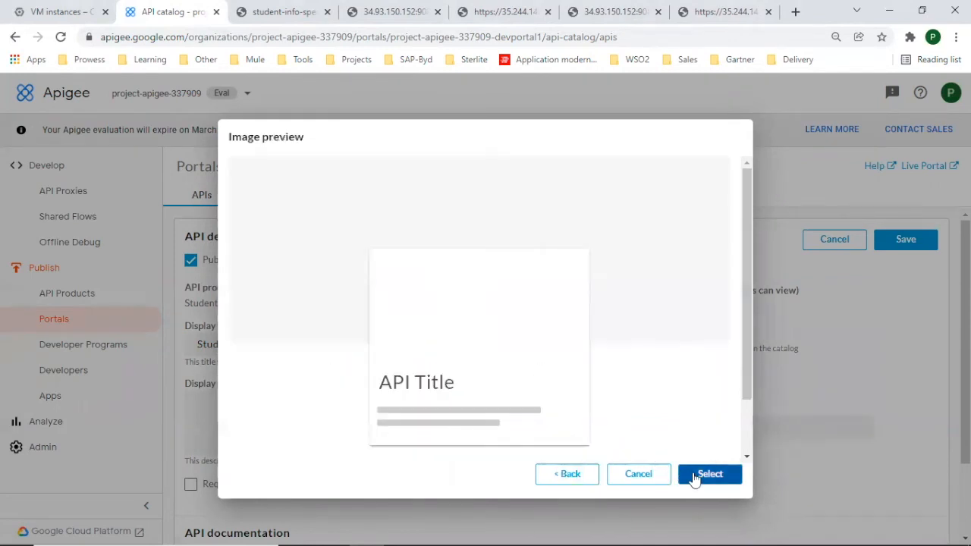
left_click(710, 474)
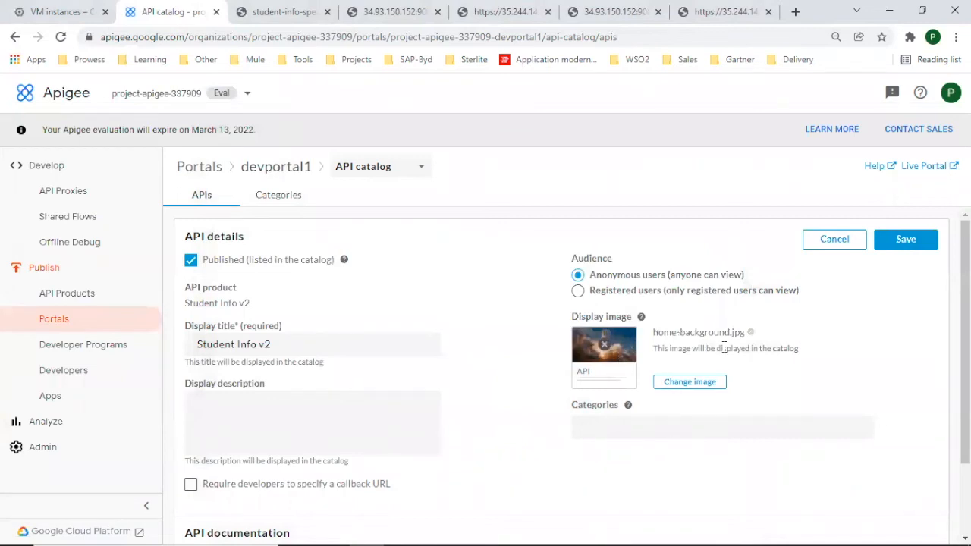
mouse_move(965, 379)
left_mouse_down()
mouse_move(965, 451)
mouse_move(965, 379)
left_mouse_up()
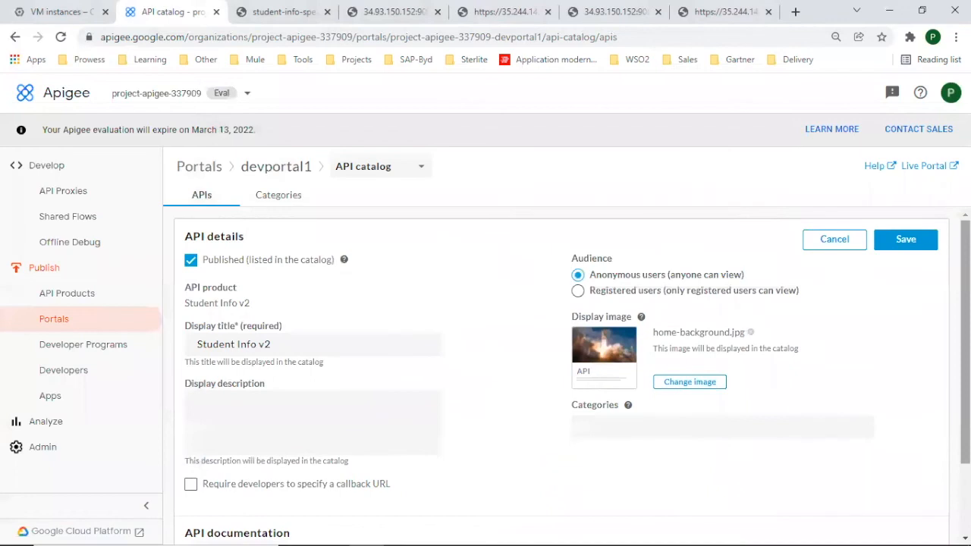
left_click(905, 243)
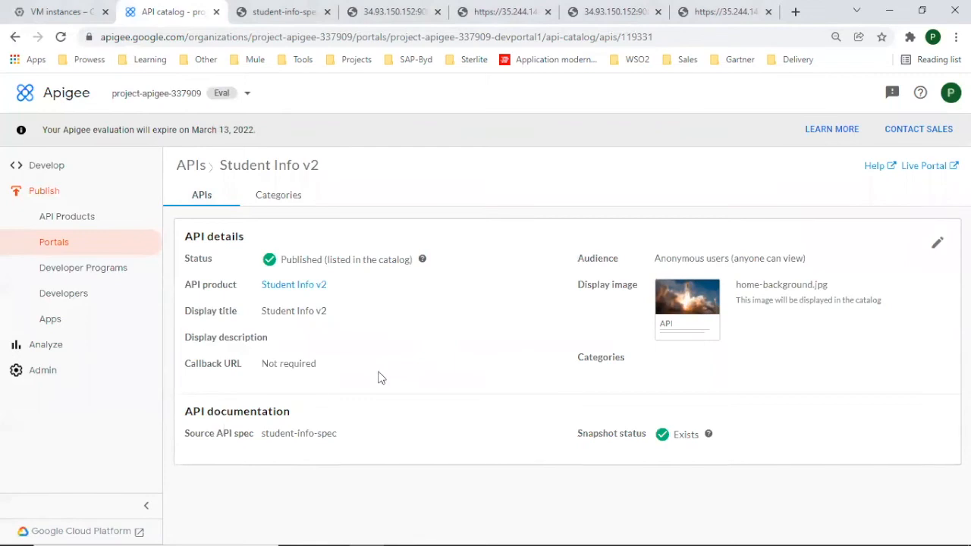
Open the live site of the devportal1 portal and view the Student Info v2 documentation from its API list.
left_click(59, 241)
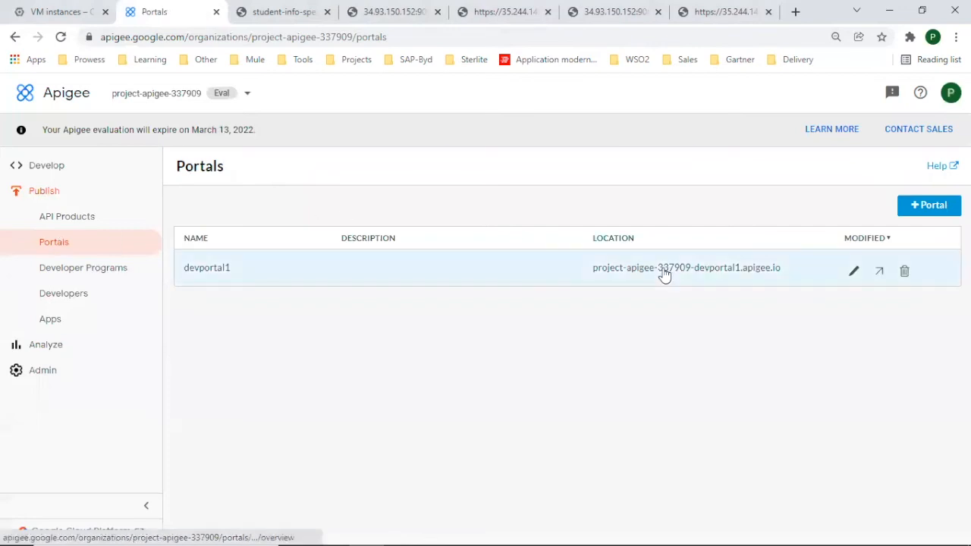
left_click(664, 274)
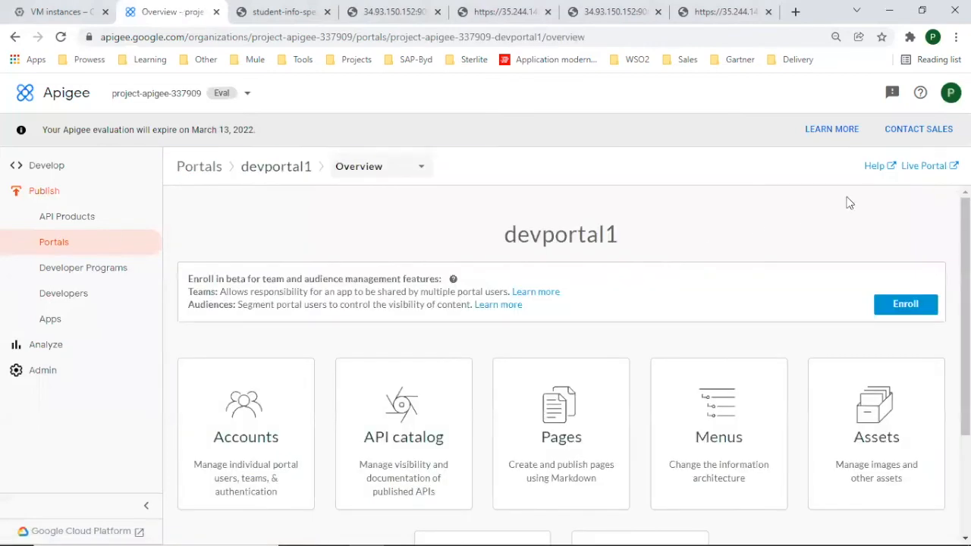
left_click(931, 169)
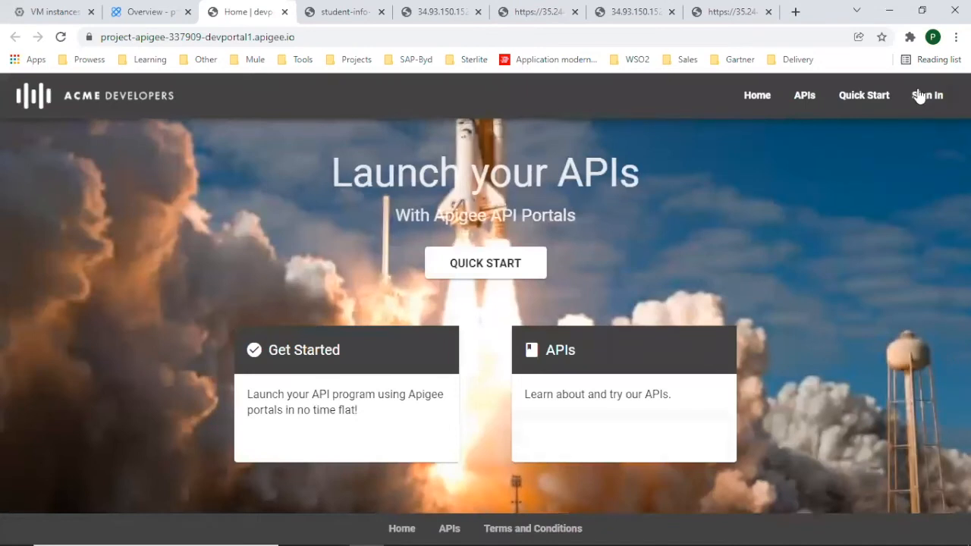
left_click(804, 97)
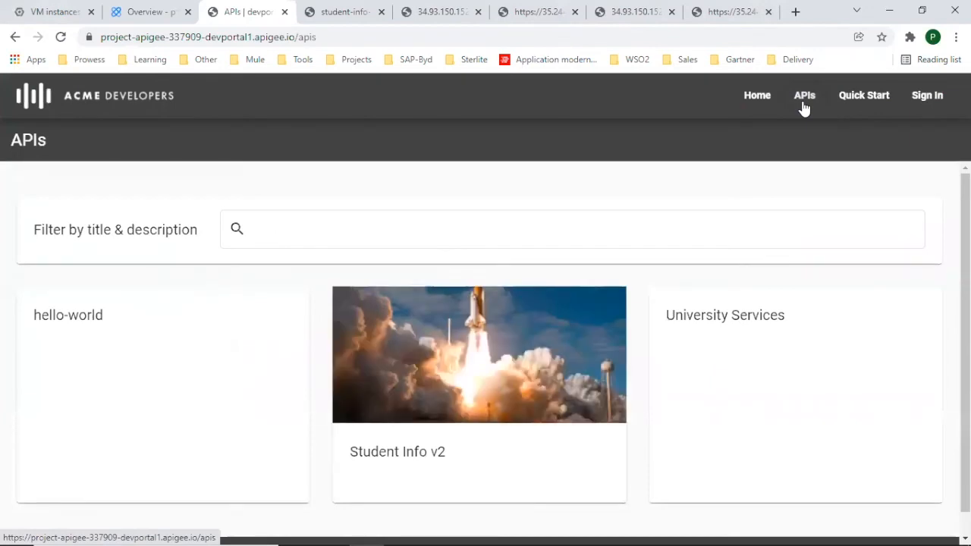
scroll(783, 409, "down", 1)
scroll(783, 410, "up", 1)
scroll(783, 409, "down", 1)
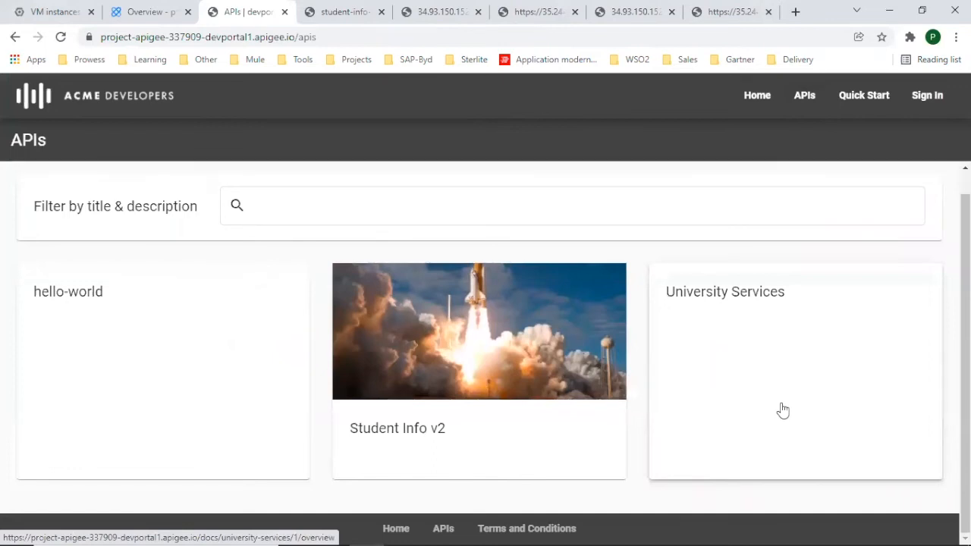
left_click(486, 362)
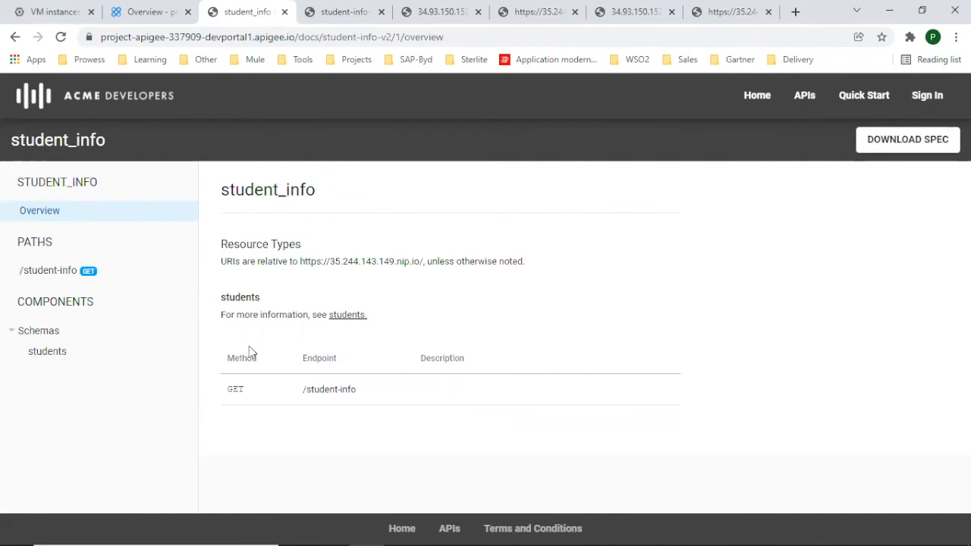
Execute a test request for GET /student-info, dismiss the response and review the operation's documentation.
left_click(49, 271)
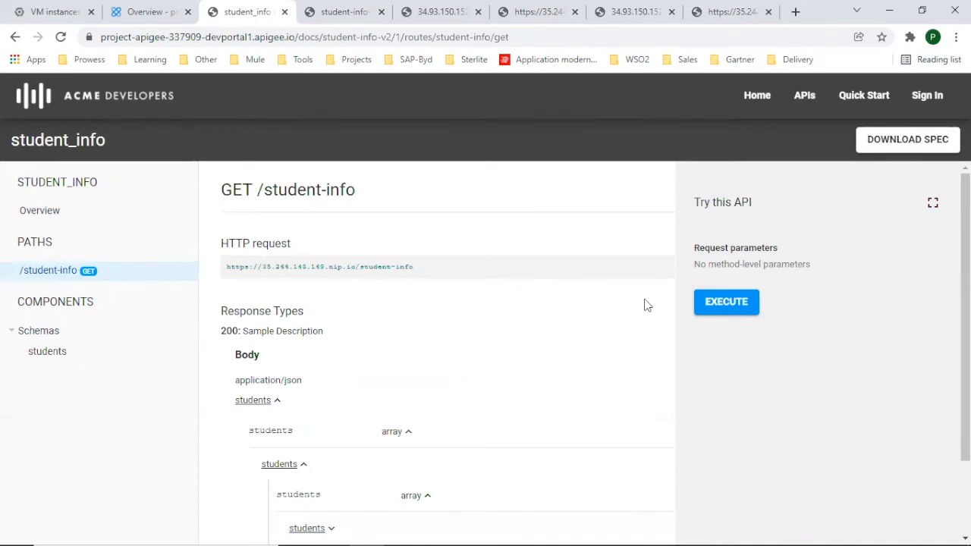
left_click(713, 303)
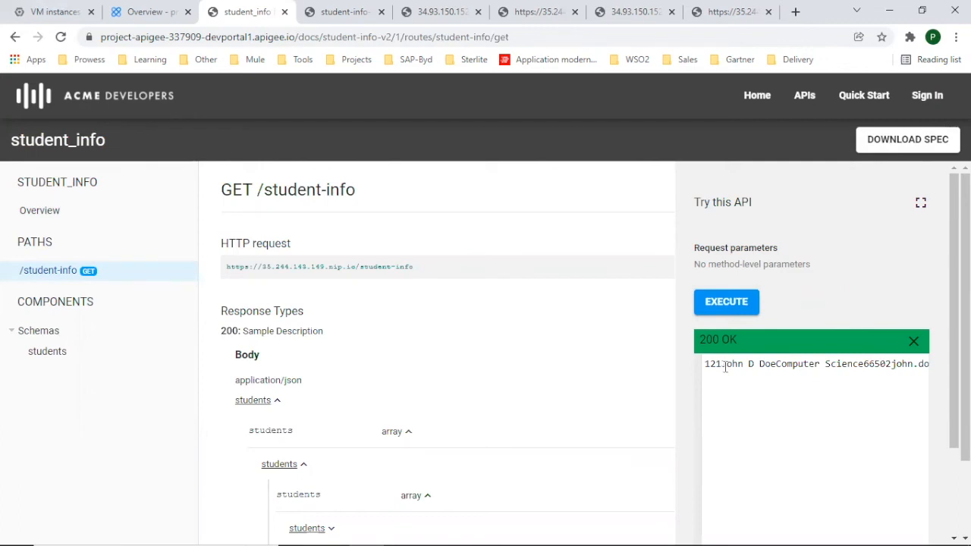
left_click(914, 341)
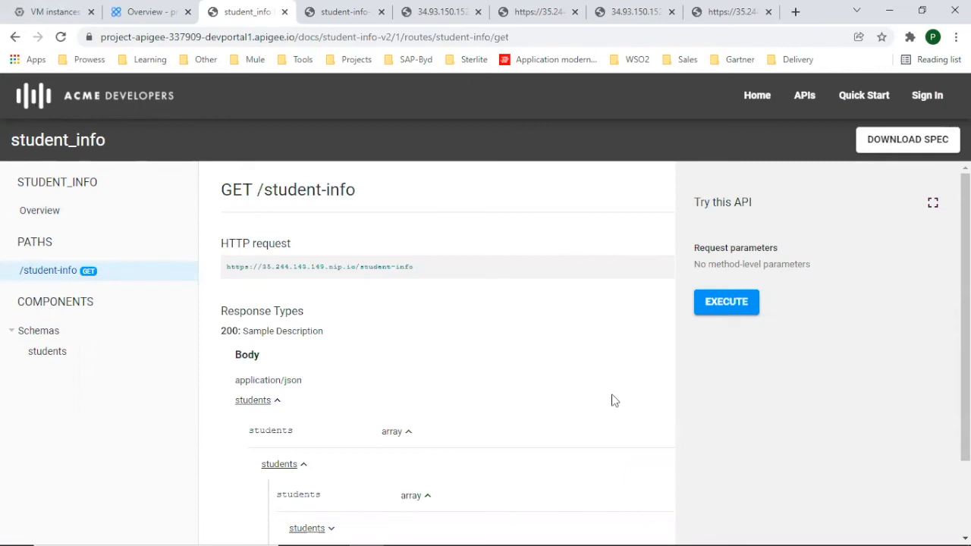
scroll(614, 400, "down", 2)
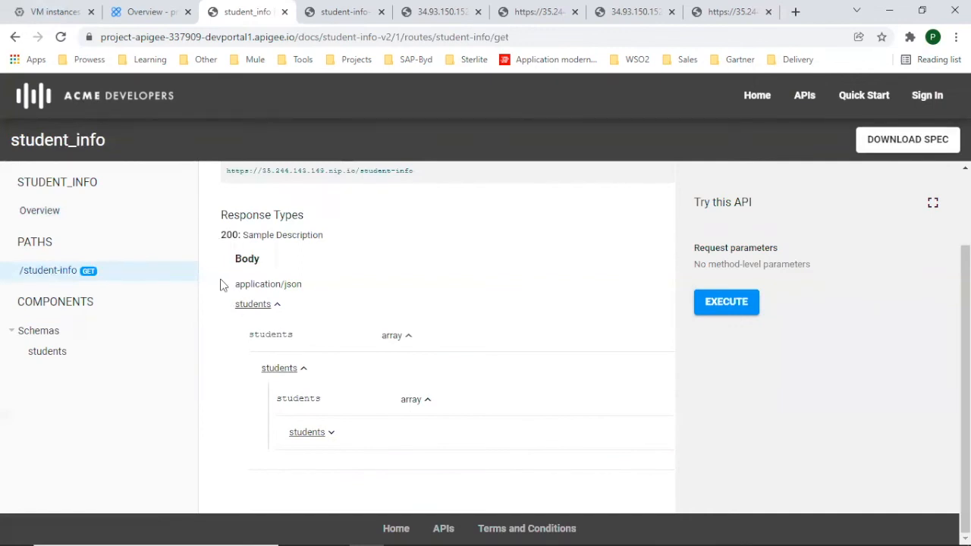
scroll(224, 285, "up", 1)
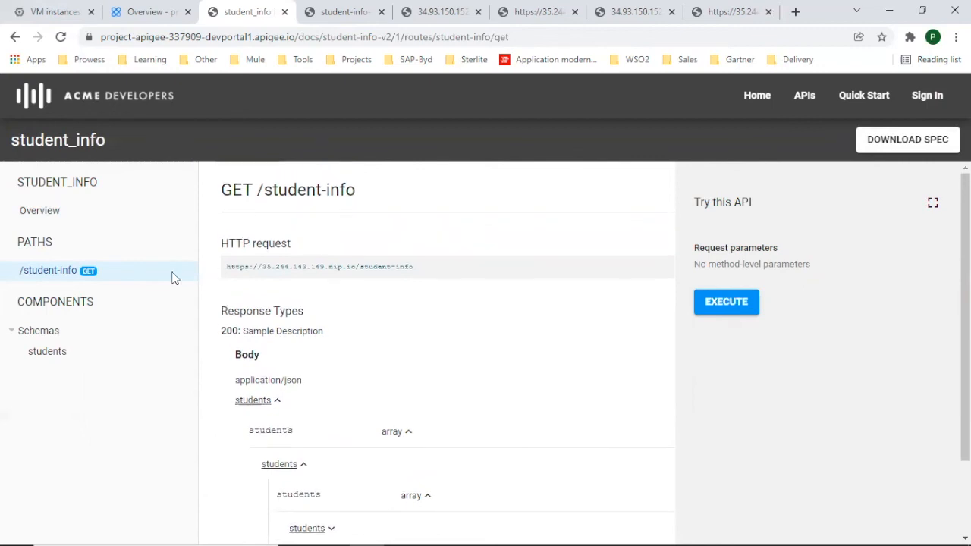
left_click(40, 215)
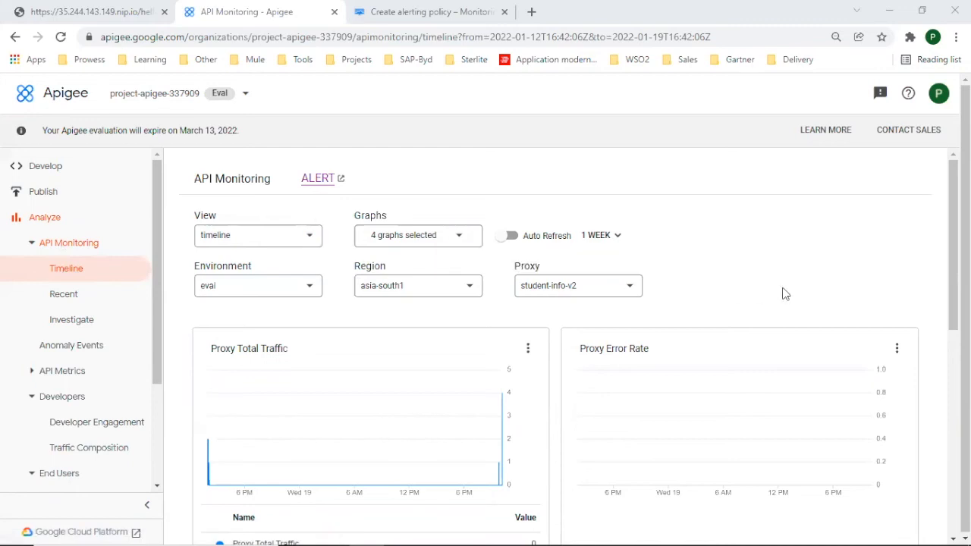
Examine the student-info-v2 traffic, error rate and latency graphs on the API Monitoring timeline.
scroll(785, 295, "down", 1)
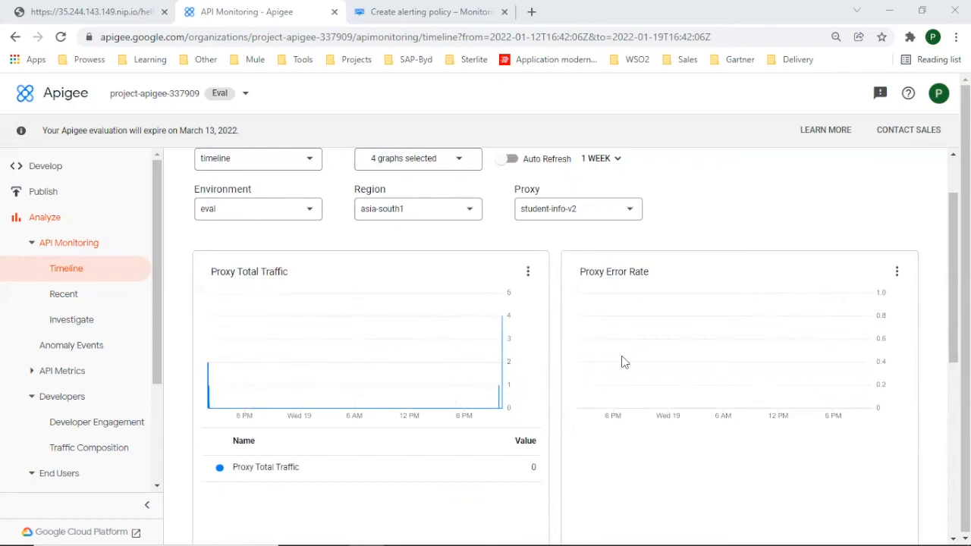
scroll(774, 381, "down", 2)
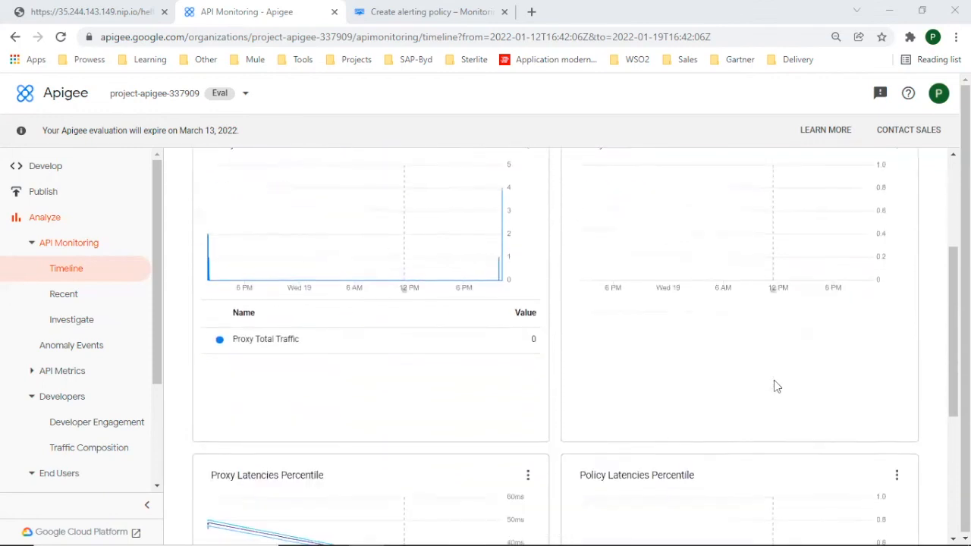
scroll(774, 386, "down", 2)
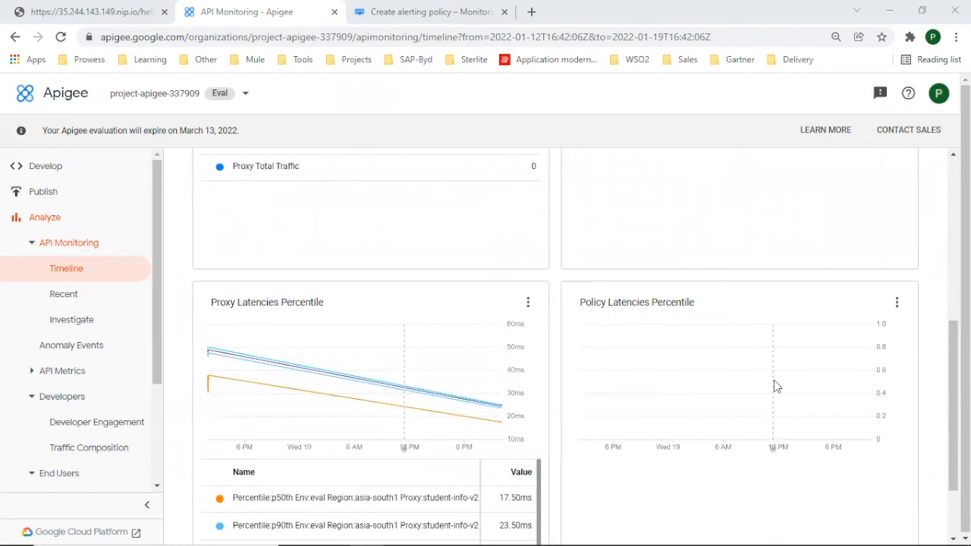
scroll(774, 383, "down", 1)
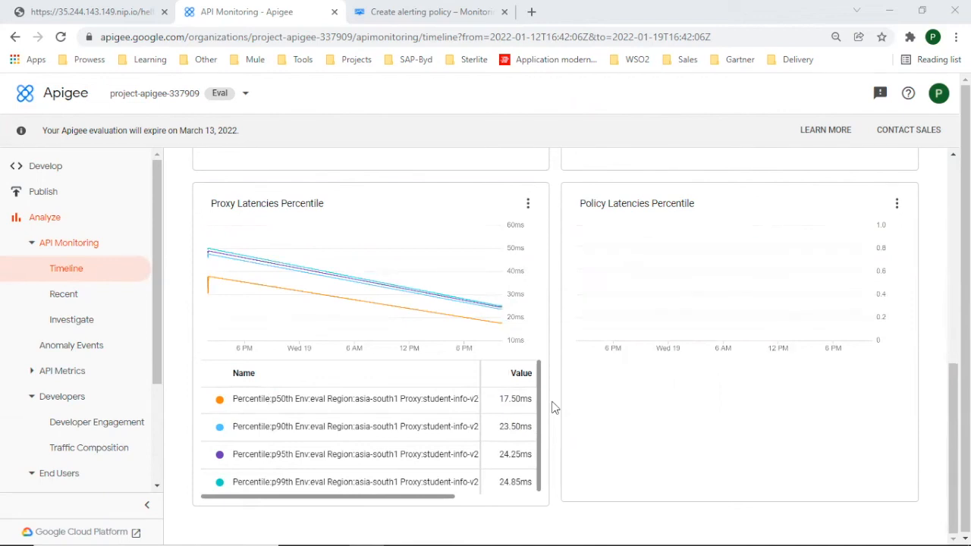
scroll(553, 409, "up", 3)
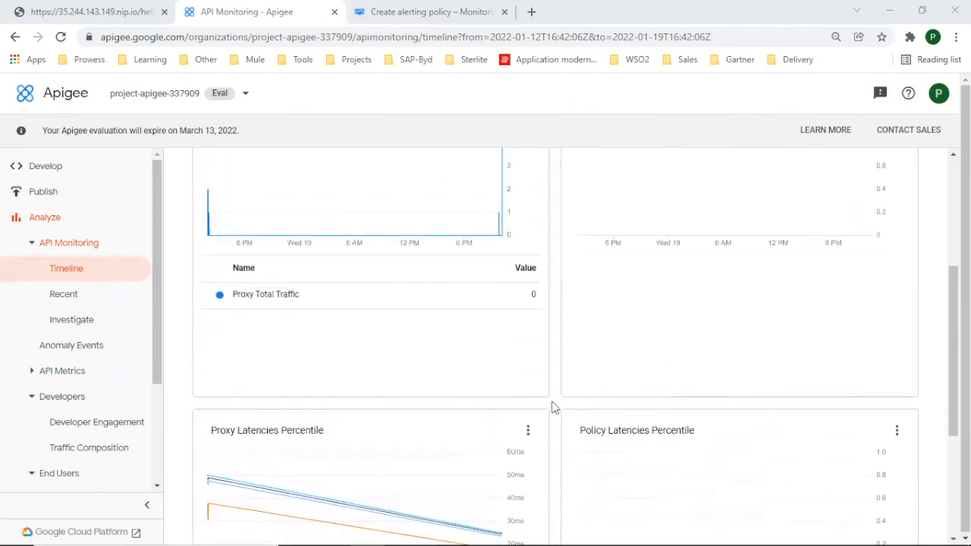
scroll(552, 407, "up", 2)
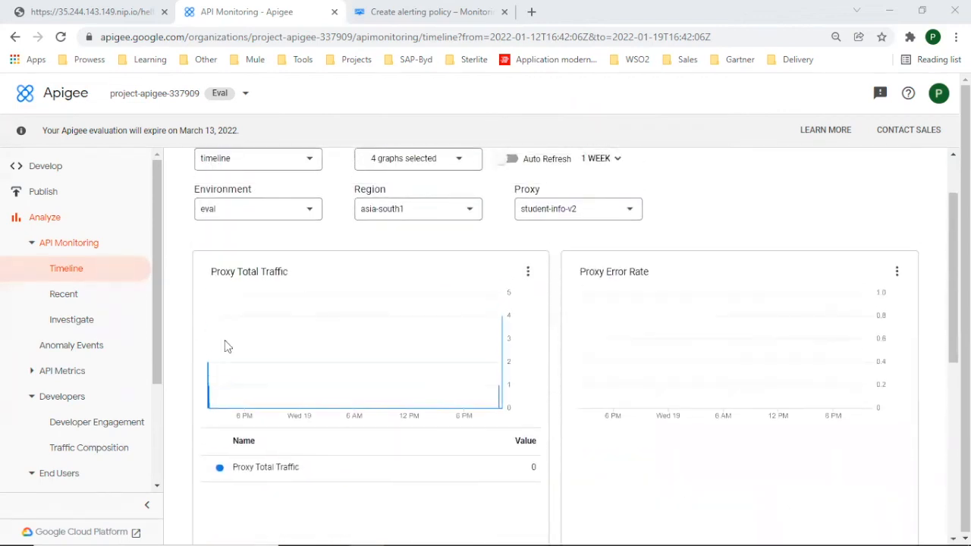
Switch API Monitoring to the recent view and enable automatic refresh of the monitoring data.
left_click(63, 295)
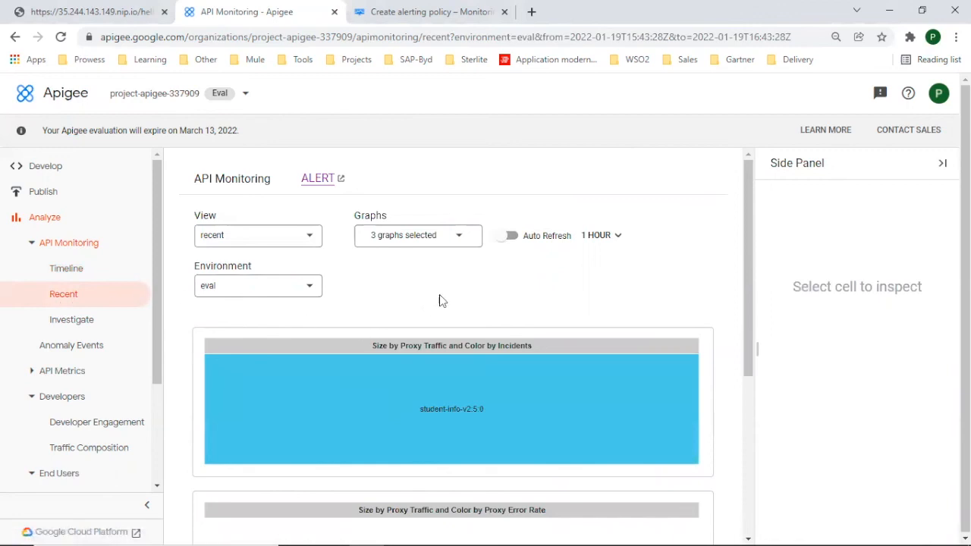
left_click(510, 236)
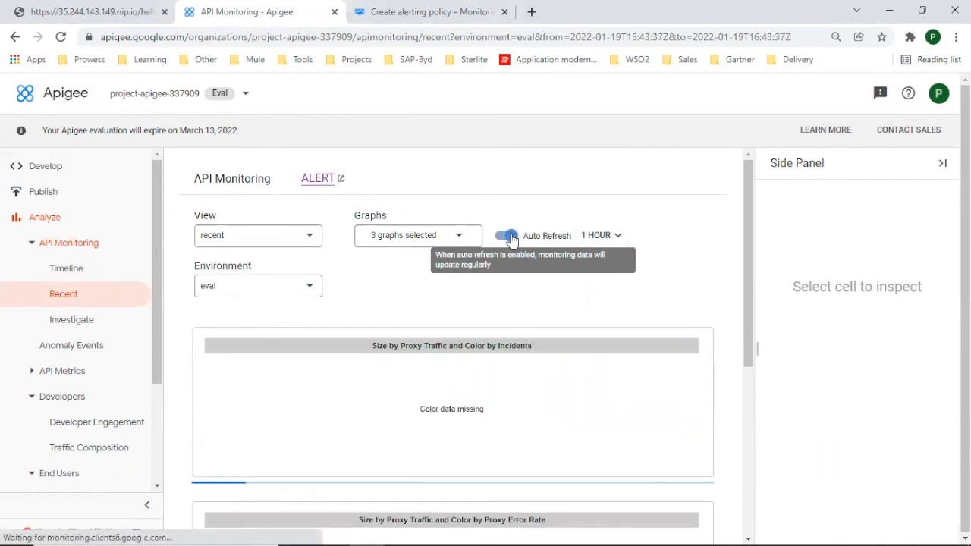
Set the recent monitoring time range to 1 week and review the incidents, error rate and latency graphs for the proxies.
left_click(607, 241)
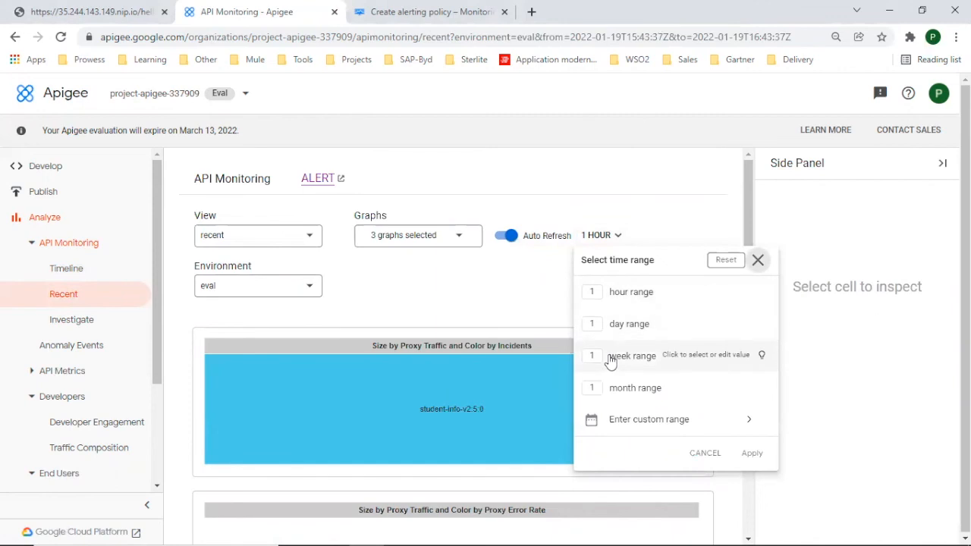
left_click(637, 359)
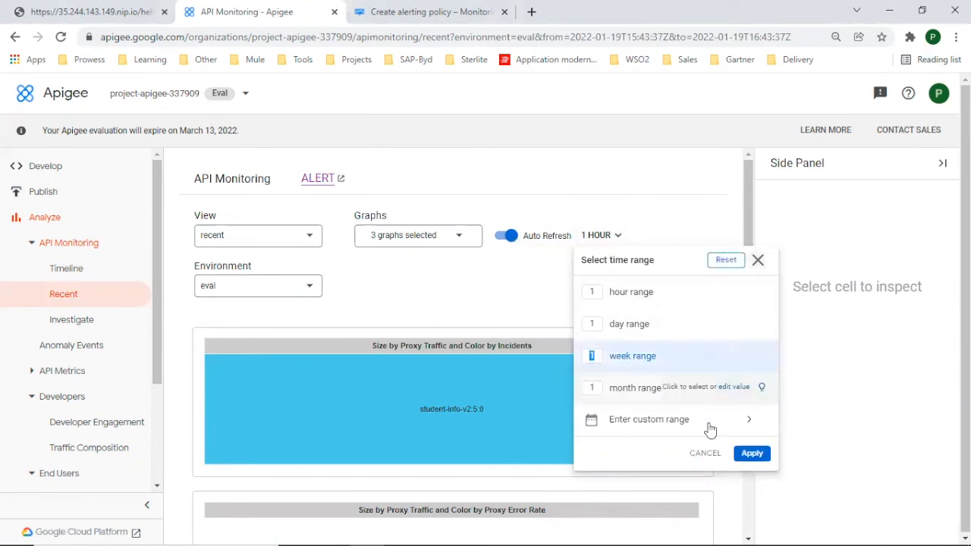
left_click(752, 454)
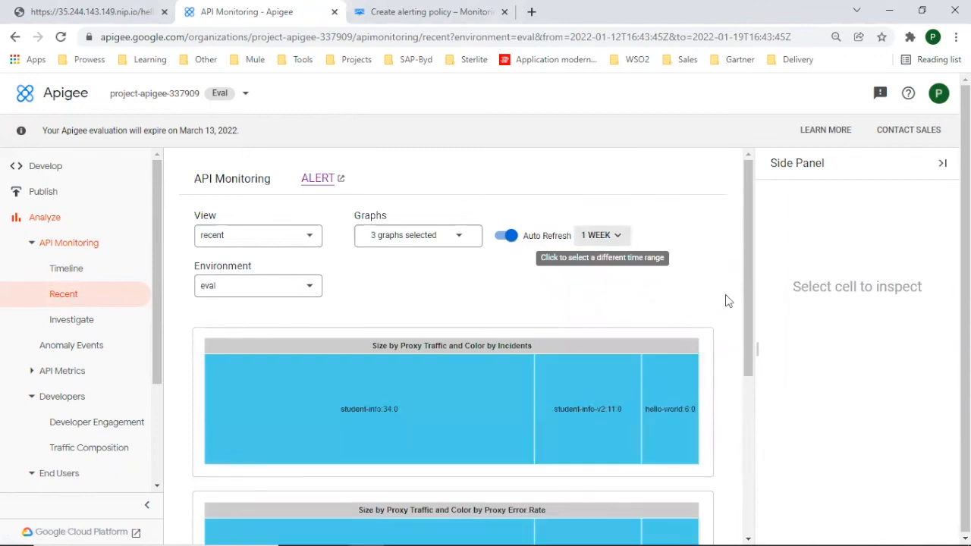
scroll(726, 301, "down", 1)
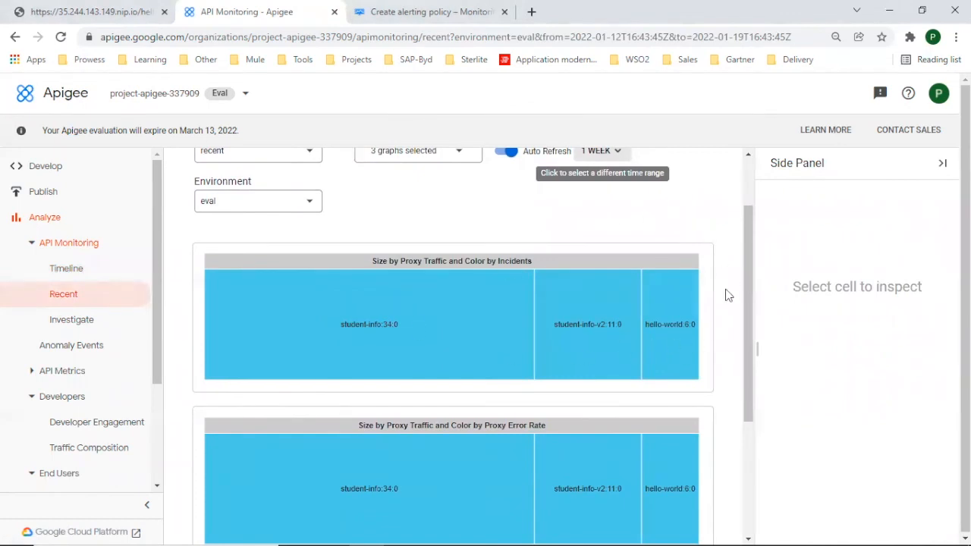
scroll(725, 296, "down", 3)
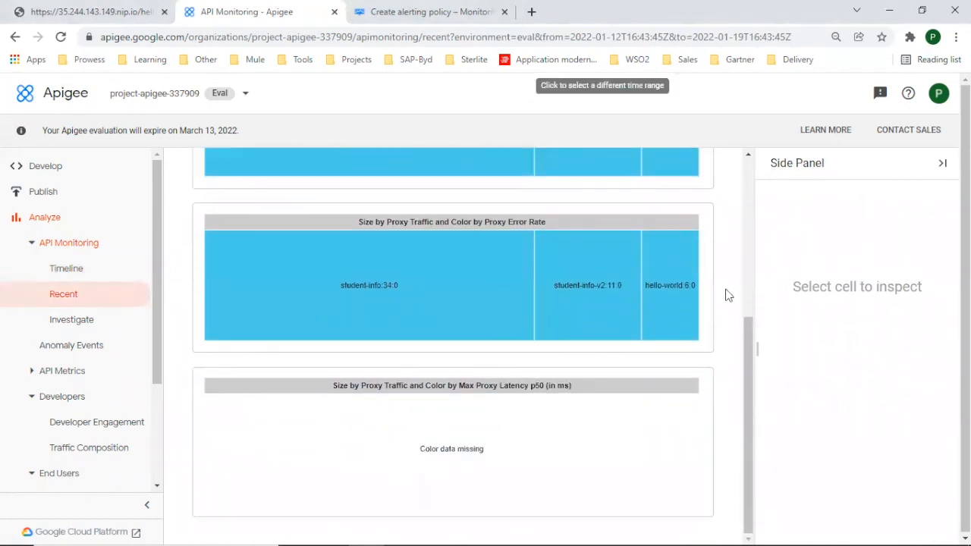
scroll(727, 296, "up", 4)
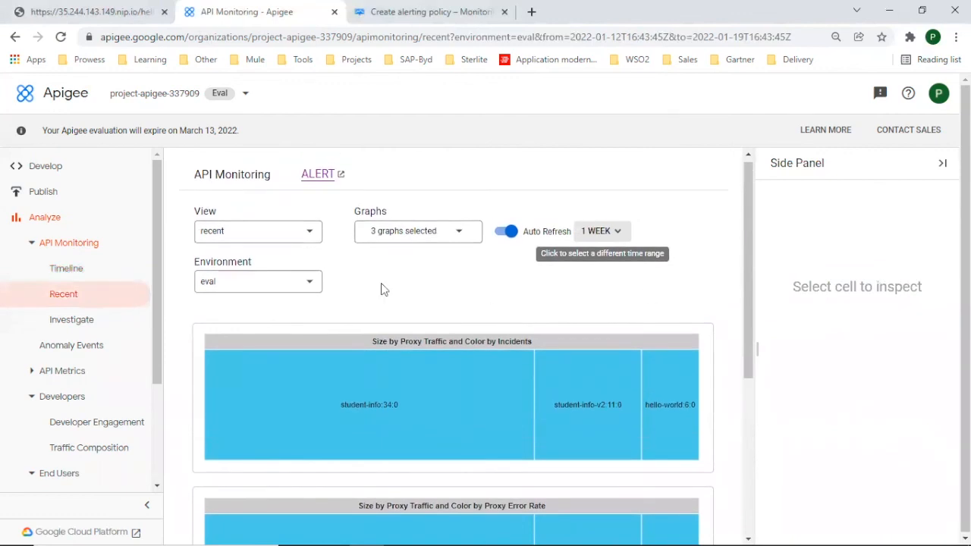
View the Investigate page of API Monitoring and review the Create alerting policy page in Google Cloud before switching back to Apigee.
left_click(66, 321)
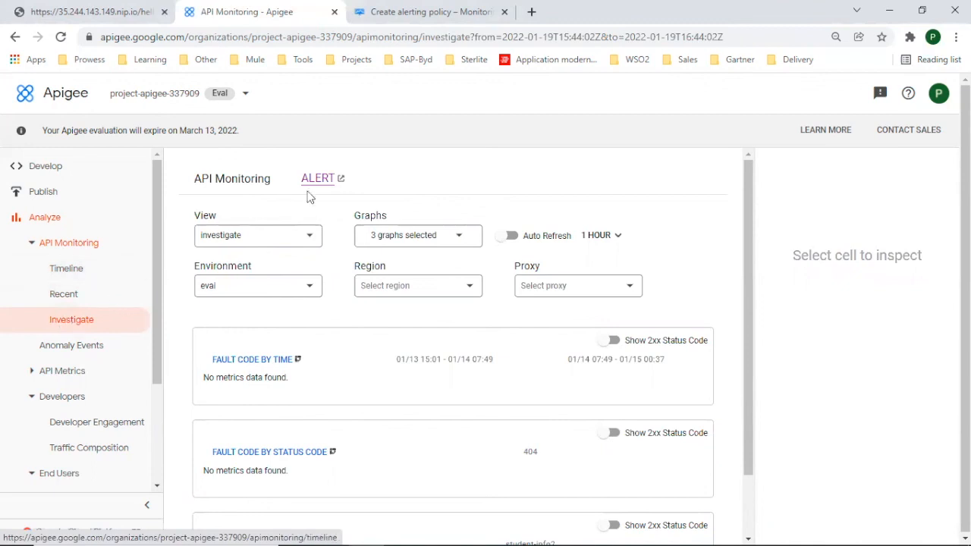
left_click(373, 12)
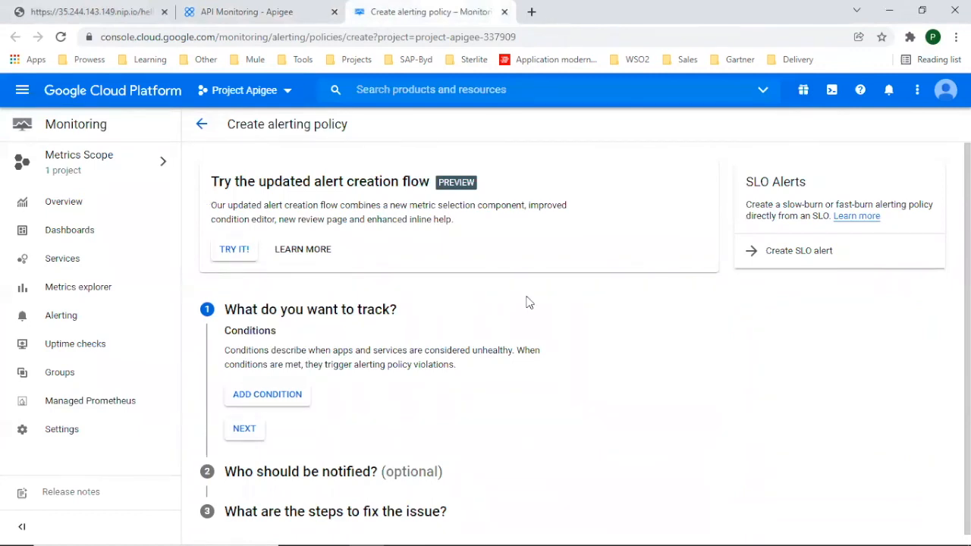
scroll(626, 383, "down", 1)
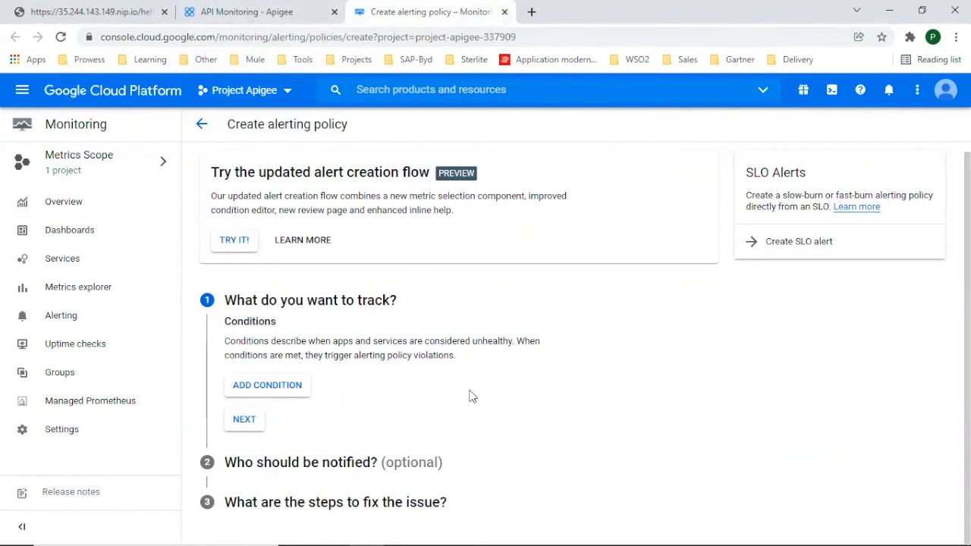
left_click(294, 25)
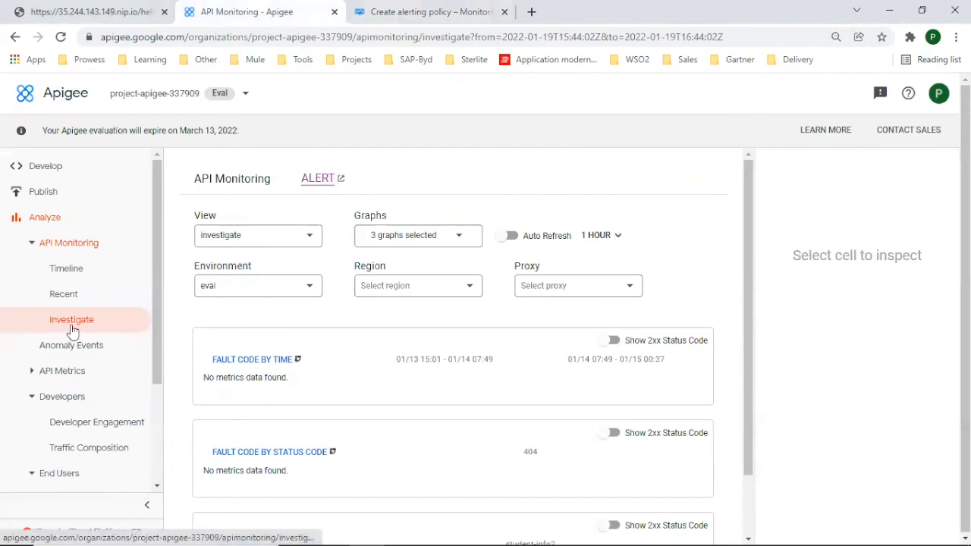
Check the Anomaly Events list and examine the Traffic Composition report's traffic by proxy.
left_click(65, 350)
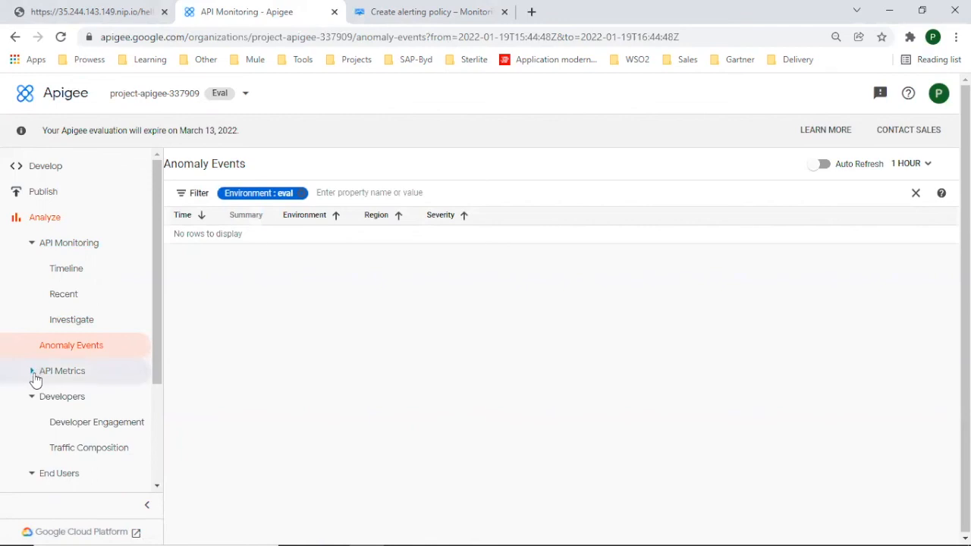
left_click(93, 450)
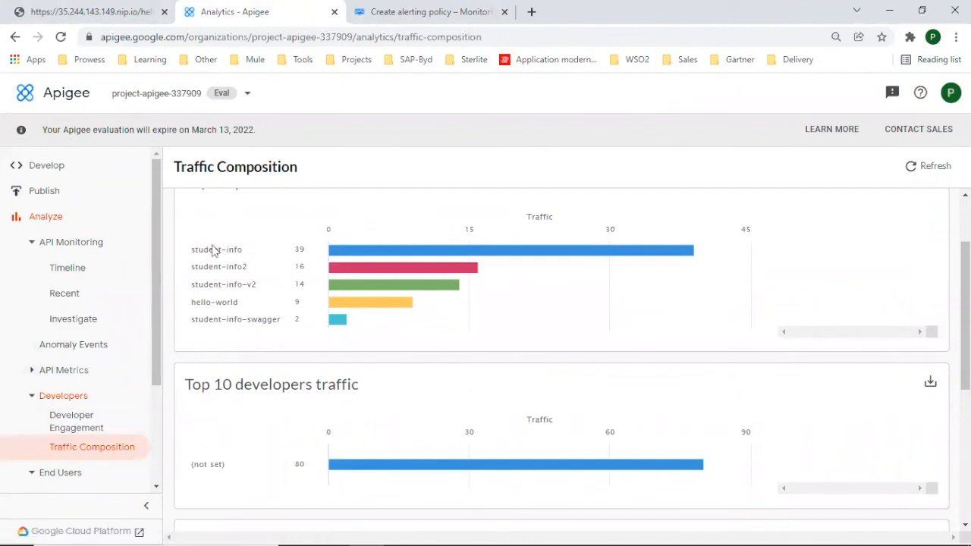
mouse_move(492, 281)
Review the Developer Engagement report's chart and details table, and expand the list of API Metrics reports.
left_click(69, 425)
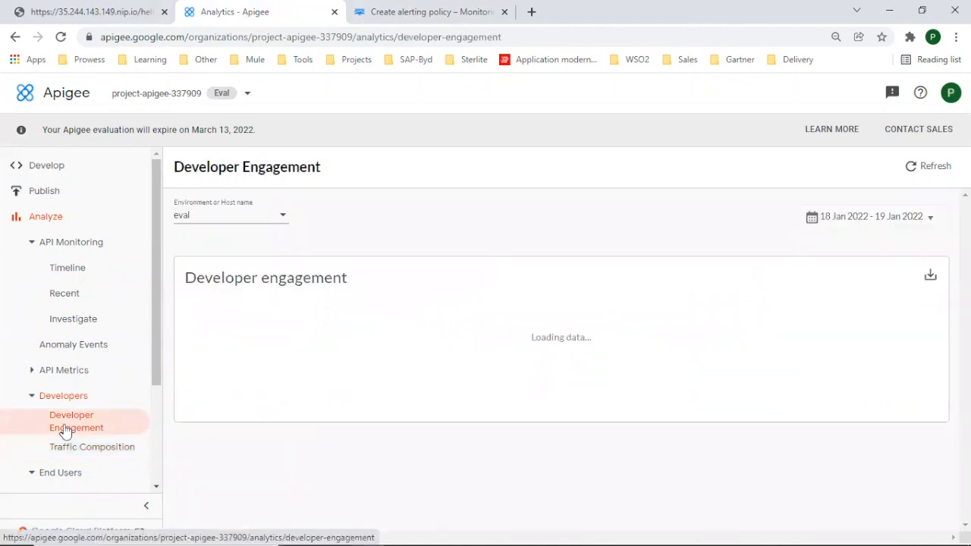
left_click(37, 375)
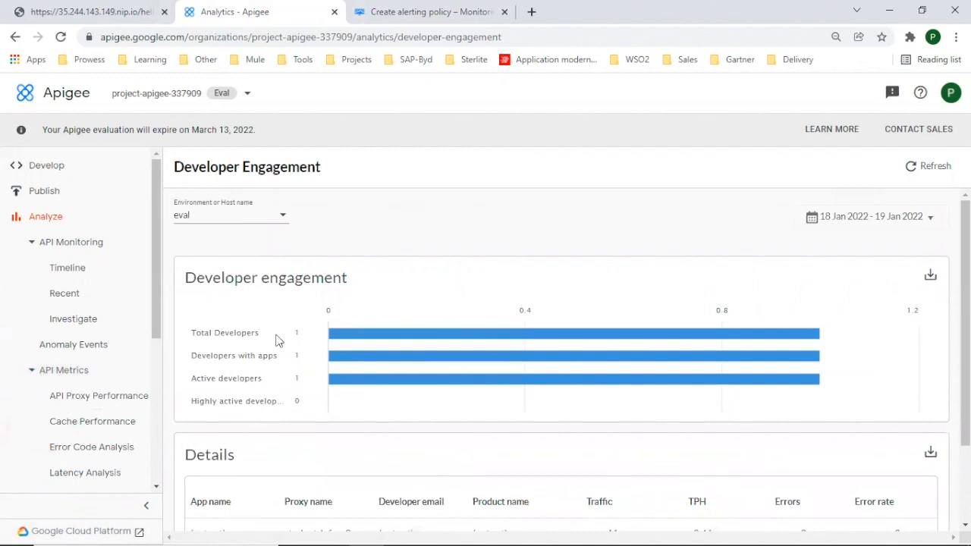
scroll(277, 341, "down", 3)
scroll(277, 341, "up", 1)
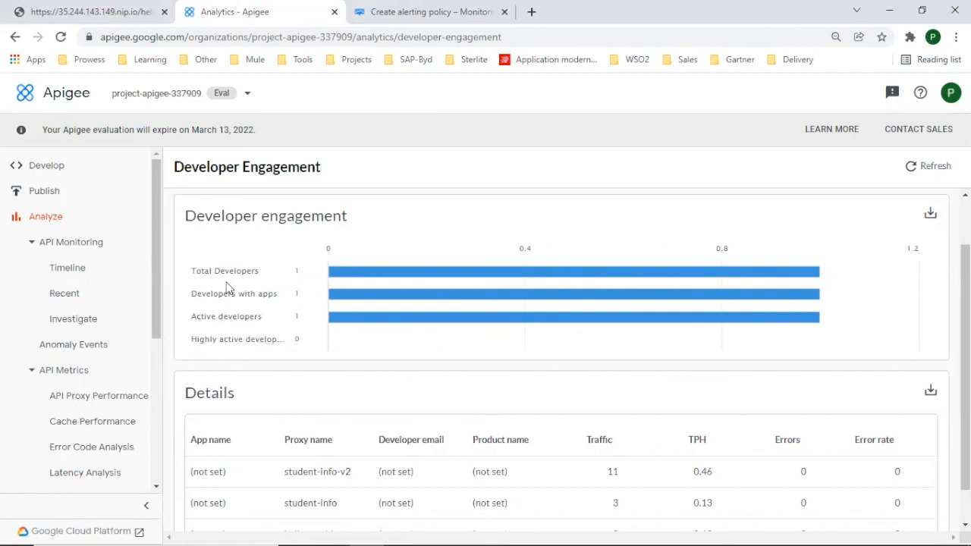
Open the API Proxy Performance report, filter it to the hello-world proxy and examine its traffic and average response time graphs.
left_click(101, 402)
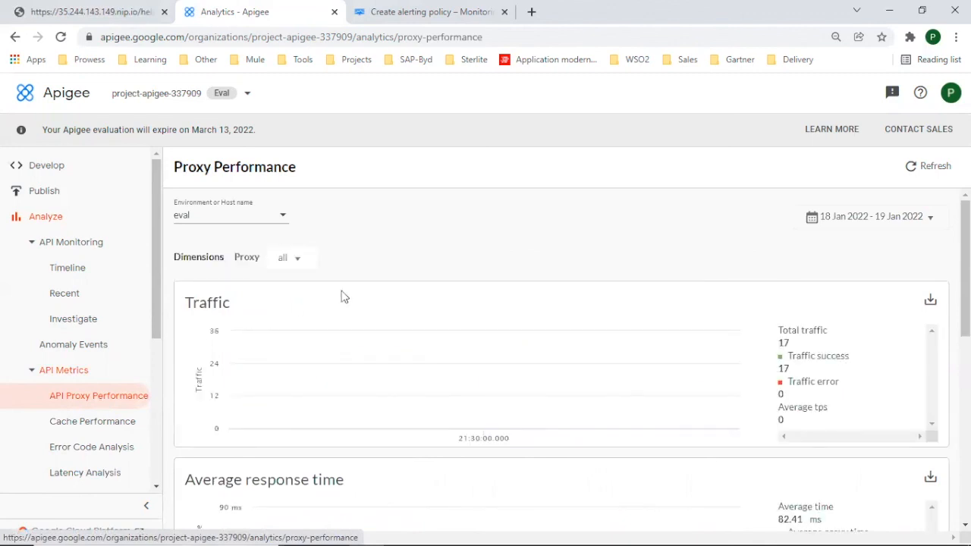
scroll(614, 272, "down", 1)
scroll(615, 272, "up", 1)
left_click(306, 262)
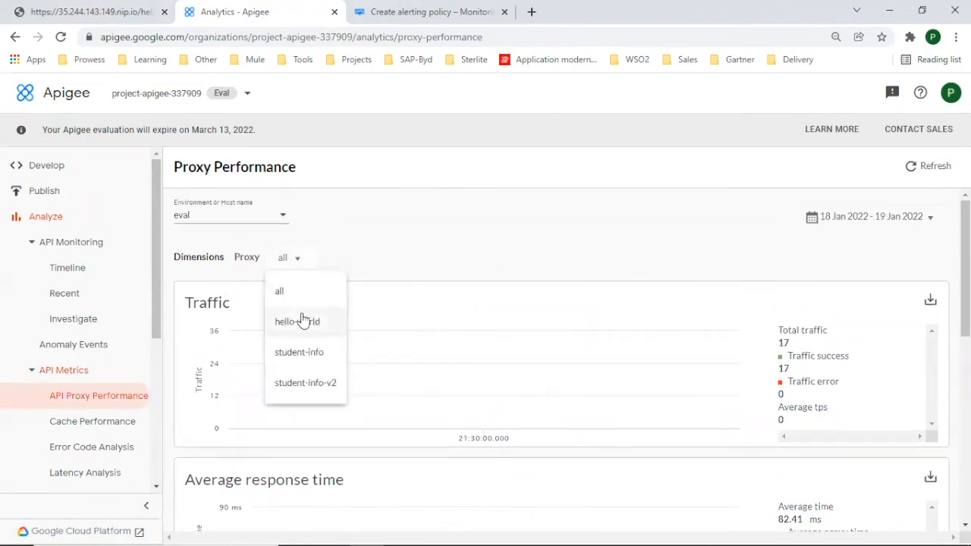
left_click(302, 321)
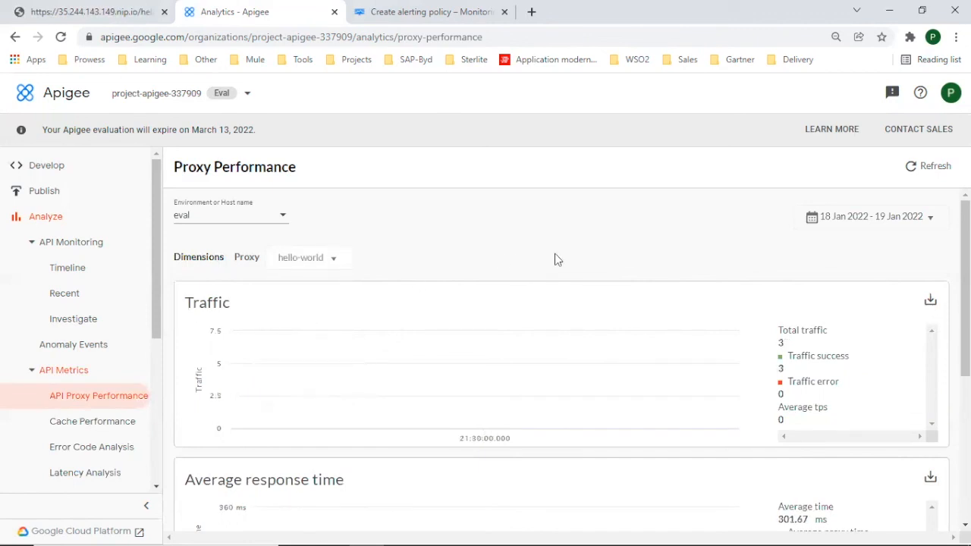
scroll(555, 259, "down", 2)
scroll(555, 259, "down", 2)
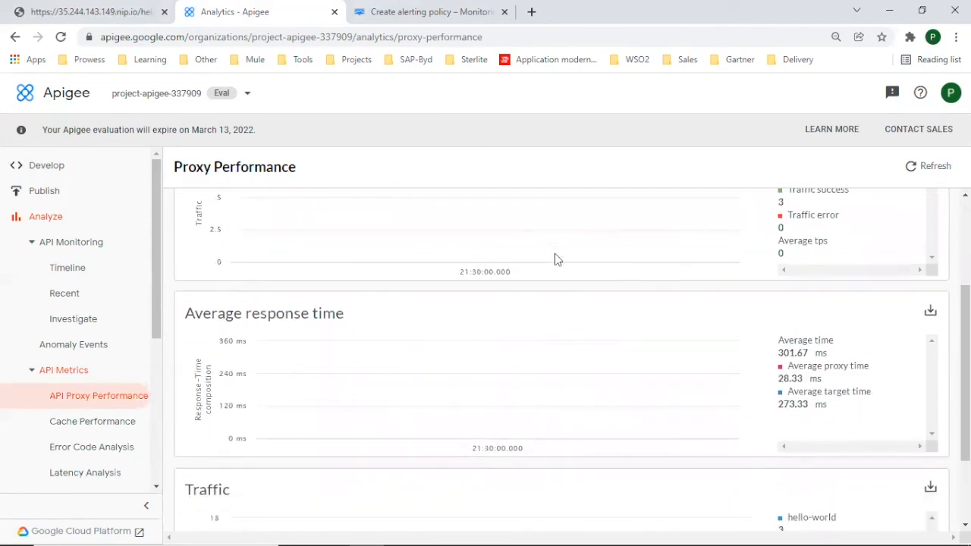
scroll(470, 362, "down", 2)
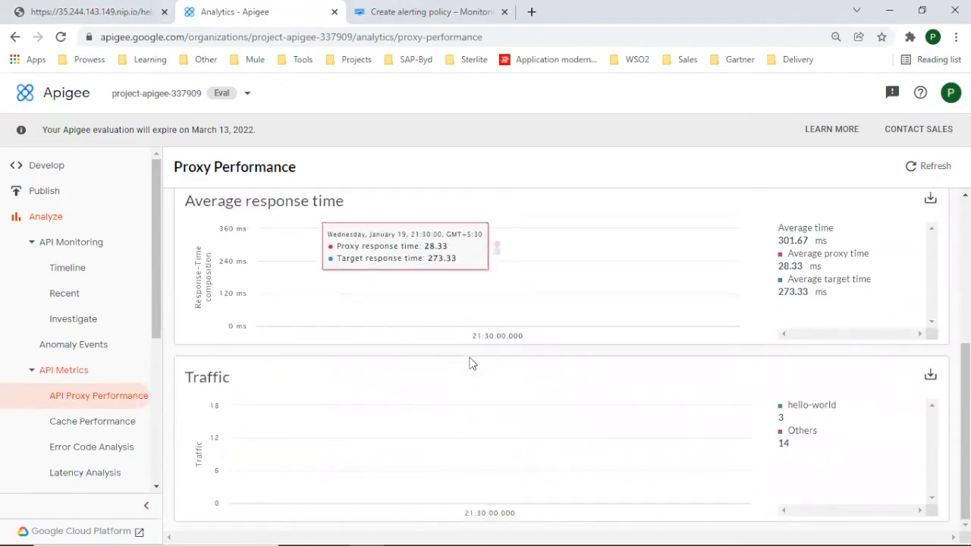